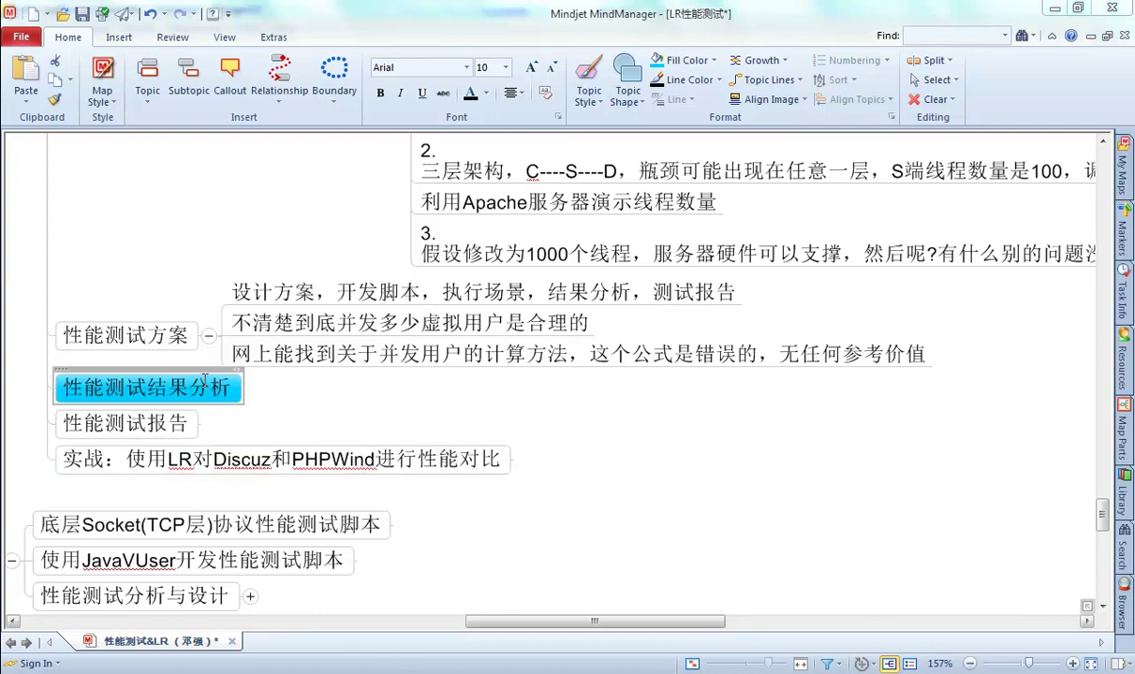
Launch LoadRunner Analysis from the HP LoadRunner applications installed on the computer.
{"action": "key", "text": "ctrl+shift"}
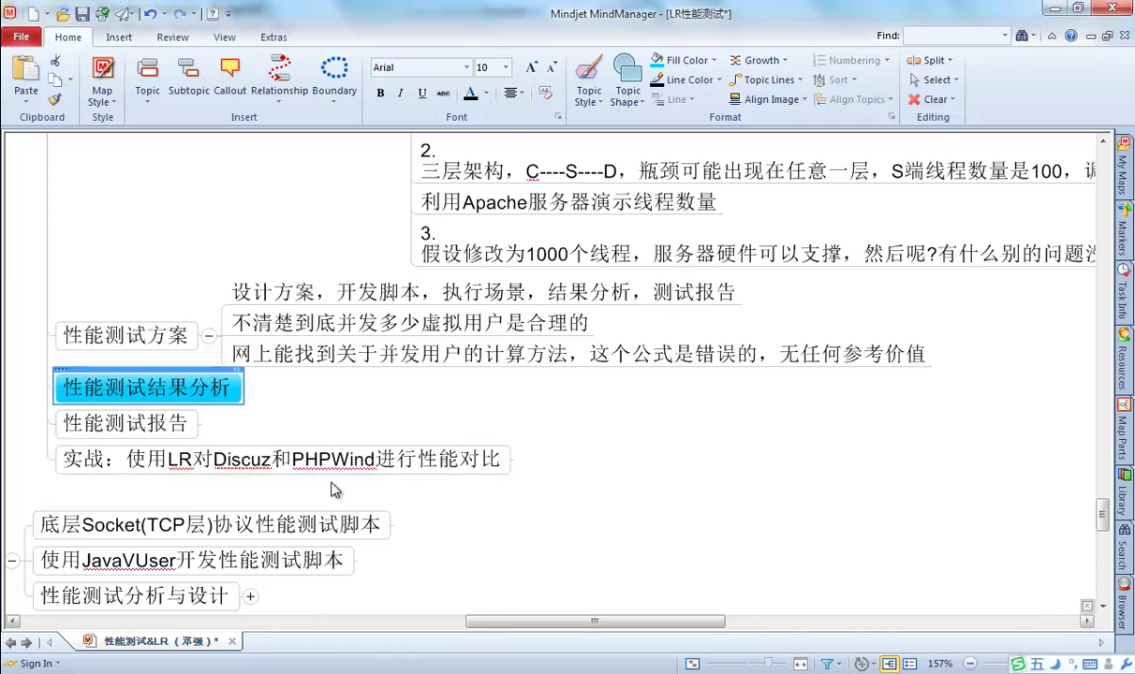
{"action": "key", "text": "alt+Tab"}
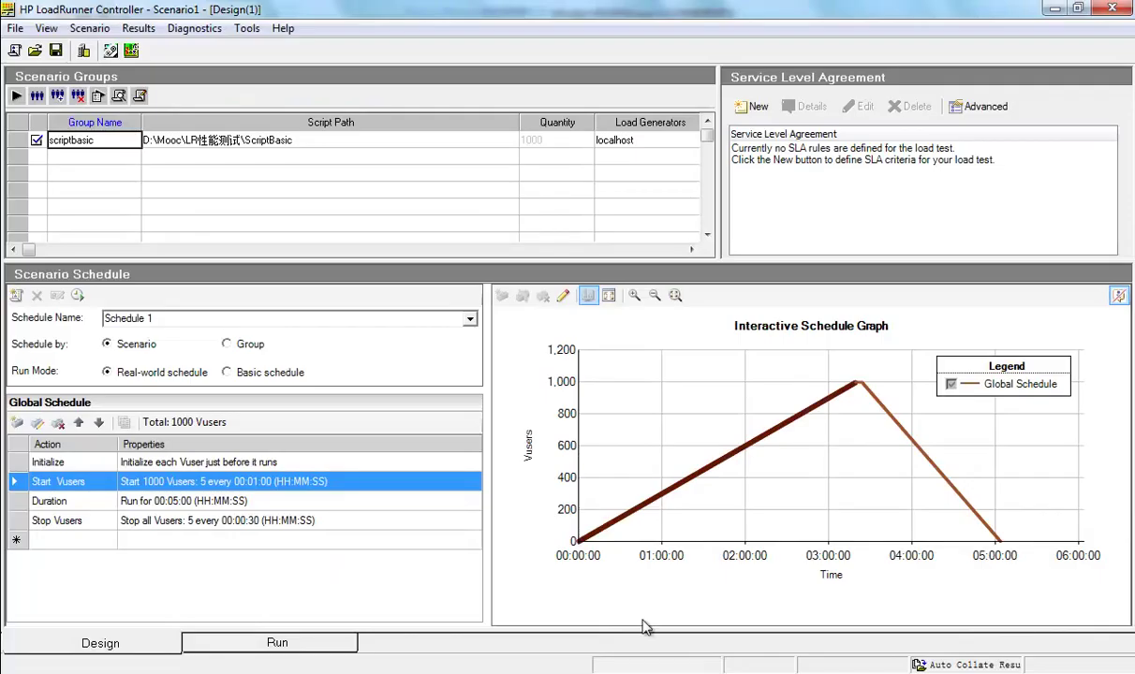
{"action": "key", "text": "super"}
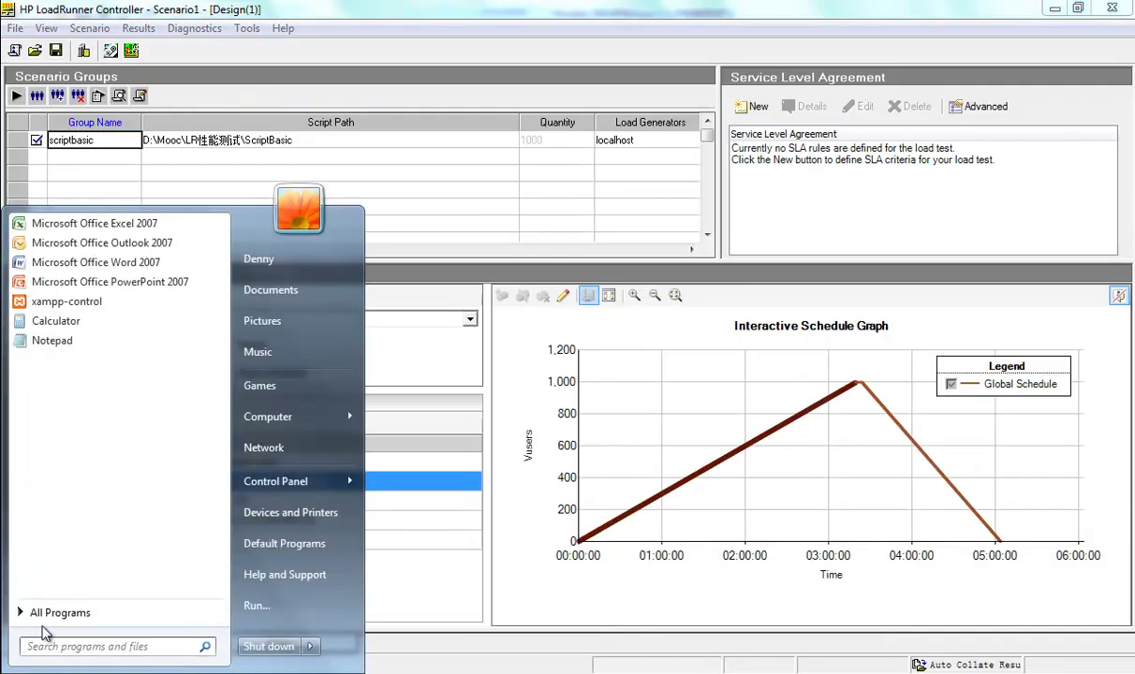
{"action": "left_click", "coordinate": [13, 615]}
{"action": "scroll", "coordinate": [140, 384], "scroll_direction": "down", "scroll_amount": 4}
{"action": "scroll", "coordinate": [140, 393], "scroll_direction": "down", "scroll_amount": 1}
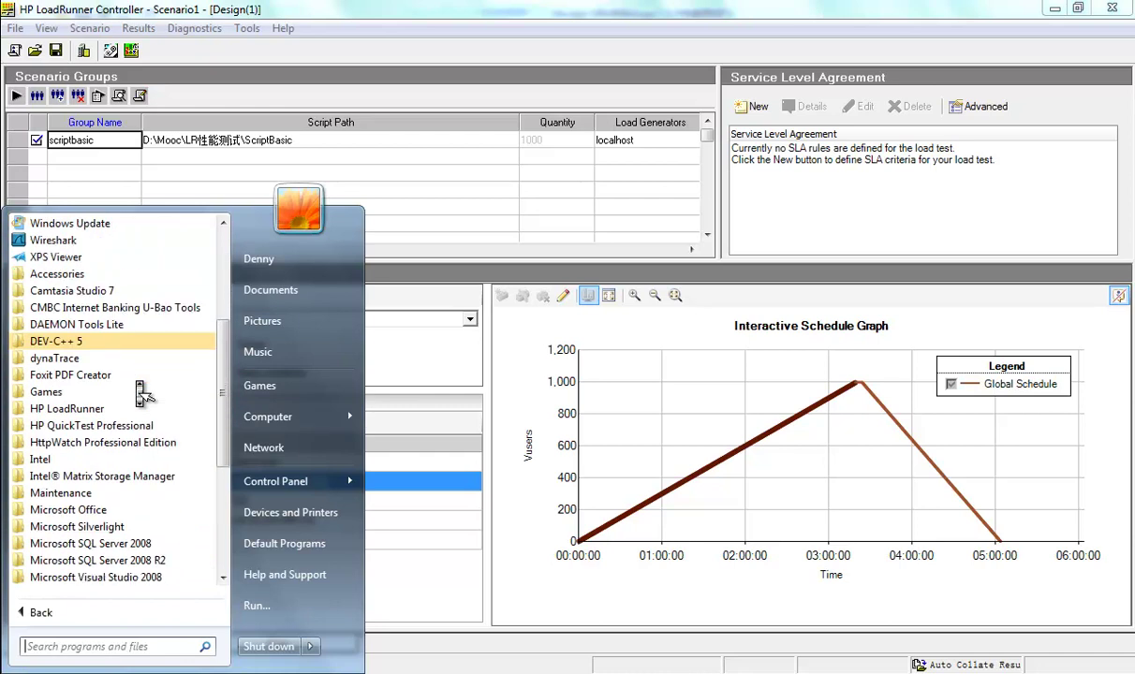
{"action": "left_click", "coordinate": [84, 409]}
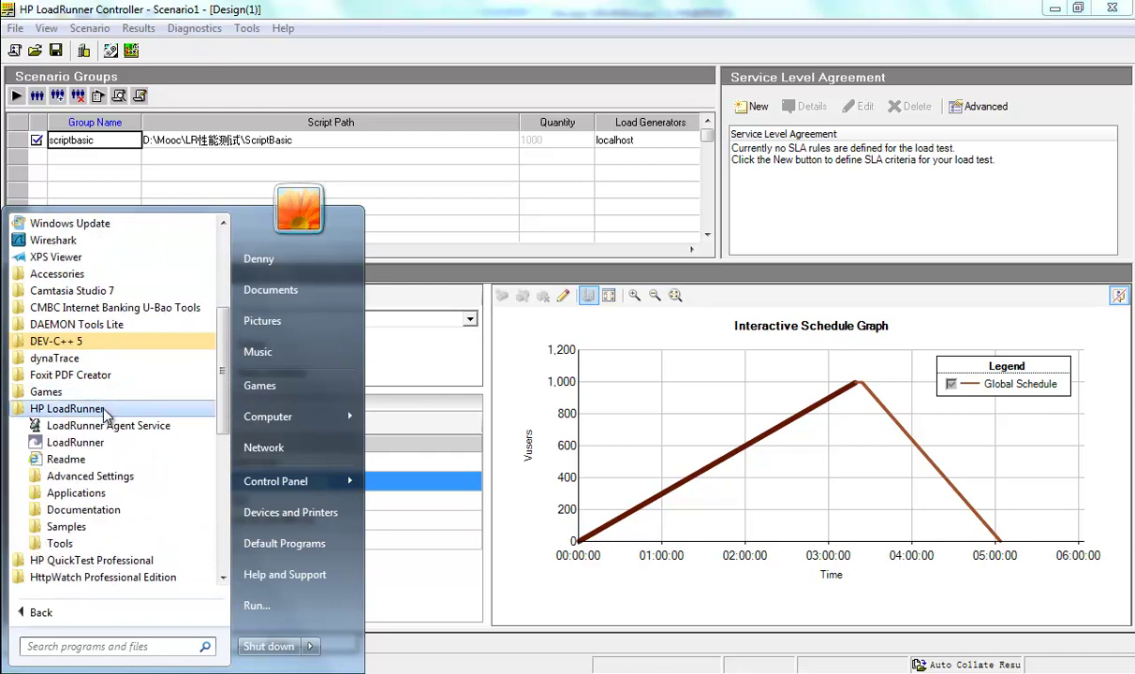
{"action": "left_click", "coordinate": [75, 494]}
{"action": "left_click", "coordinate": [80, 523]}
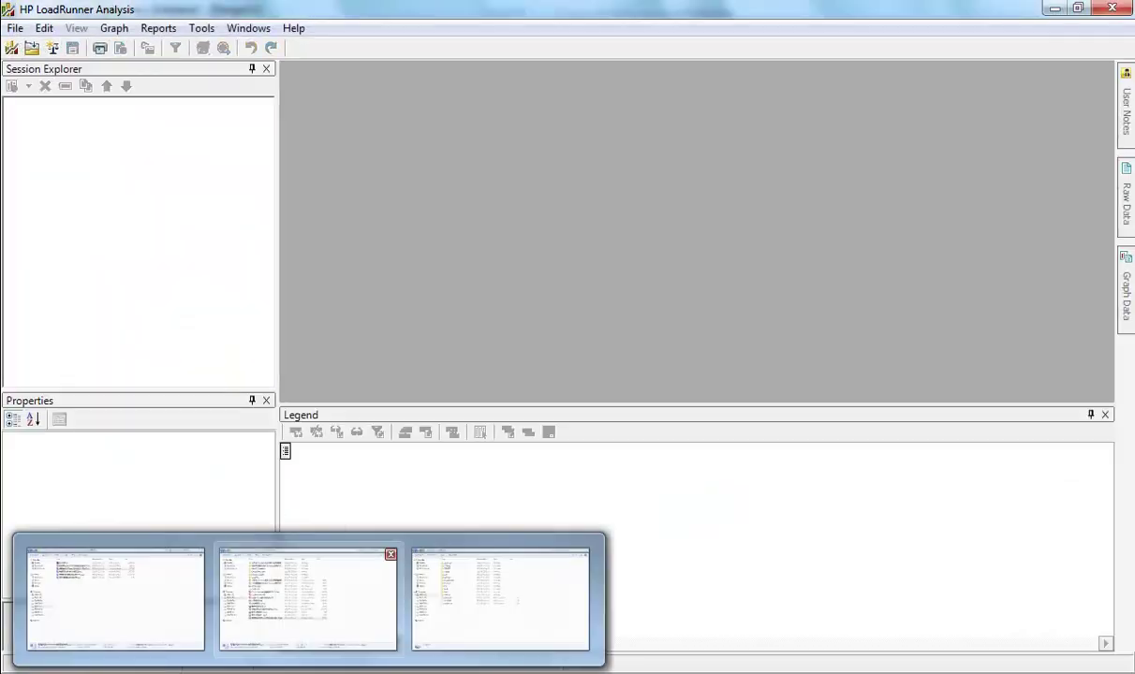
Switch to Windows Explorer and inspect the result folders in Practice_Analysis, including the contents of Discuz_50vu_5every_15s_localhost_10142009.
{"action": "left_click", "coordinate": [308, 600]}
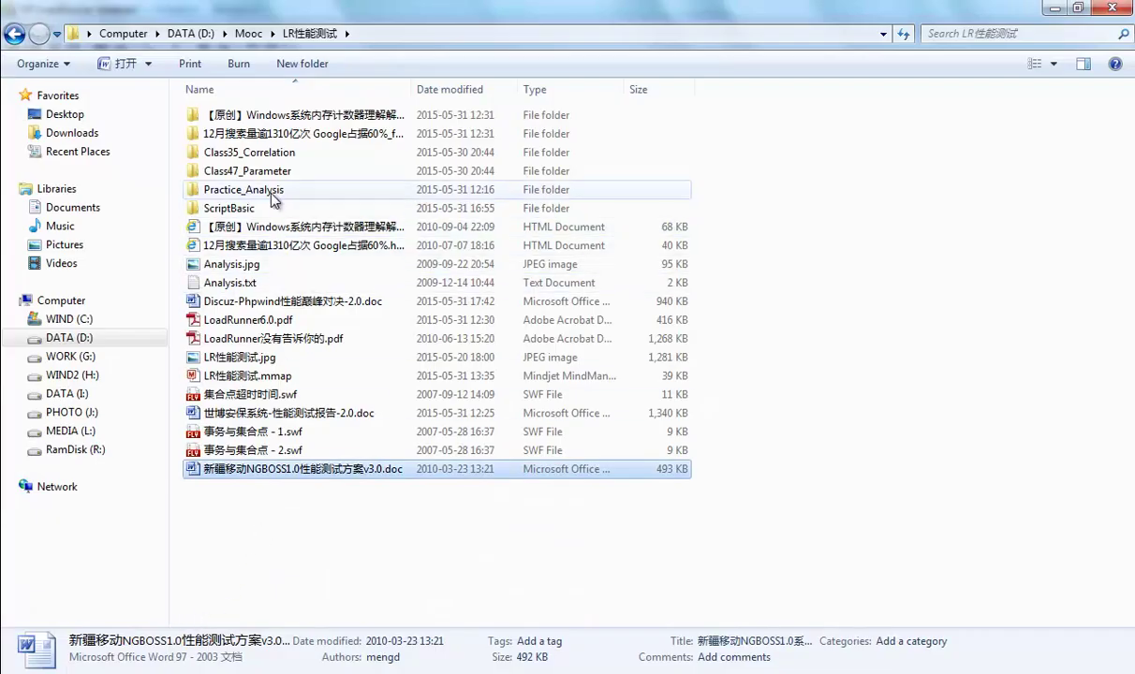
{"action": "double_click", "coordinate": [258, 189]}
{"action": "left_click_drag", "start_coordinate": [413, 84], "coordinate": [573, 83]}
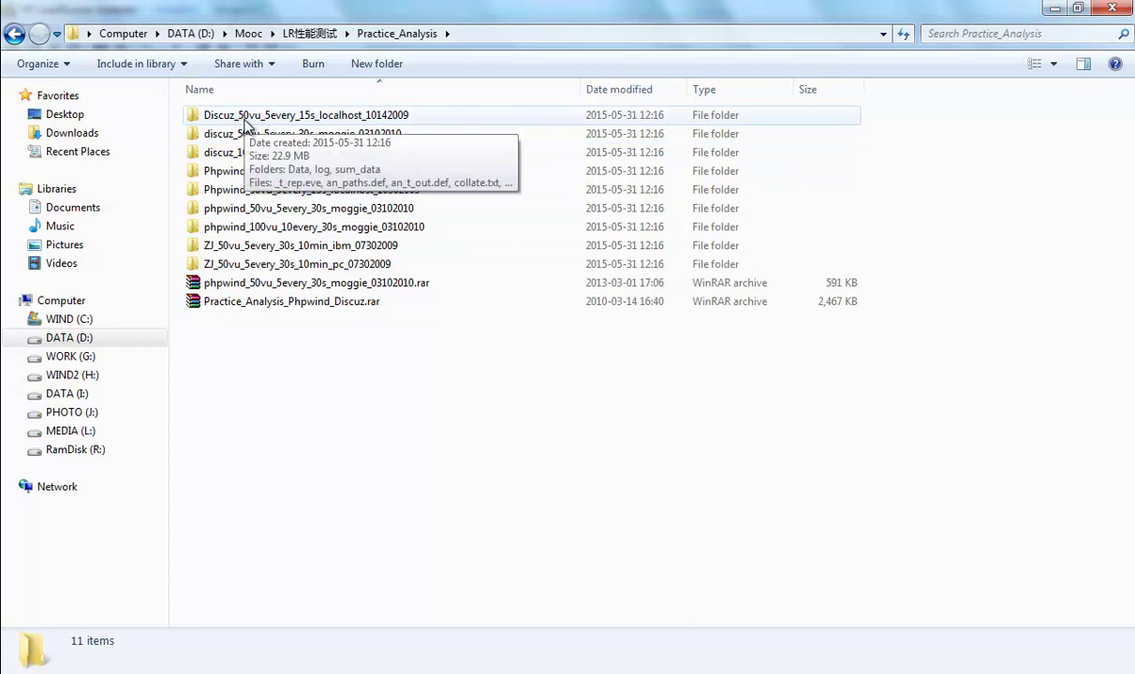
{"action": "double_click", "coordinate": [246, 116]}
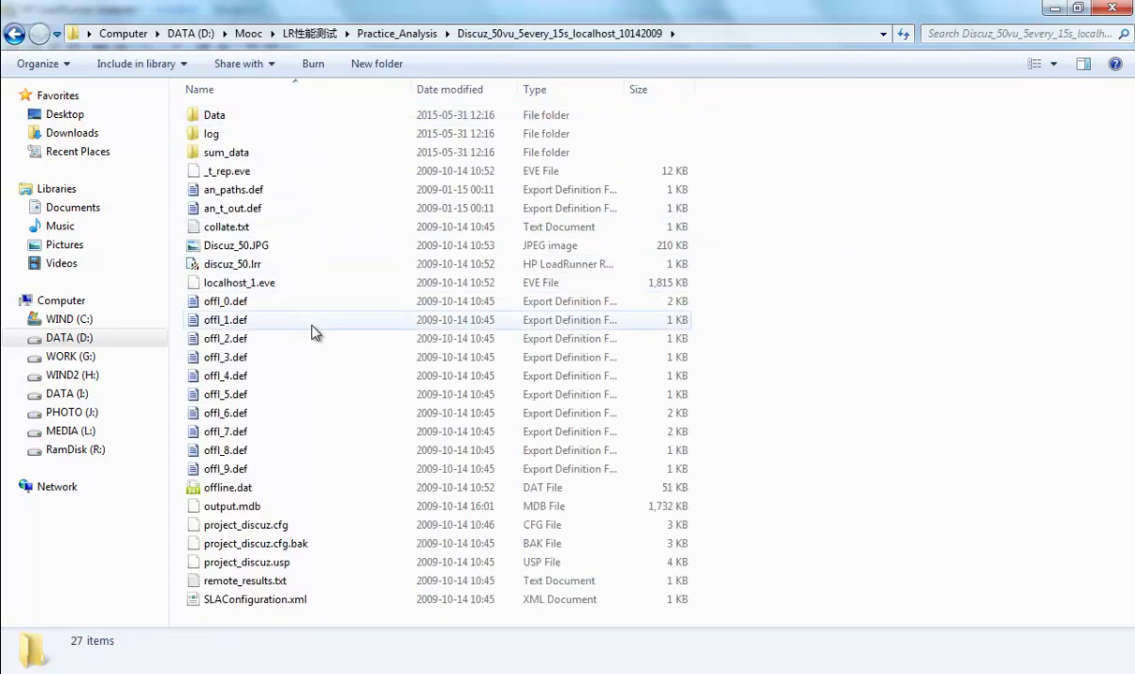
{"action": "left_click", "coordinate": [397, 34]}
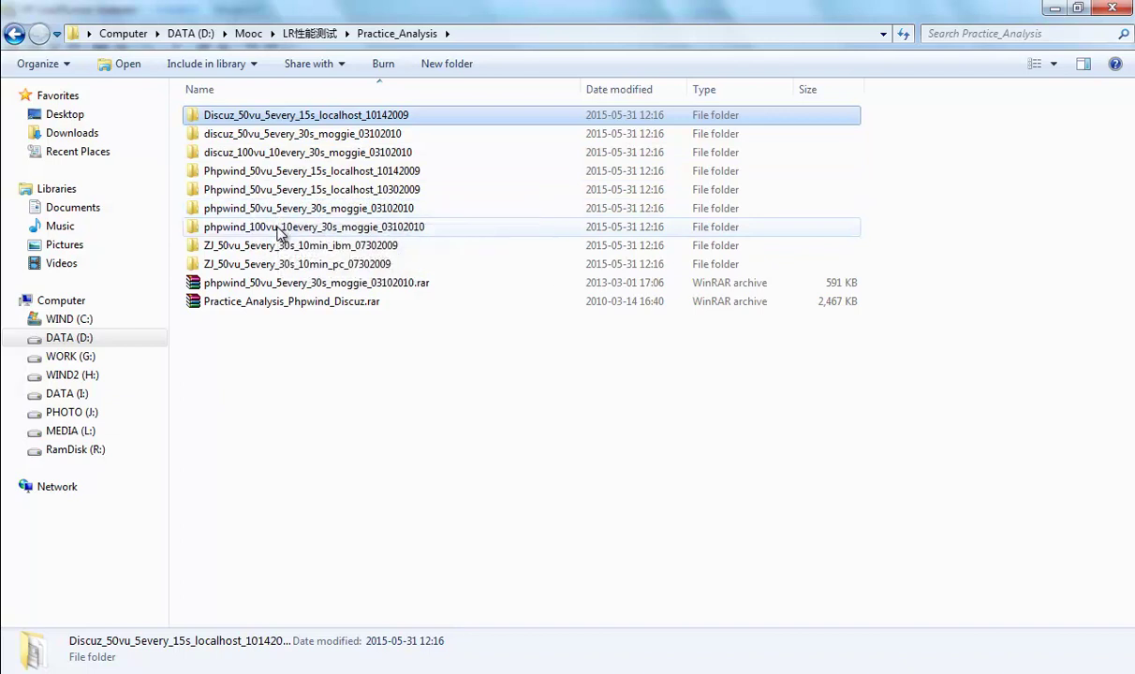
{"action": "left_click", "coordinate": [278, 393]}
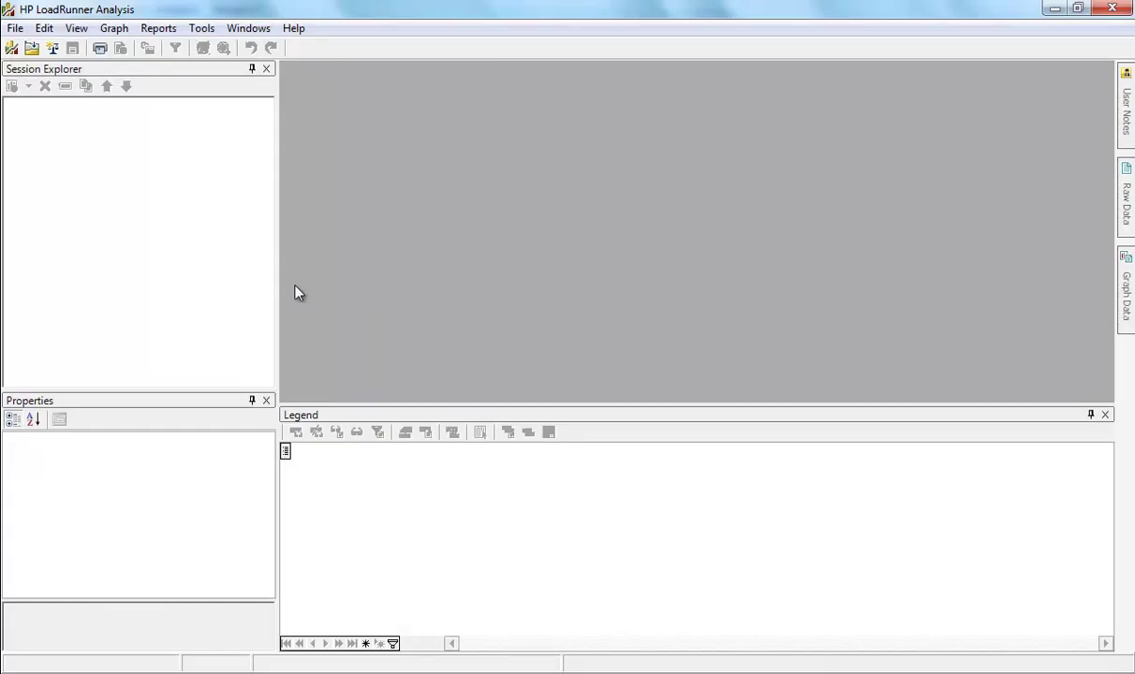
In LoadRunner Analysis, start opening an existing session and browse to D:\Mooc\LR性能测试\Practice_Analysis.
{"action": "left_click", "coordinate": [31, 48]}
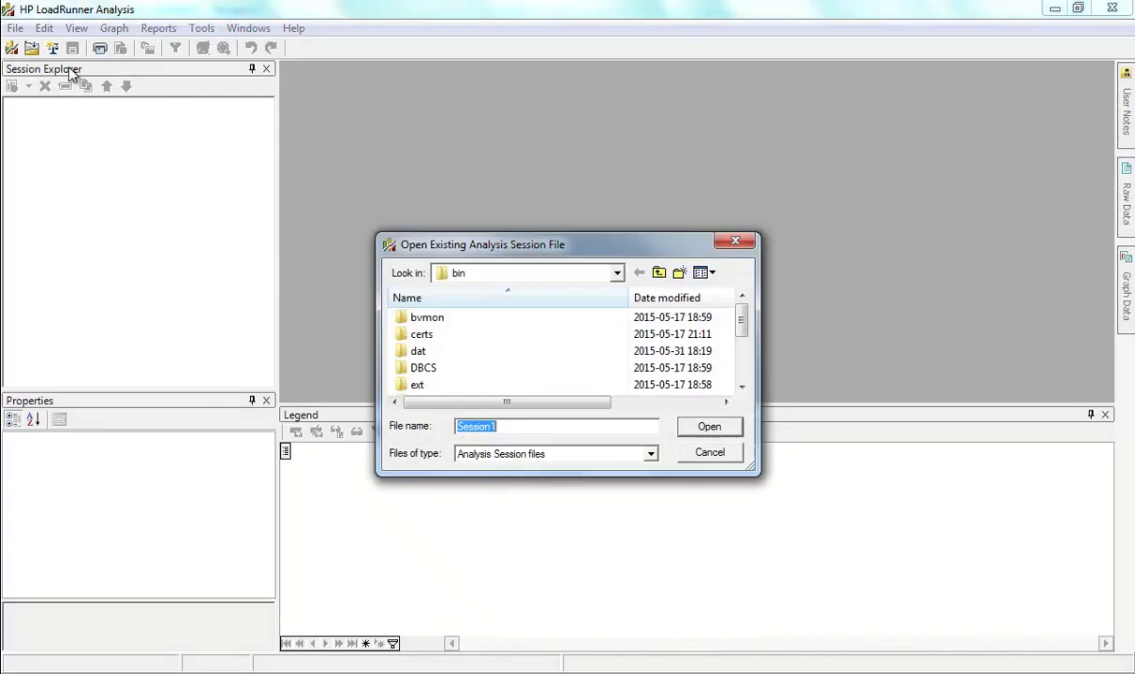
{"action": "left_click", "coordinate": [529, 274]}
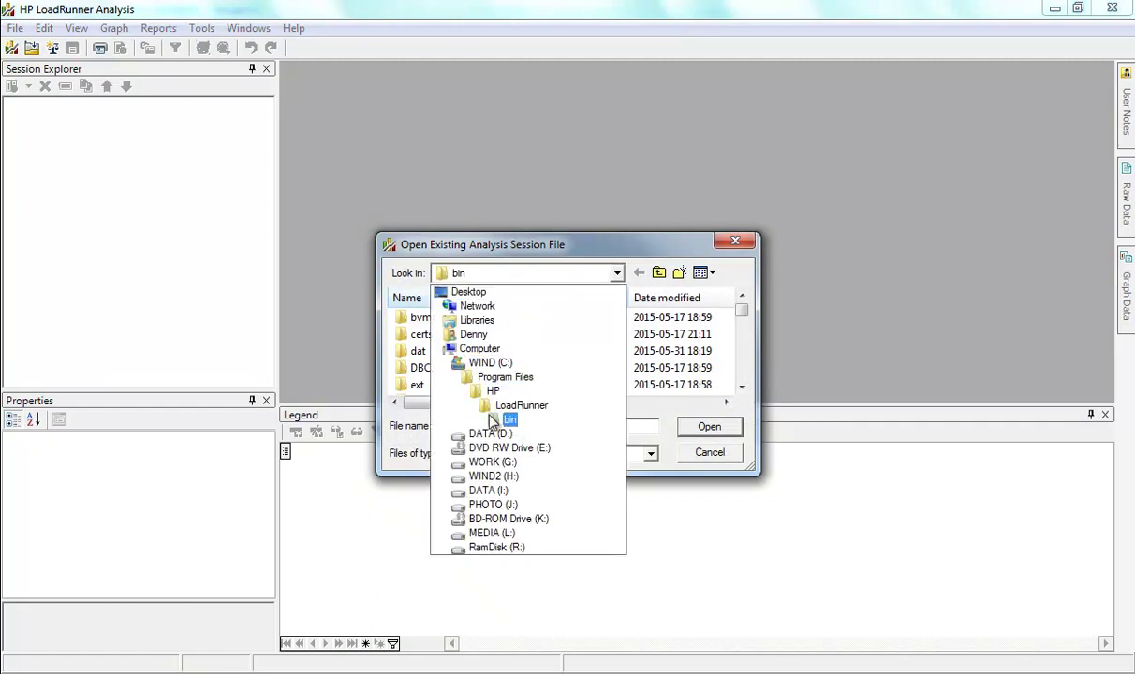
{"action": "left_click", "coordinate": [488, 436]}
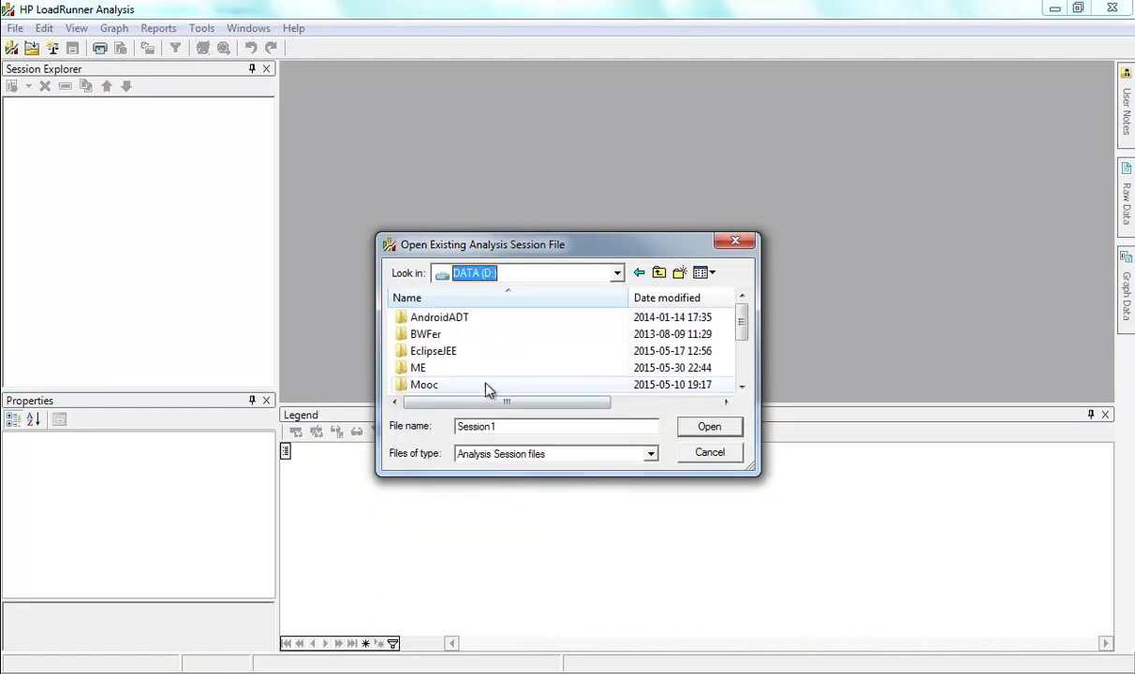
{"action": "double_click", "coordinate": [426, 384]}
{"action": "double_click", "coordinate": [427, 333]}
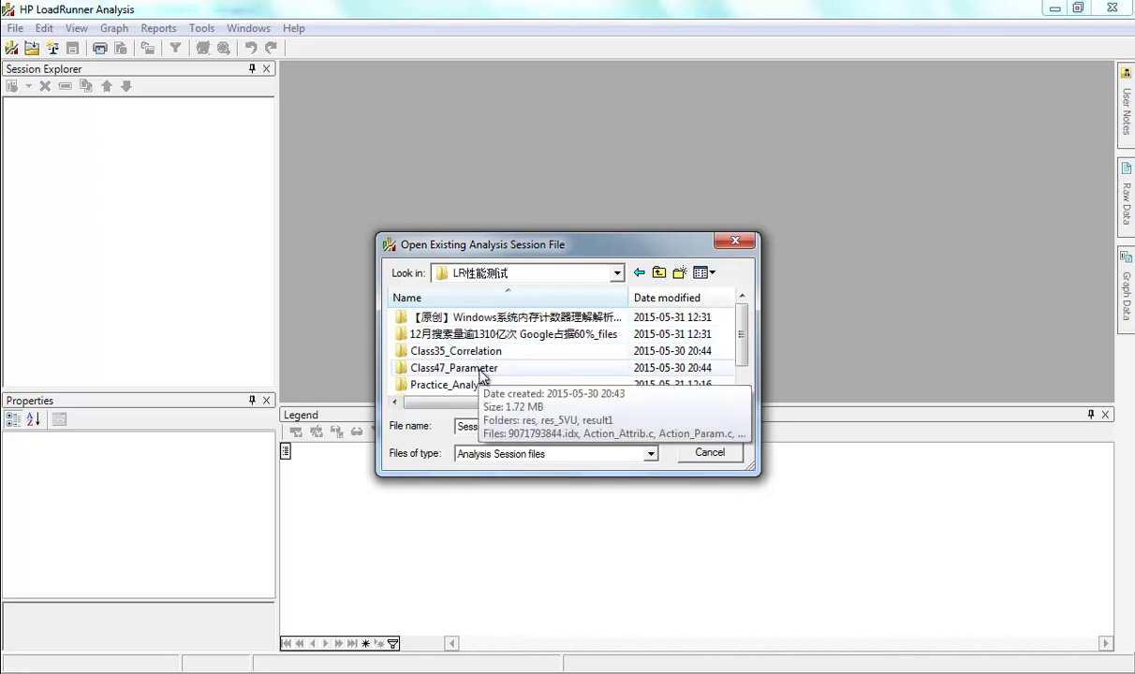
{"action": "double_click", "coordinate": [448, 385]}
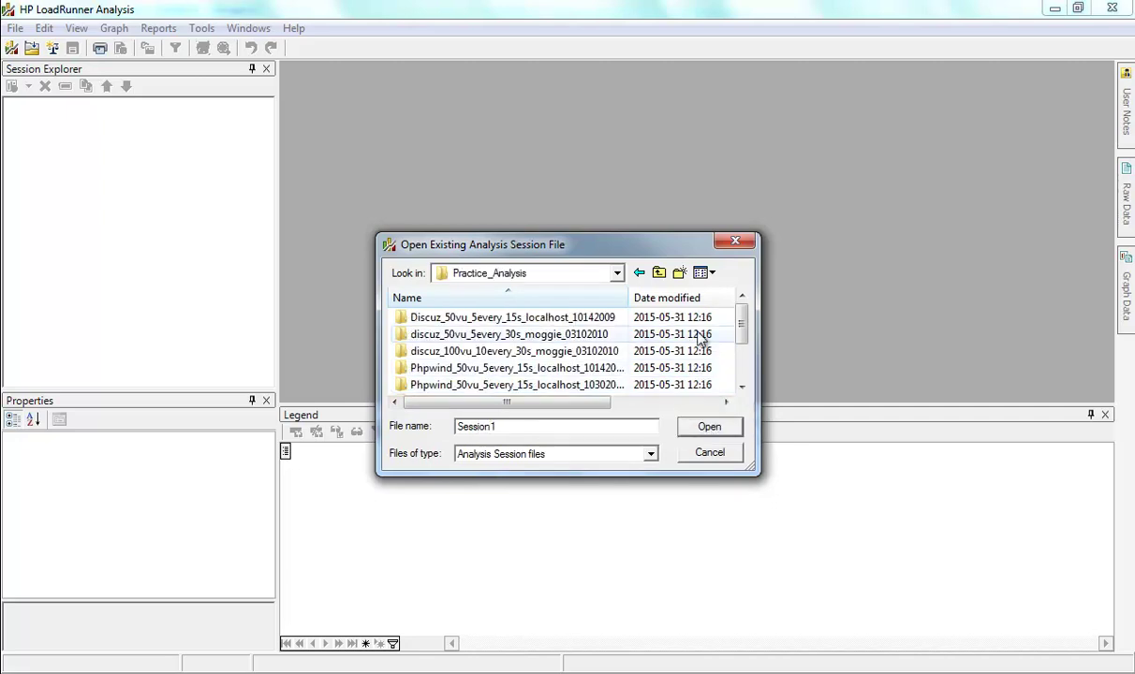
Look through the result folders and set the file type filter to LoadRunner results.
{"action": "left_click_drag", "start_coordinate": [747, 334], "coordinate": [743, 348]}
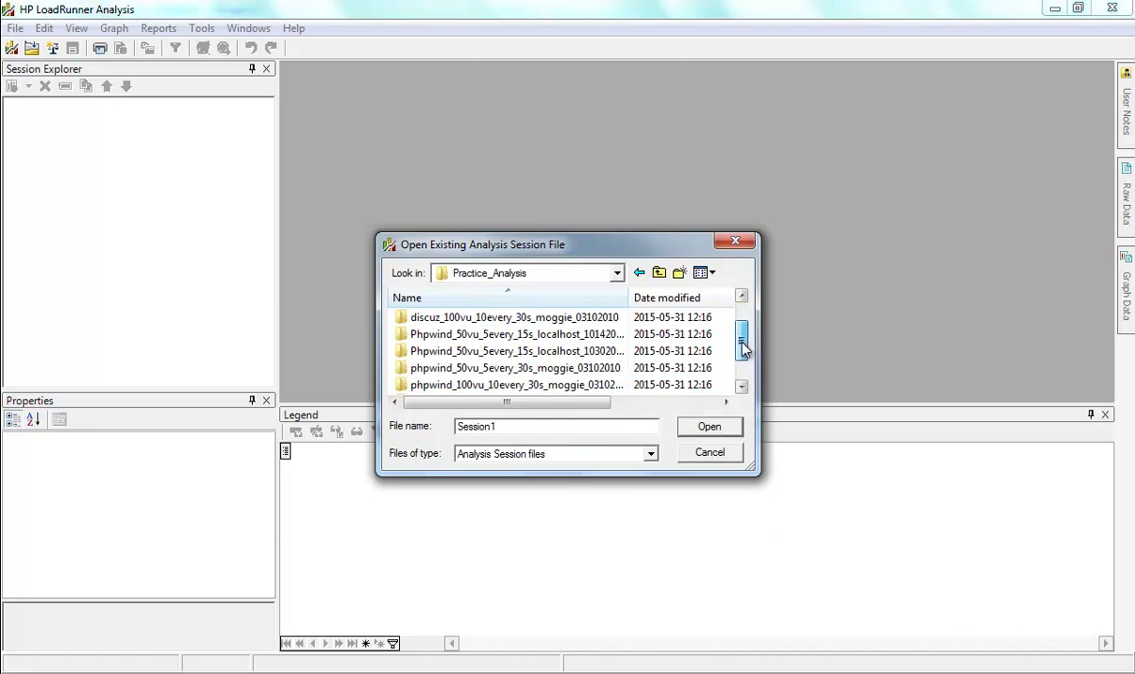
{"action": "left_click", "coordinate": [491, 352]}
{"action": "mouse_move", "coordinate": [745, 351]}
{"action": "left_mouse_down"}
{"action": "mouse_move", "coordinate": [747, 324]}
{"action": "mouse_move", "coordinate": [742, 337]}
{"action": "left_mouse_up"}
{"action": "left_click", "coordinate": [529, 384]}
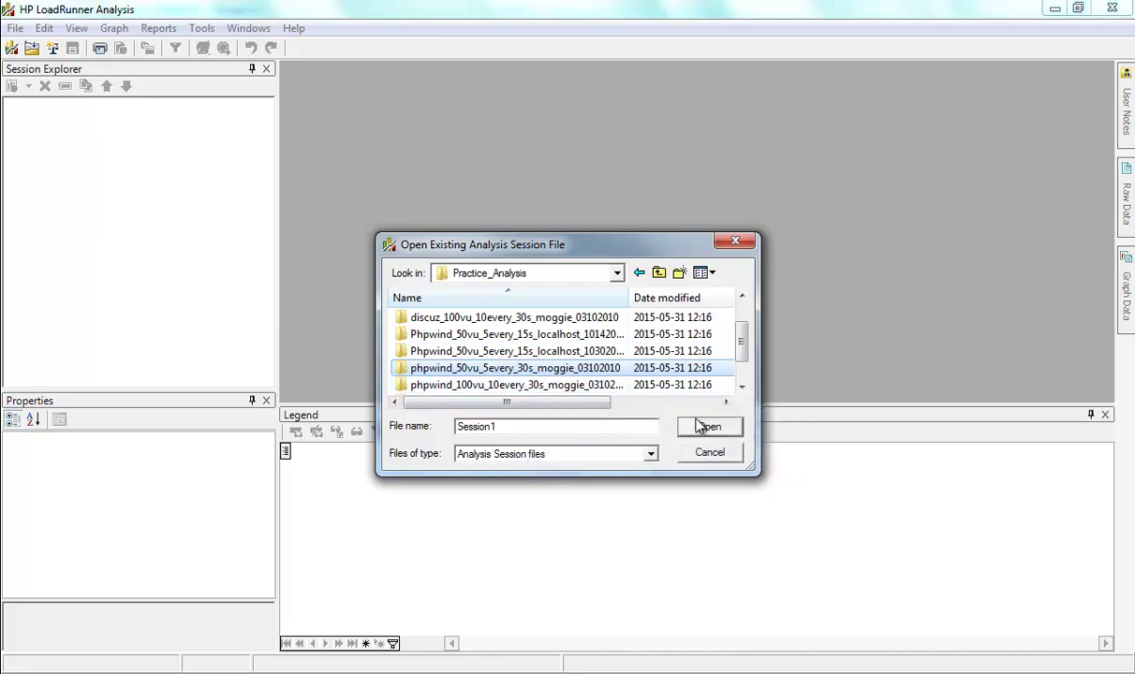
{"action": "left_click", "coordinate": [527, 456]}
{"action": "left_click", "coordinate": [510, 483]}
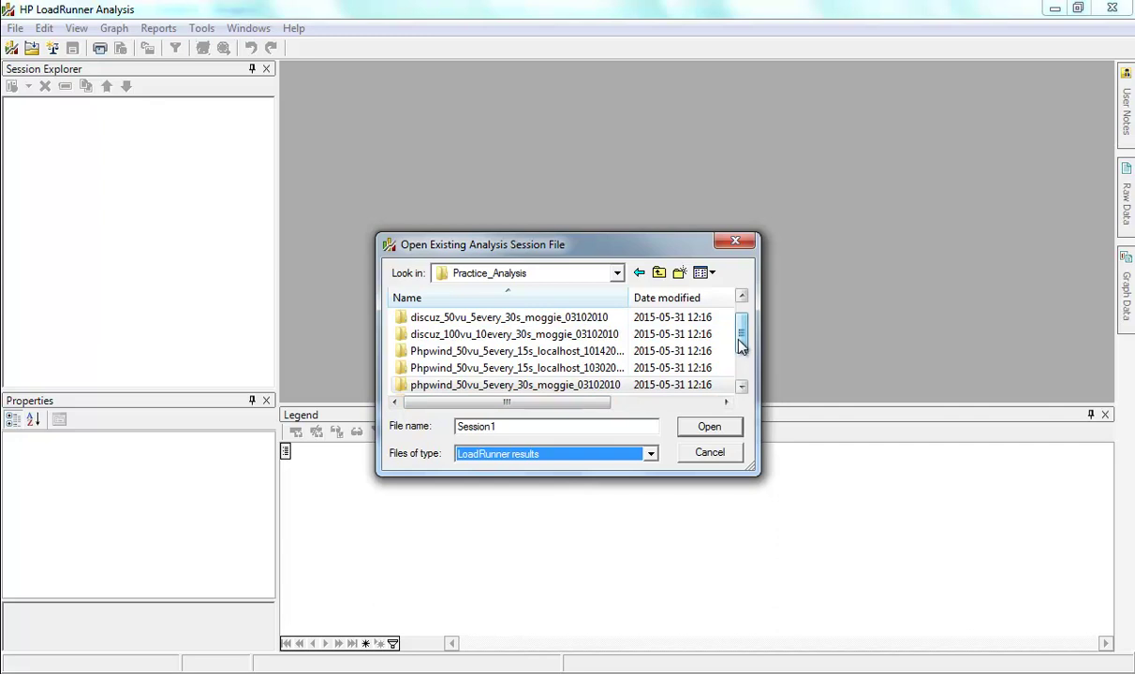
Open the LoadRunner results stored in phpwind_50vu_5every_30s_moggie_03102010 for analysis.
{"action": "left_click_drag", "start_coordinate": [740, 346], "coordinate": [740, 352]}
{"action": "left_click", "coordinate": [581, 368]}
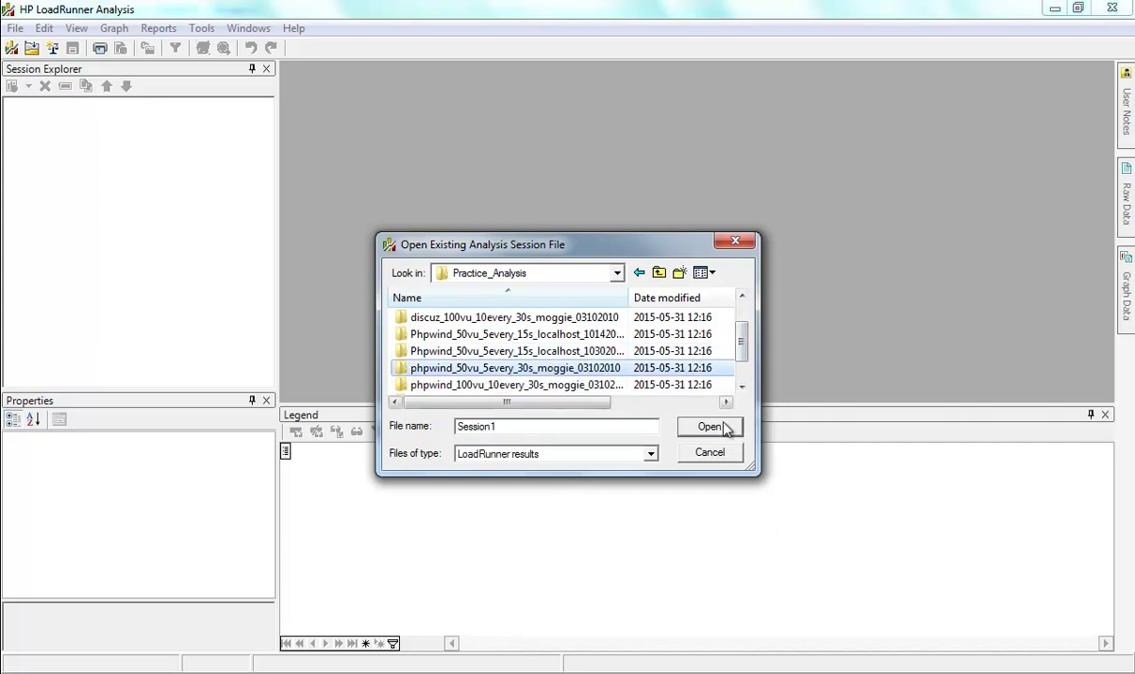
{"action": "left_click", "coordinate": [710, 428]}
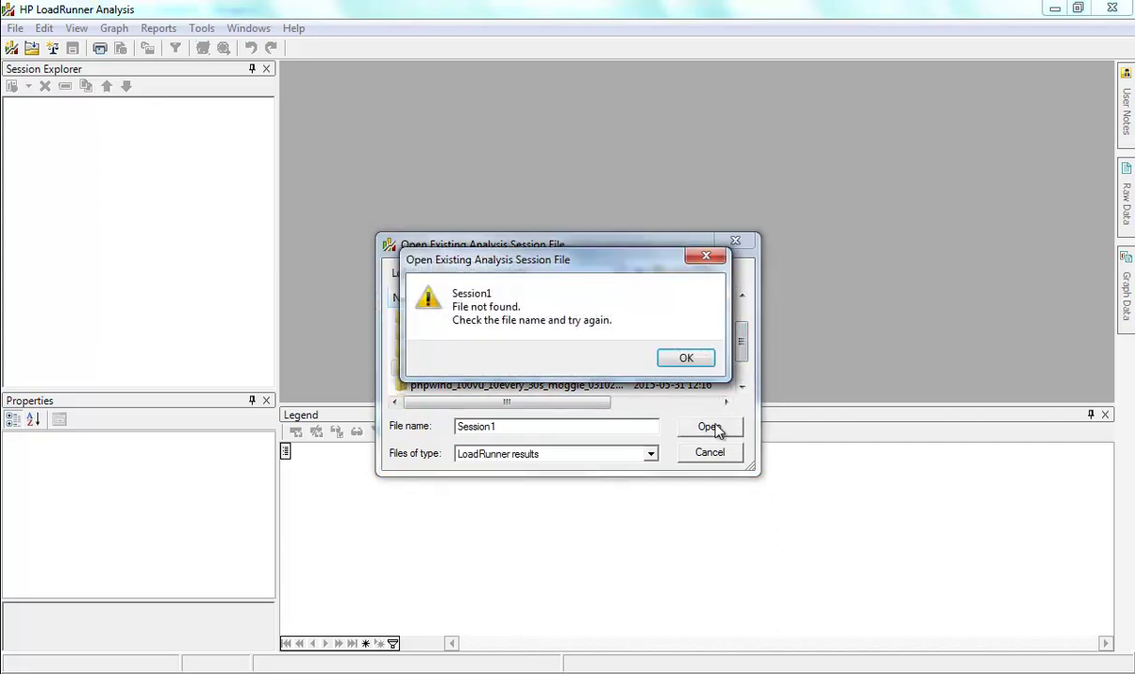
{"action": "left_click", "coordinate": [700, 360]}
{"action": "left_click", "coordinate": [542, 455]}
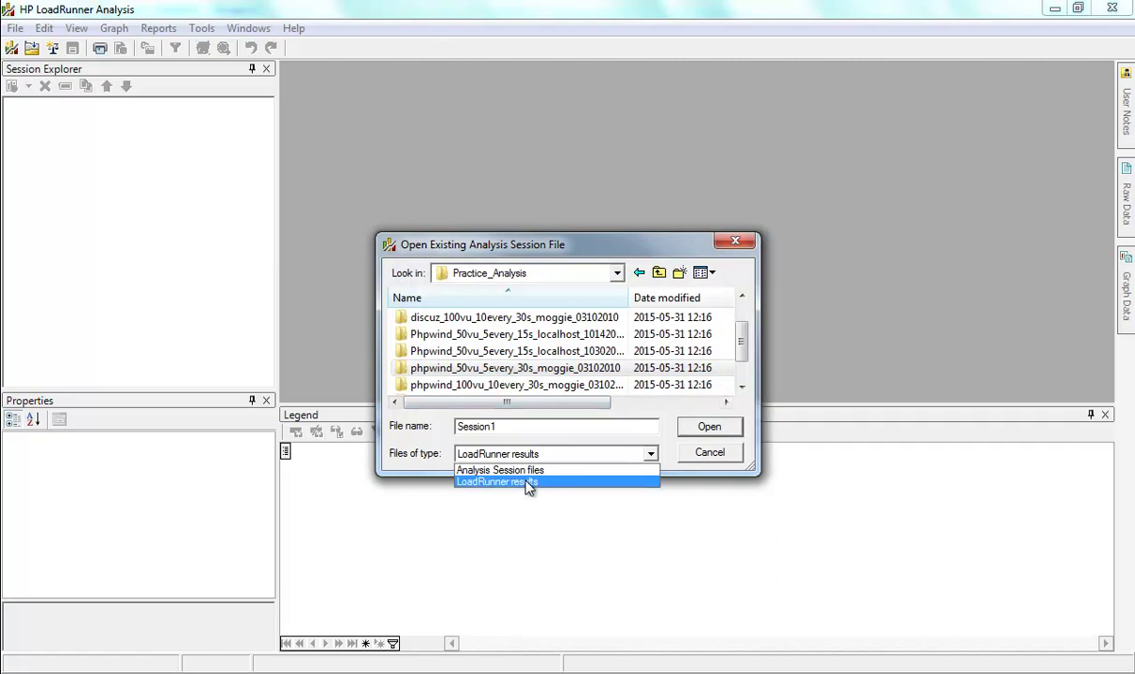
{"action": "left_click", "coordinate": [527, 482]}
{"action": "double_click", "coordinate": [507, 367]}
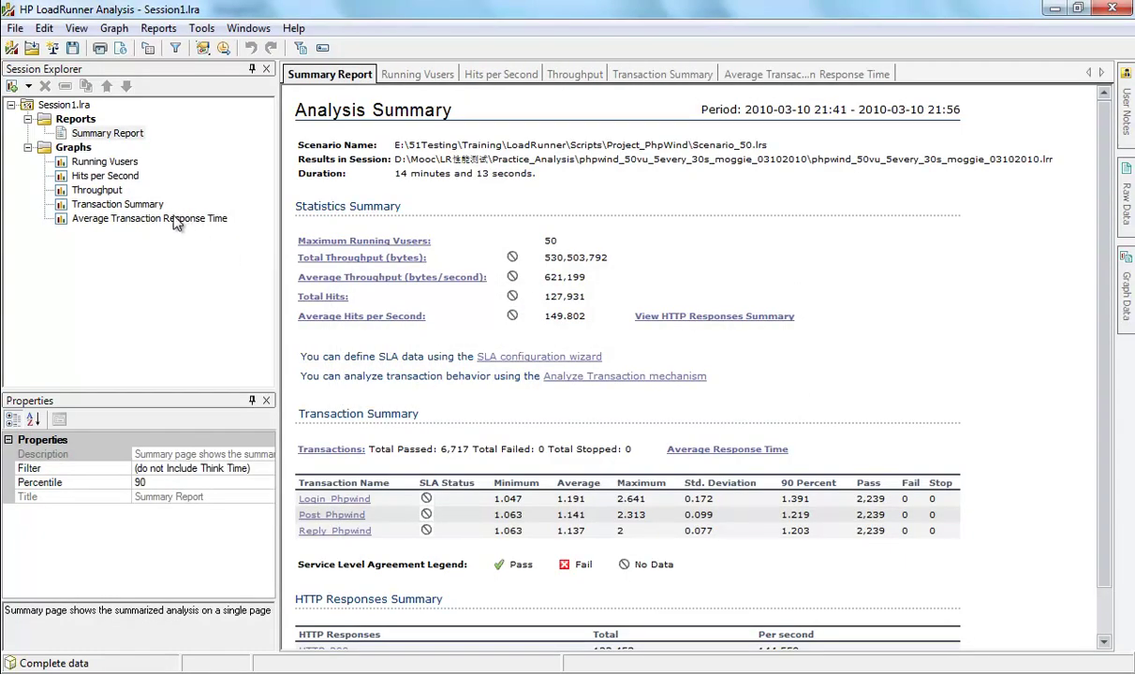
Merge the Running Vusers graph with Average Transaction Response Time using the Correlate merge type.
{"action": "double_click", "coordinate": [81, 168]}
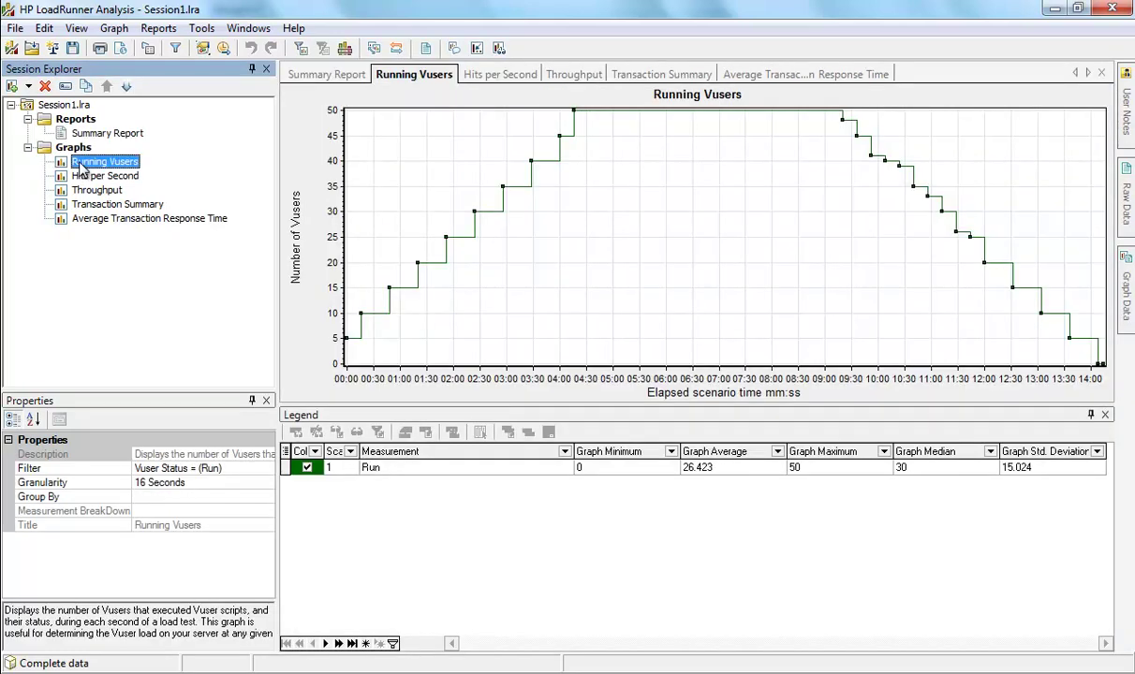
{"action": "left_click", "coordinate": [106, 221]}
{"action": "left_click", "coordinate": [98, 159]}
{"action": "right_click", "coordinate": [405, 161]}
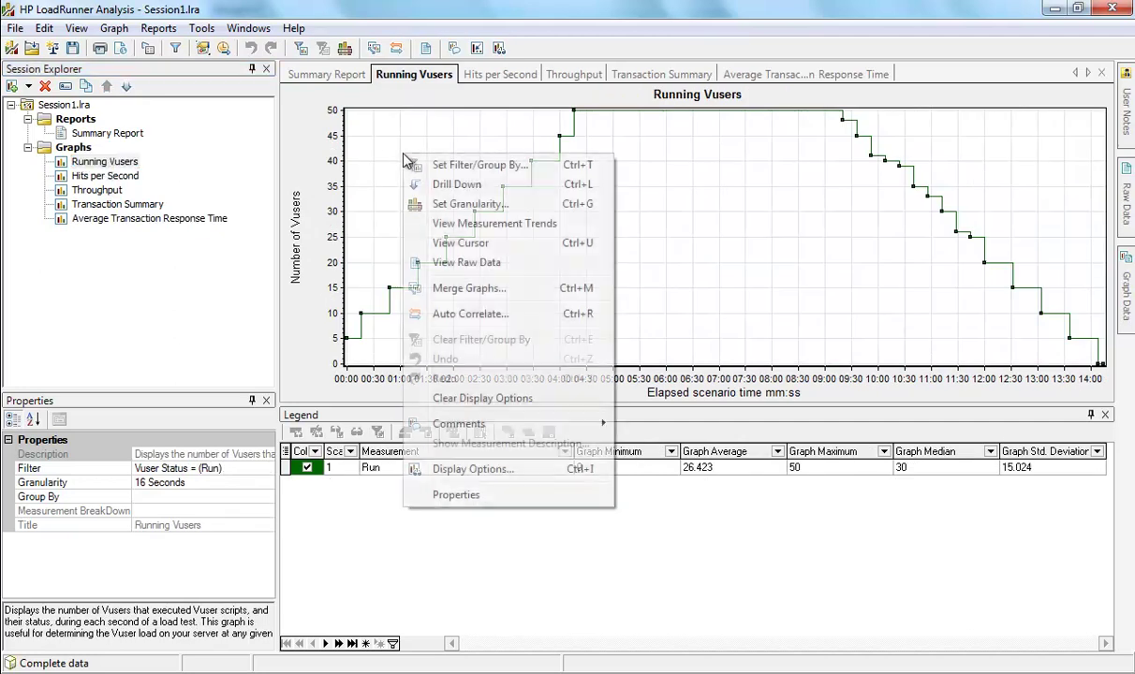
{"action": "left_click", "coordinate": [459, 288]}
{"action": "left_click", "coordinate": [501, 279]}
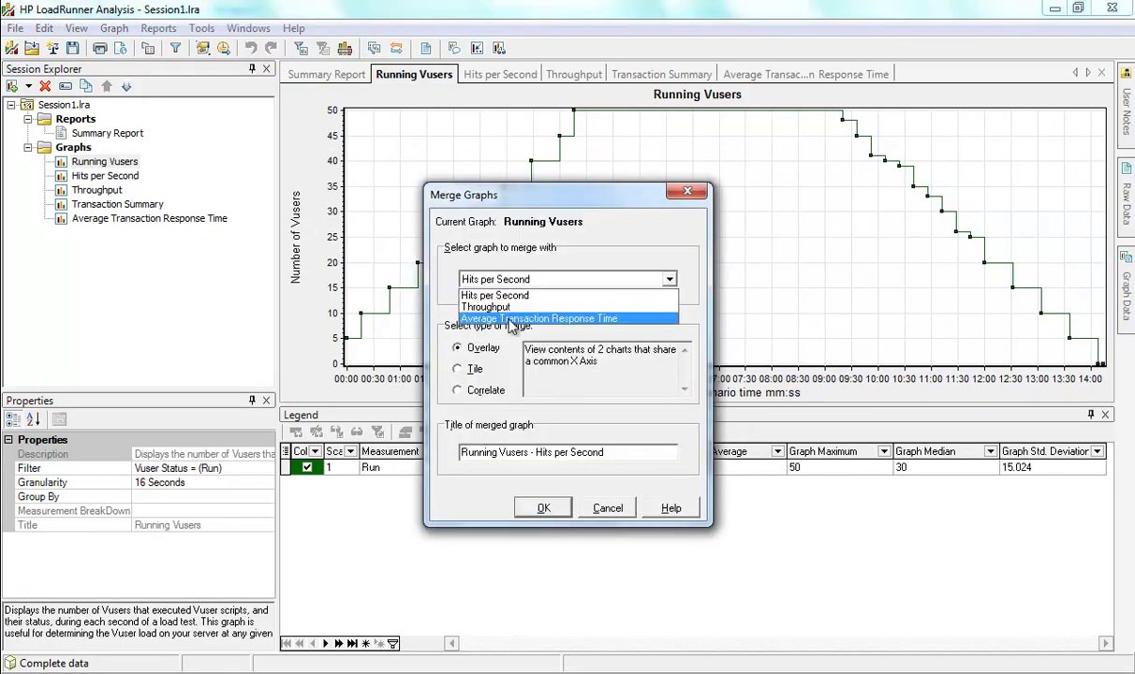
{"action": "left_click", "coordinate": [524, 318]}
{"action": "left_click", "coordinate": [482, 390]}
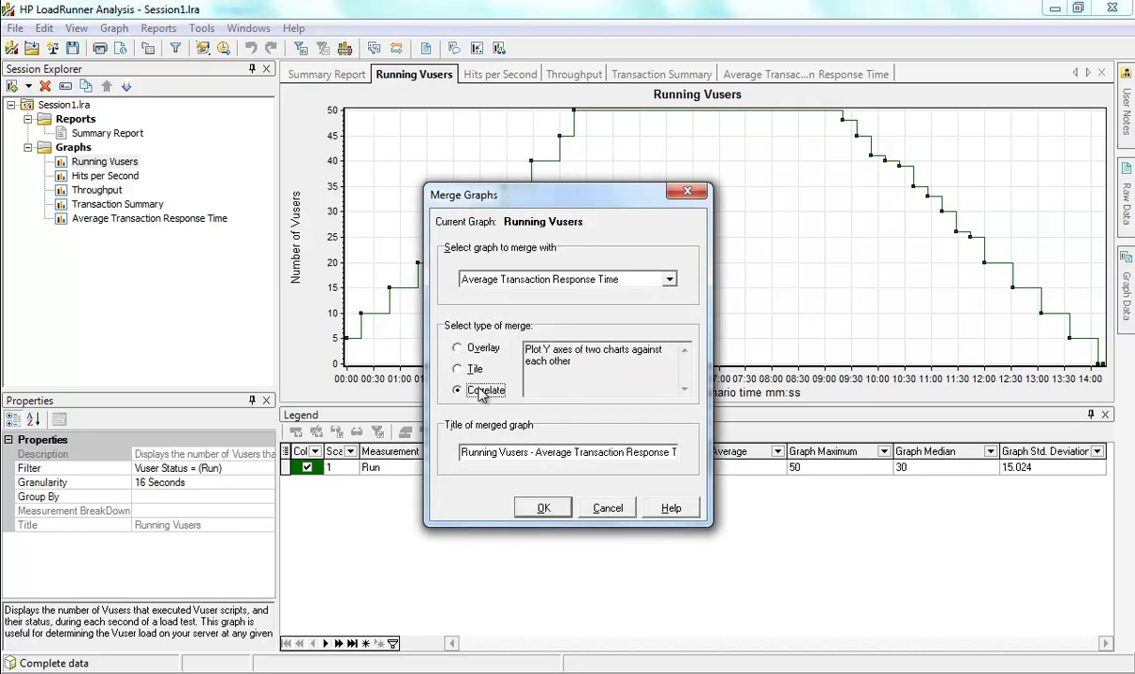
{"action": "left_click", "coordinate": [541, 508]}
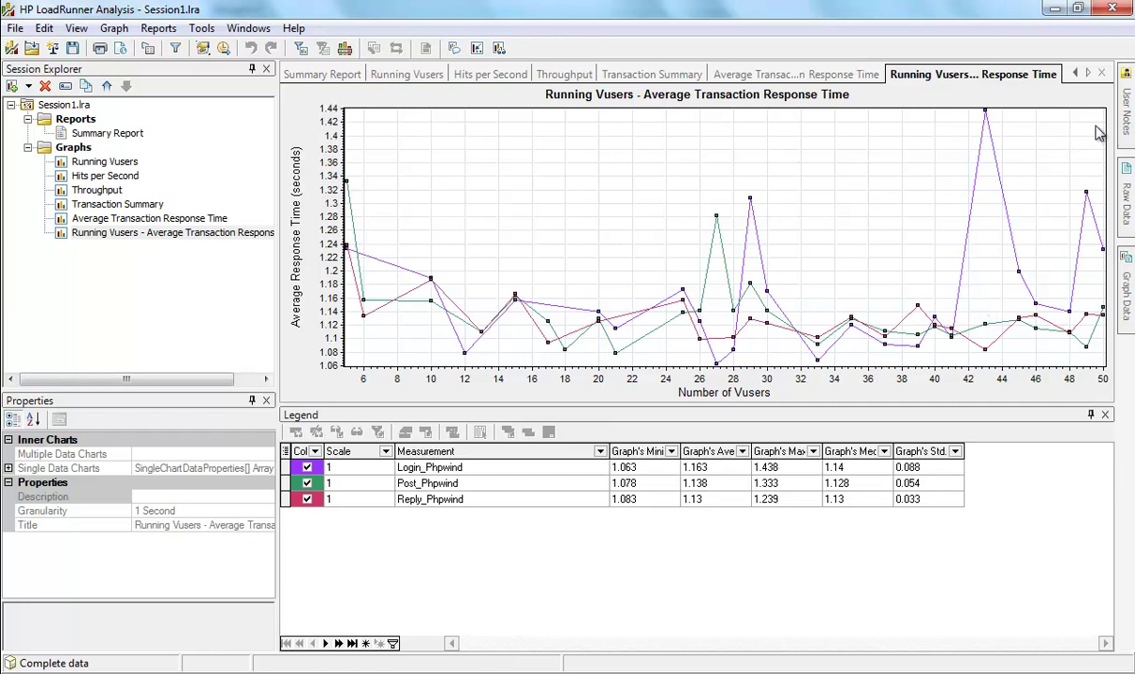
Hide Post_Phpwind and Reply_Phpwind in the merged graph and highlight the Login_Phpwind curve.
{"action": "left_click", "coordinate": [312, 485]}
{"action": "left_click", "coordinate": [309, 499]}
{"action": "left_click", "coordinate": [308, 483]}
{"action": "left_click", "coordinate": [455, 468]}
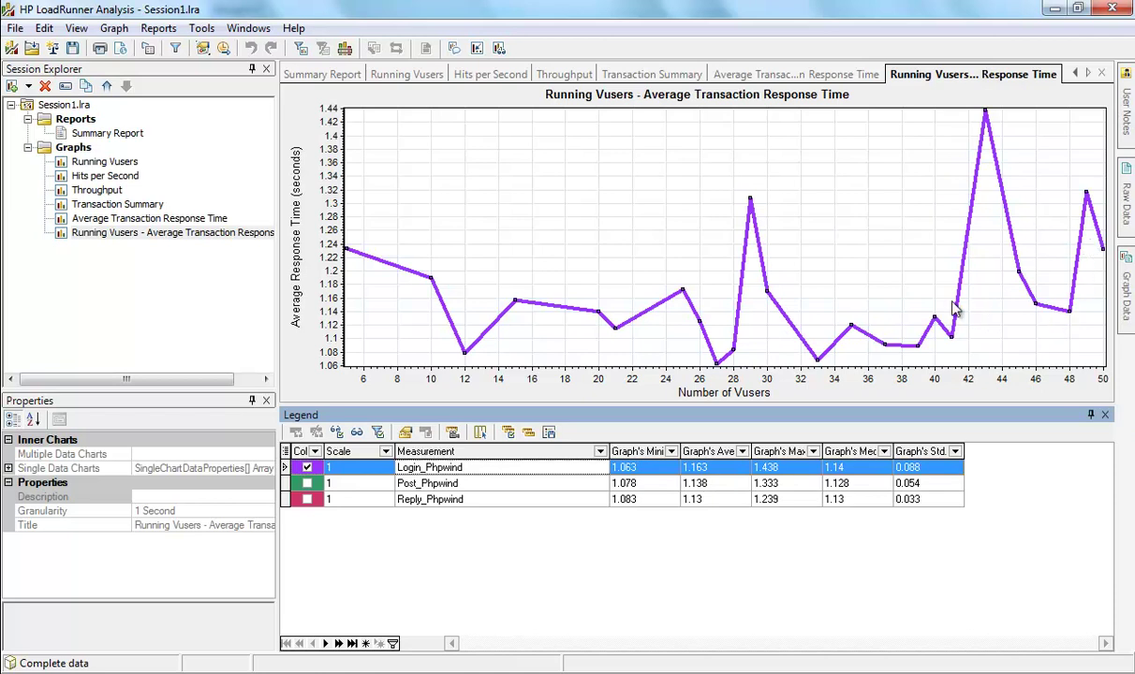
Show the Post_Phpwind curve in the merged graph and hide Login_Phpwind.
{"action": "left_click", "coordinate": [401, 483]}
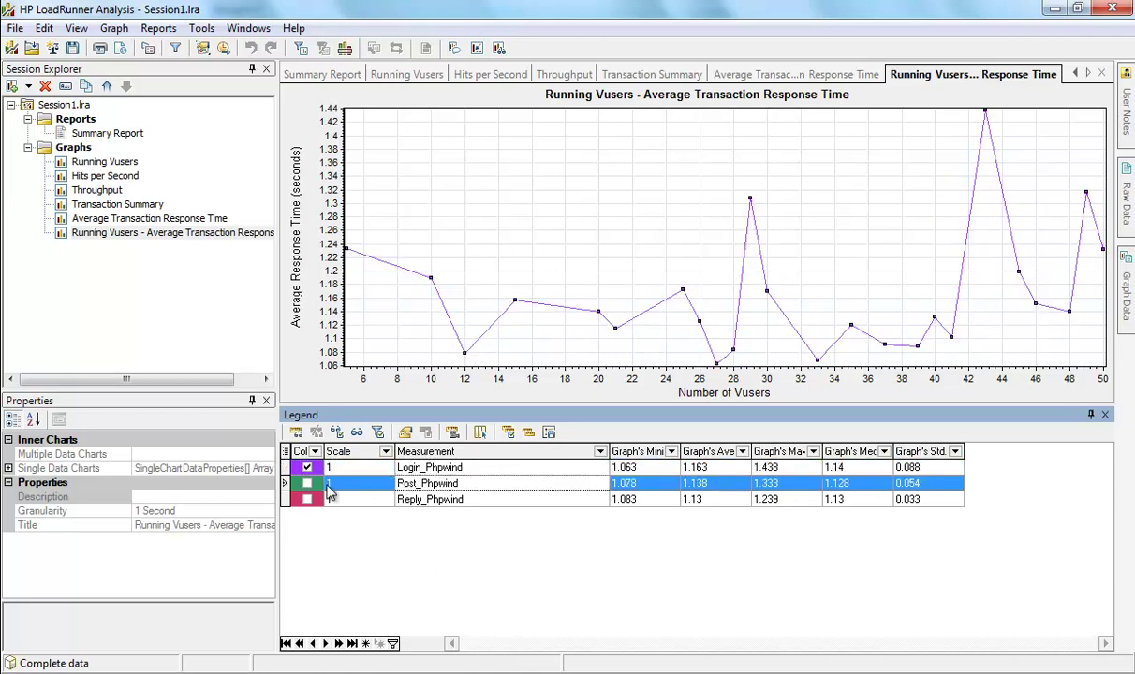
{"action": "left_click", "coordinate": [307, 484]}
{"action": "left_click", "coordinate": [307, 468]}
{"action": "left_click", "coordinate": [308, 468]}
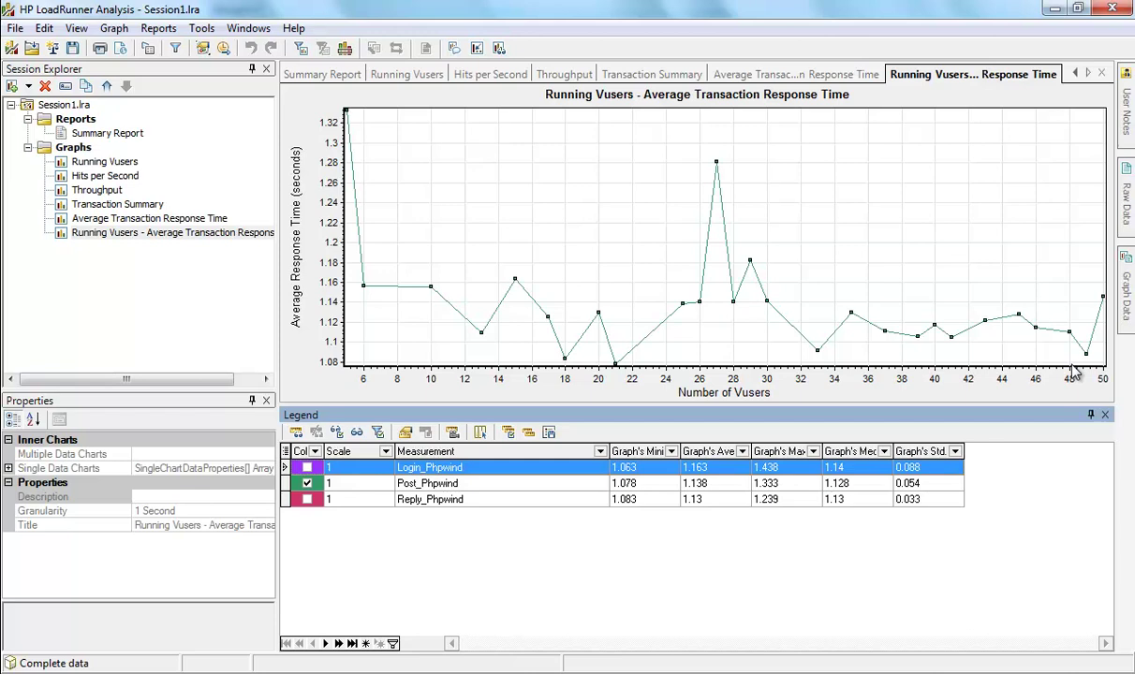
{"action": "left_click", "coordinate": [1075, 372]}
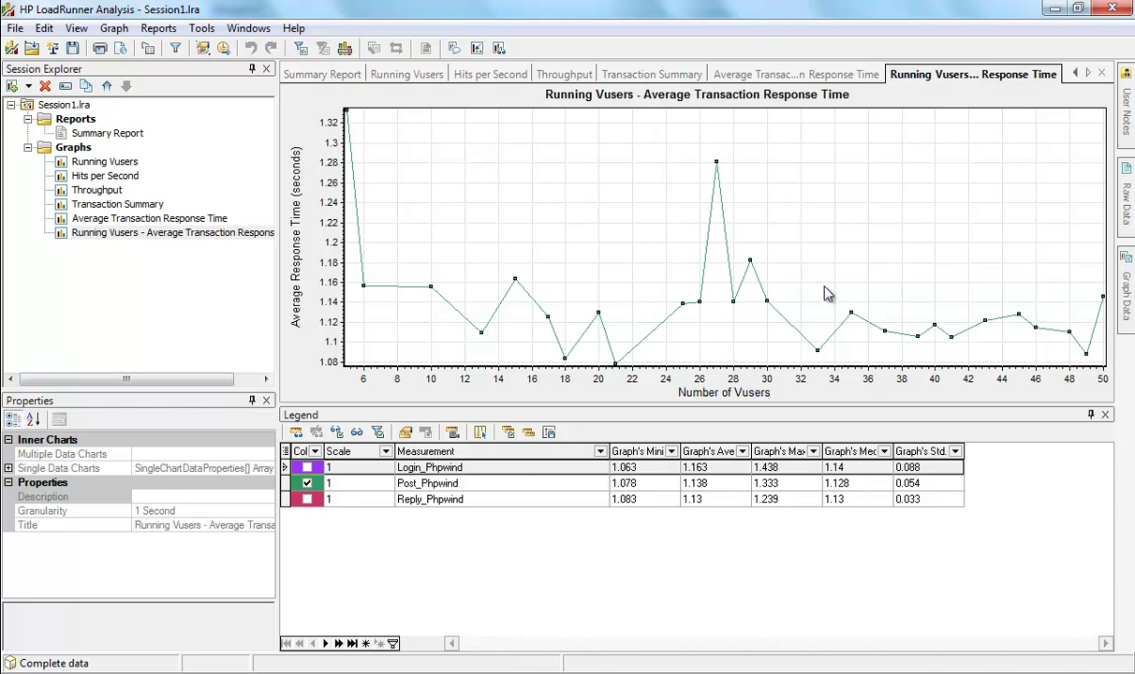
Start a second instance of HP LoadRunner Analysis alongside the session holding the 50-user results.
{"action": "left_click", "coordinate": [21, 673]}
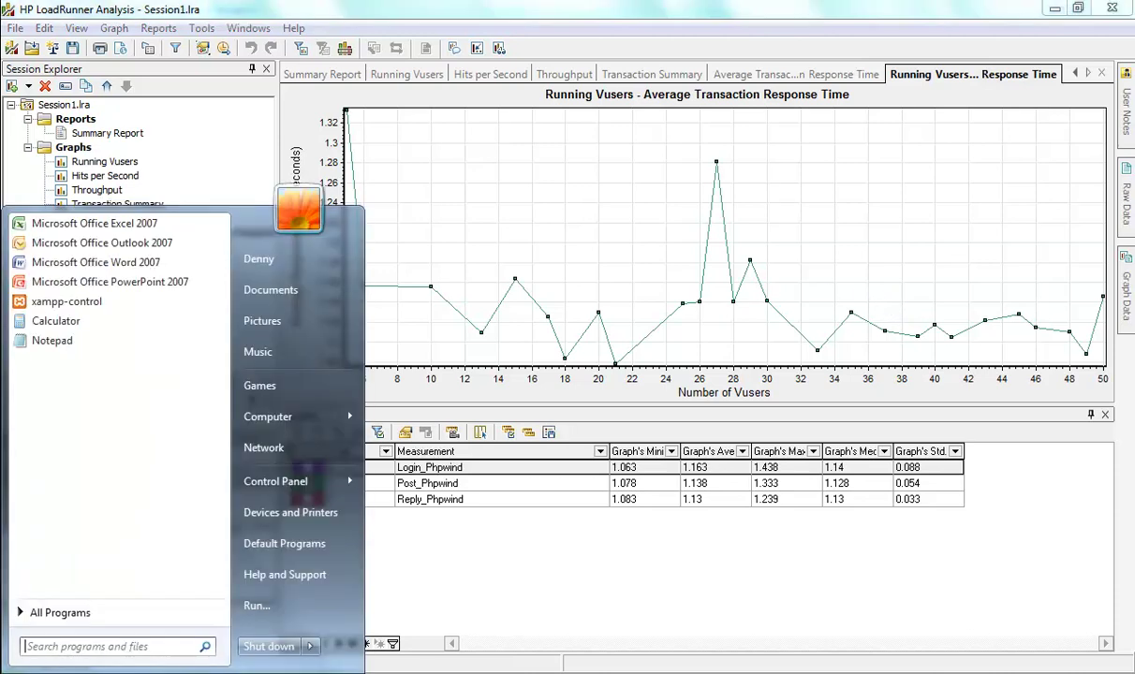
{"action": "left_click", "coordinate": [24, 613]}
{"action": "scroll", "coordinate": [223, 391], "scroll_direction": "down", "scroll_amount": 1}
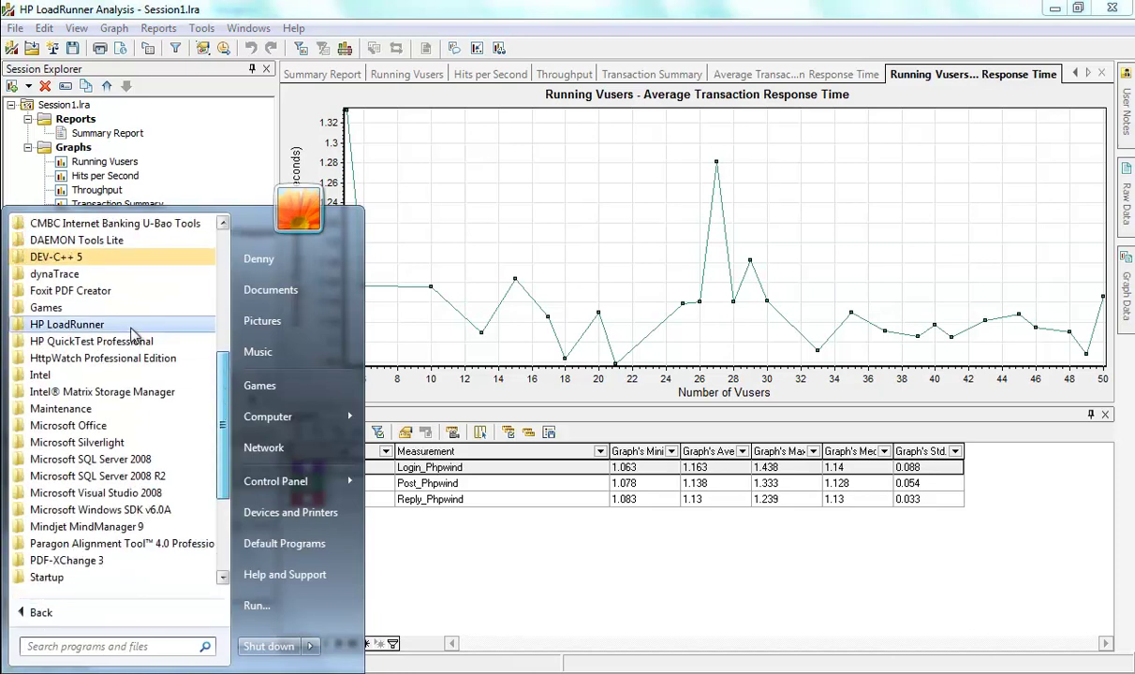
{"action": "left_click", "coordinate": [83, 325]}
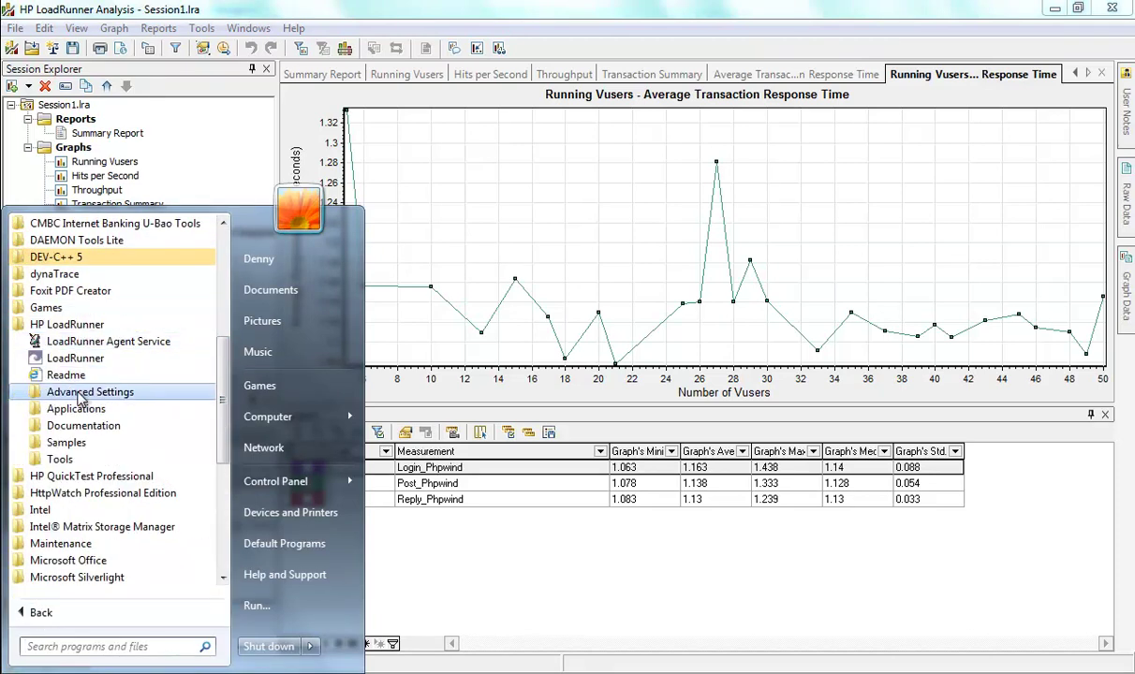
{"action": "left_click", "coordinate": [75, 410]}
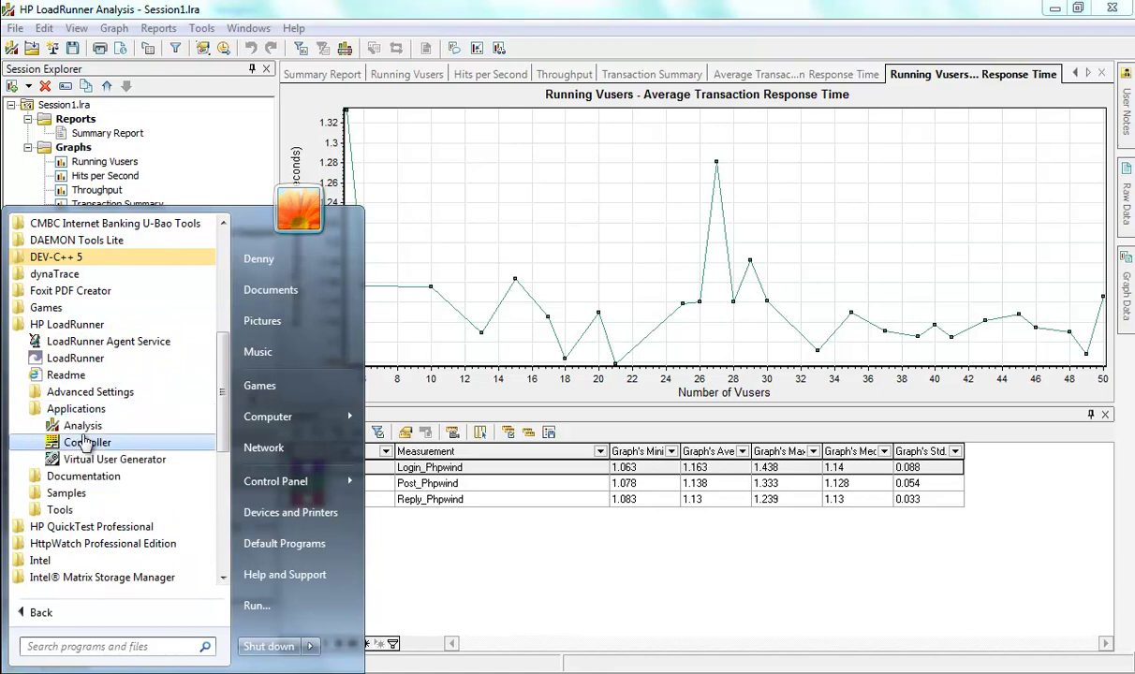
{"action": "left_click", "coordinate": [82, 426]}
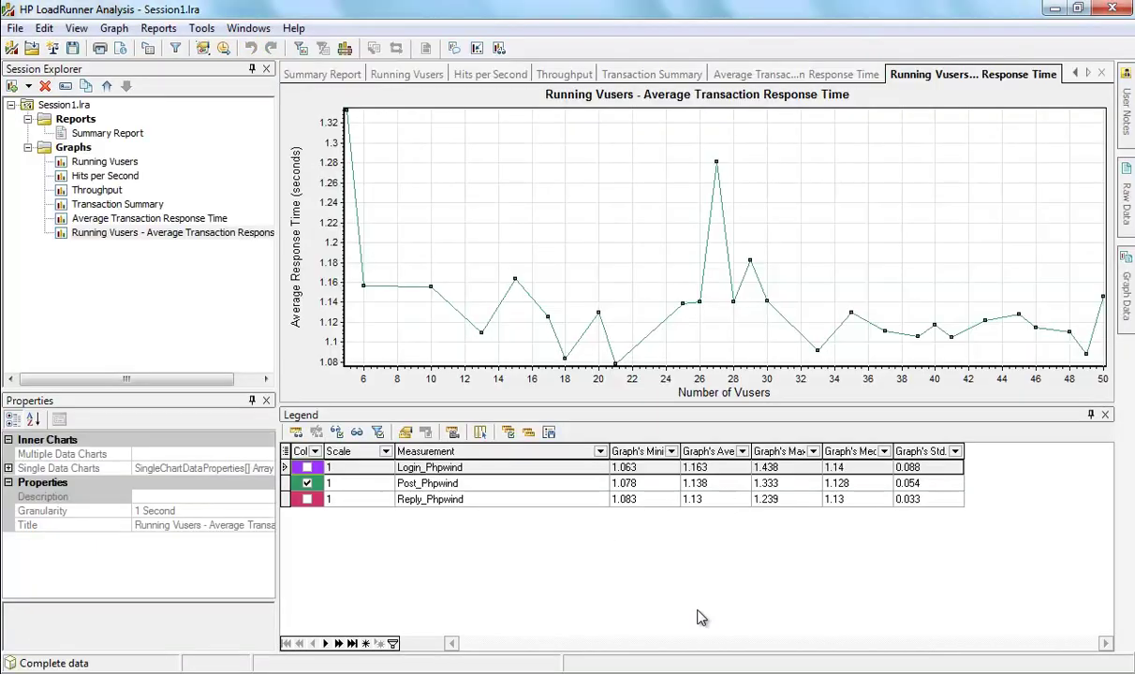
{"action": "left_click", "coordinate": [15, 28]}
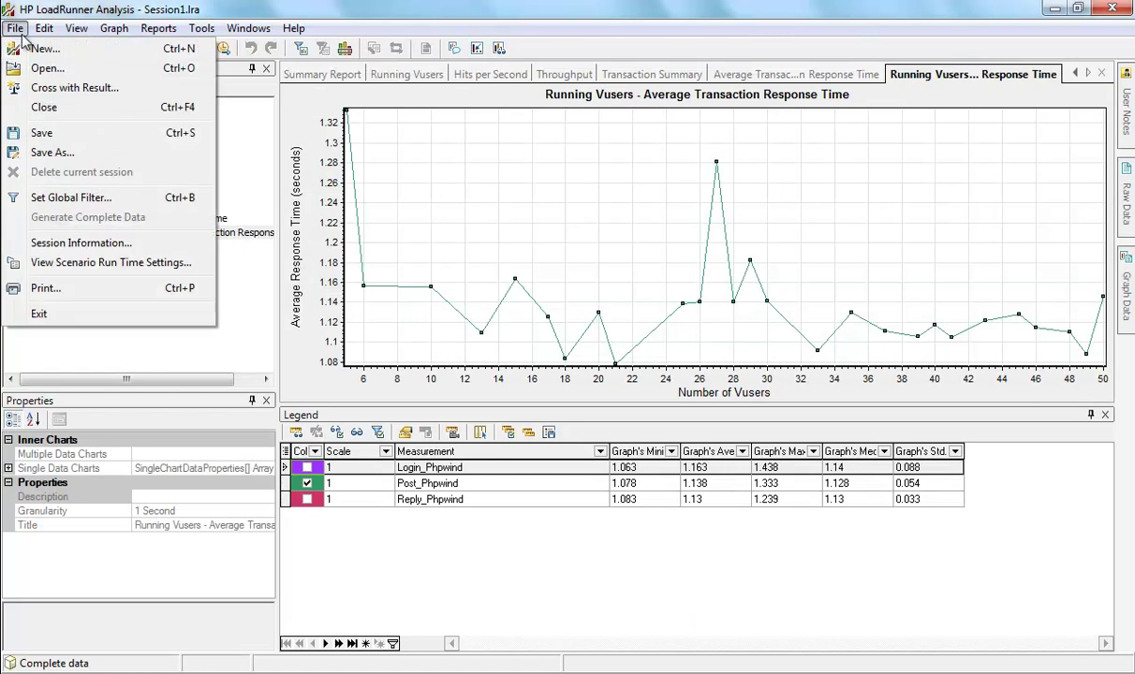
{"action": "left_click", "coordinate": [66, 89]}
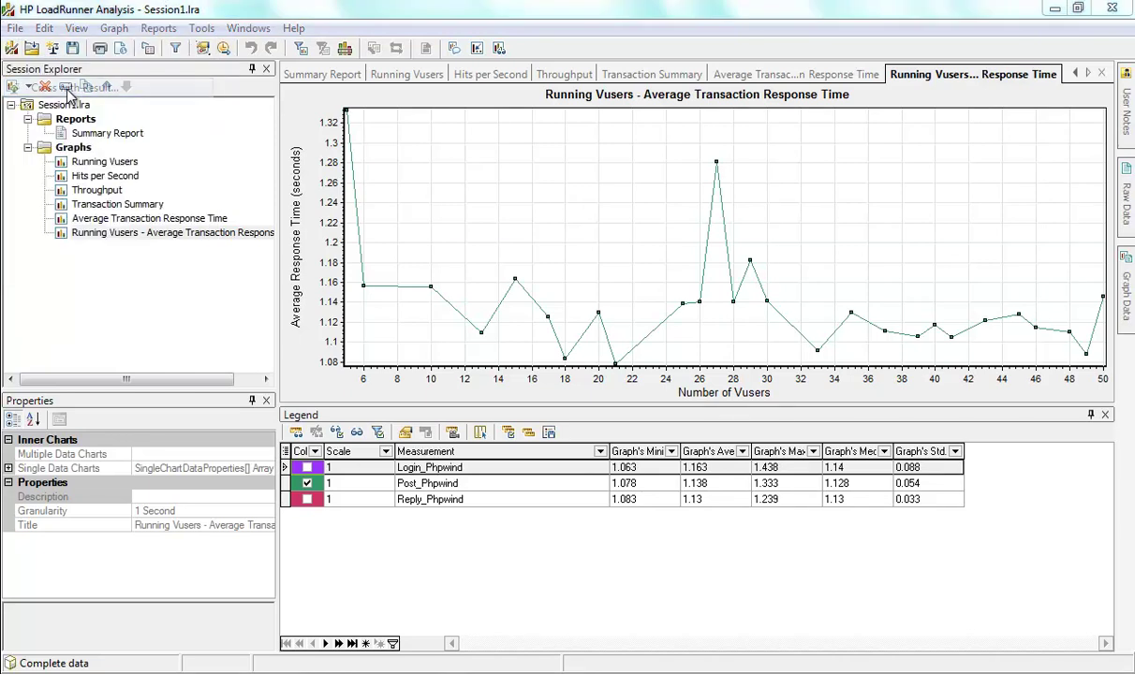
{"action": "mouse_move", "coordinate": [491, 393]}
{"action": "left_mouse_down"}
{"action": "mouse_move", "coordinate": [647, 392]}
{"action": "mouse_move", "coordinate": [483, 392]}
{"action": "mouse_move", "coordinate": [493, 391]}
{"action": "left_mouse_up"}
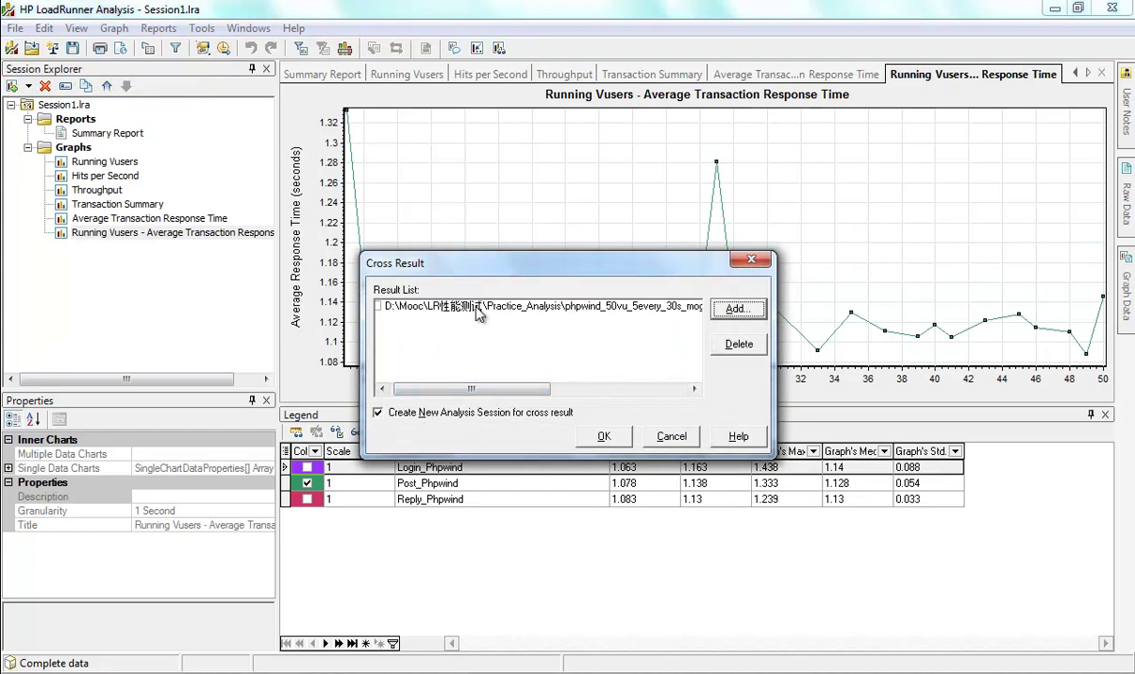
{"action": "left_click", "coordinate": [752, 260]}
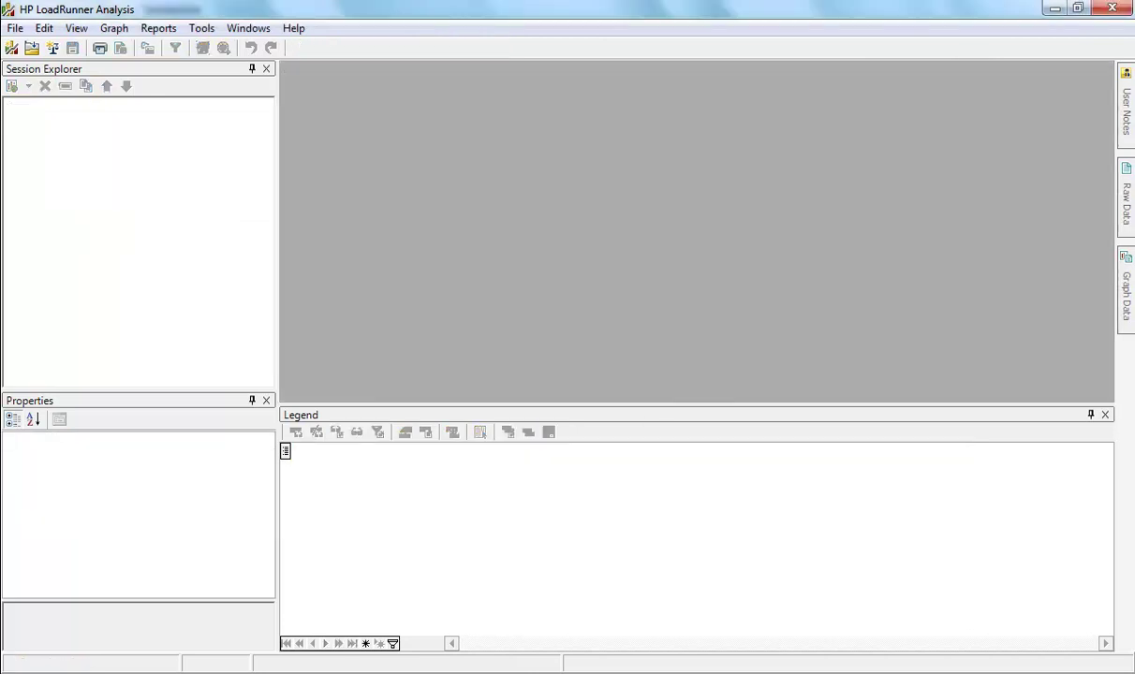
In the new, empty Analysis window, start opening an existing session and browse to D:\Mooc\LR性能测试\Practice_Analysis.
{"action": "left_click", "coordinate": [19, 27]}
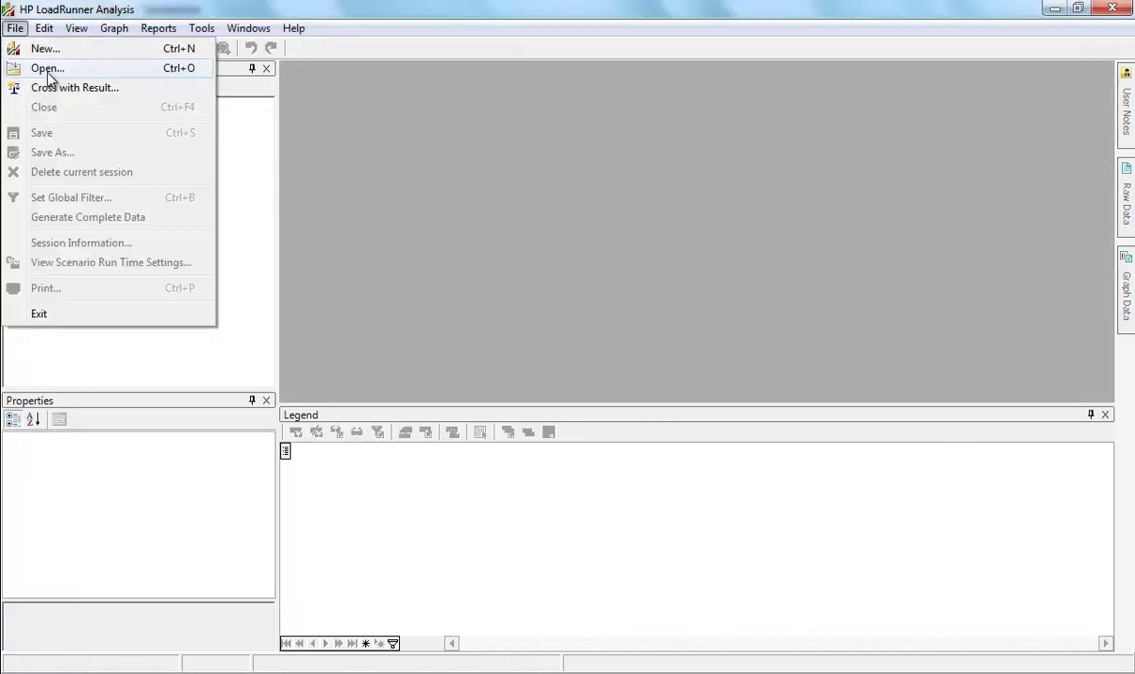
{"action": "left_click", "coordinate": [48, 70]}
{"action": "left_click", "coordinate": [527, 271]}
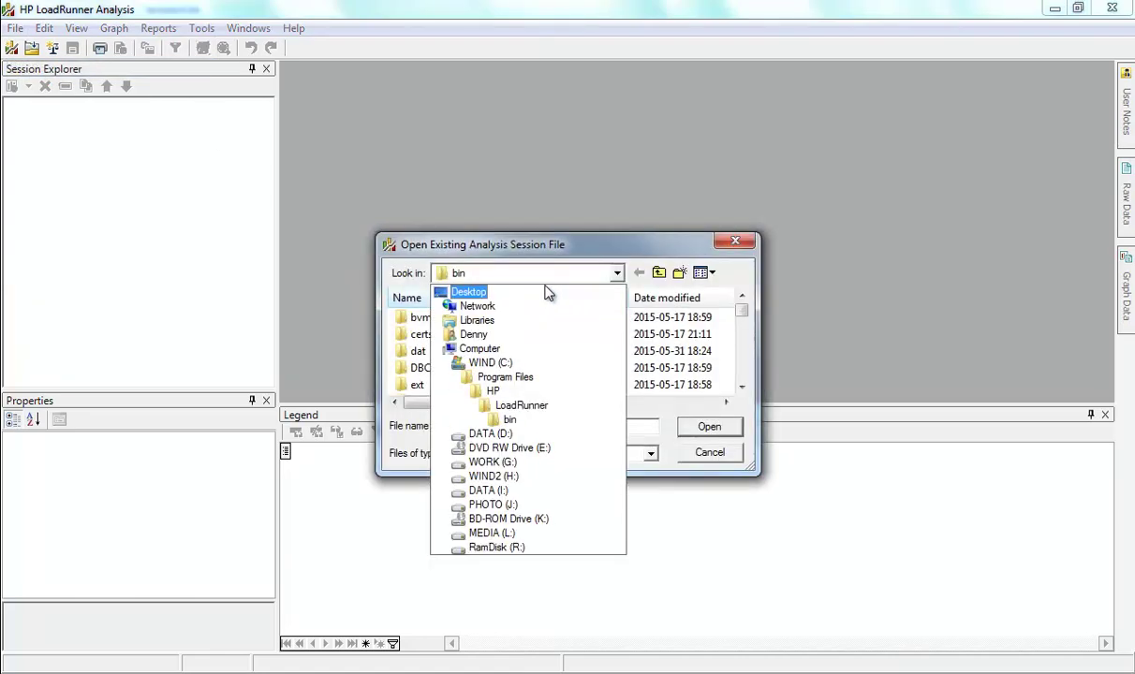
{"action": "left_click", "coordinate": [476, 346]}
{"action": "left_click", "coordinate": [528, 272]}
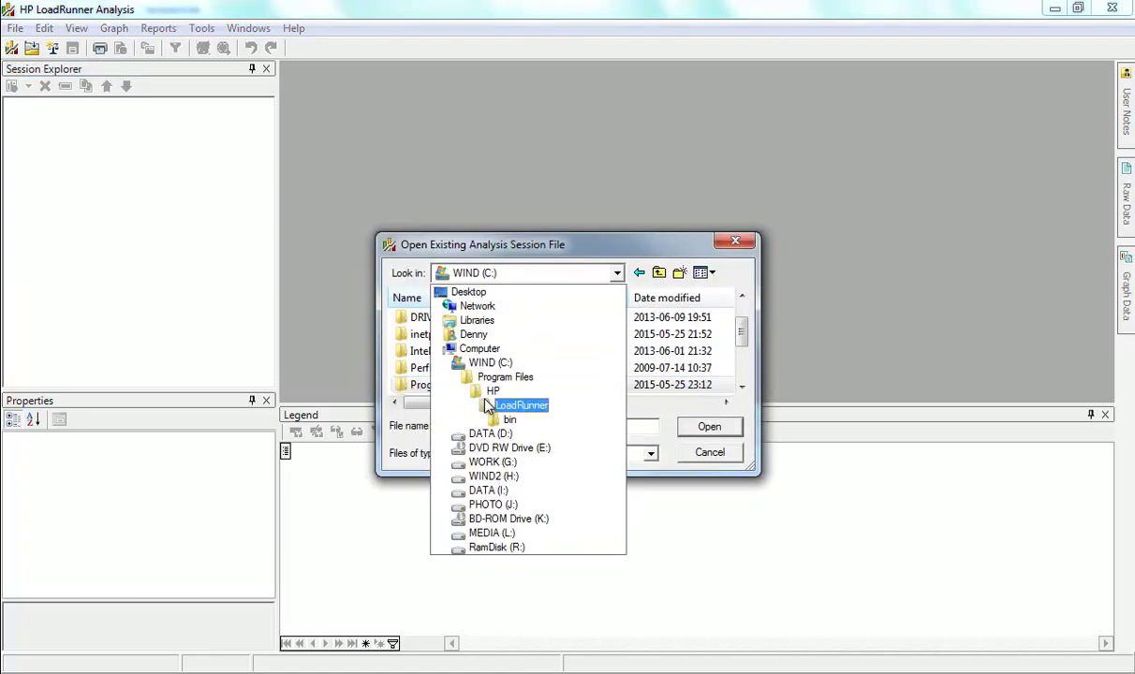
{"action": "left_click", "coordinate": [464, 412]}
{"action": "double_click", "coordinate": [438, 385]}
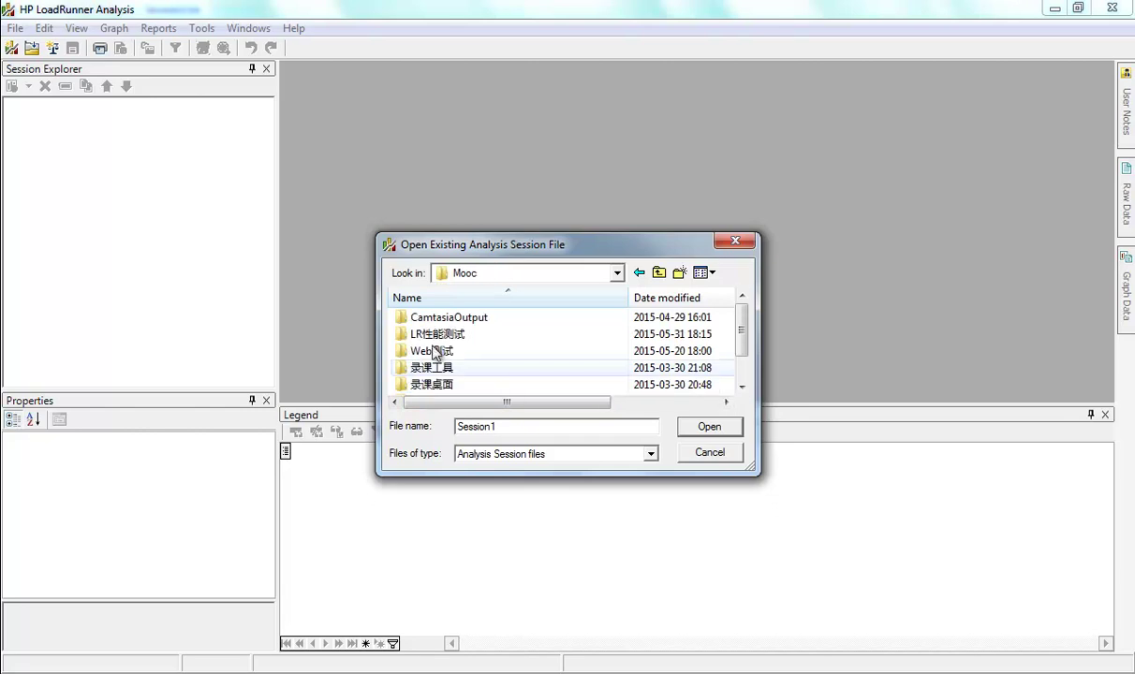
{"action": "double_click", "coordinate": [436, 338]}
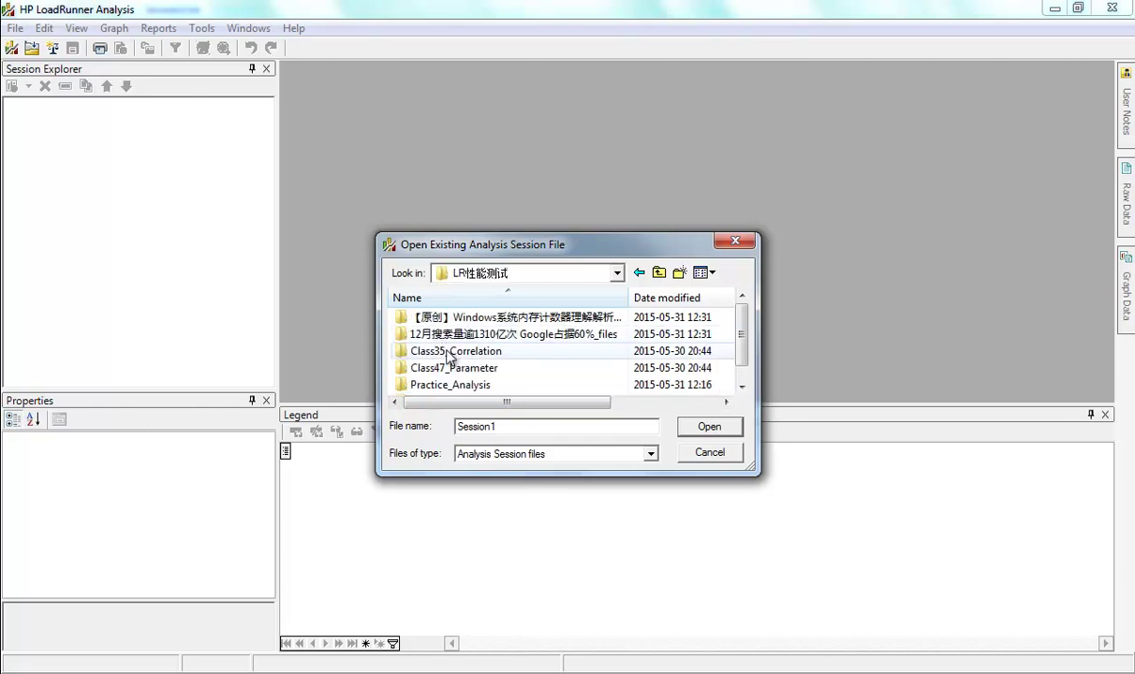
{"action": "double_click", "coordinate": [464, 386]}
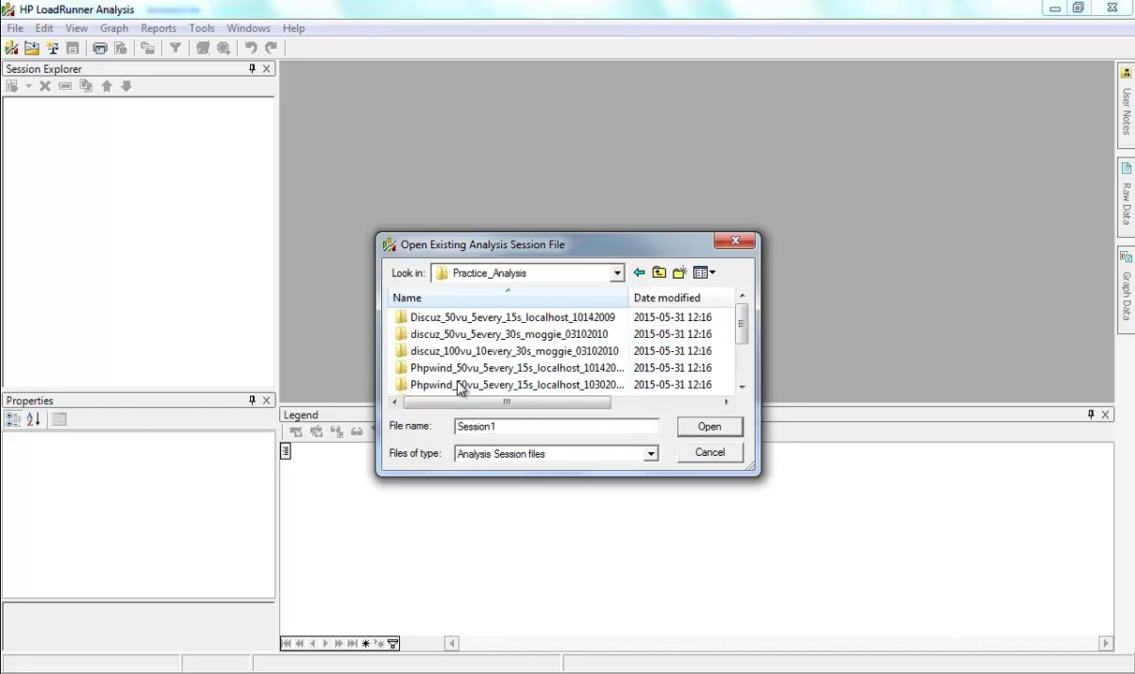
Open the results in phpwind_100vu_10every_30s_moggie_03102010 using the LoadRunner results file type.
{"action": "left_click", "coordinate": [742, 386]}
{"action": "left_click", "coordinate": [742, 386]}
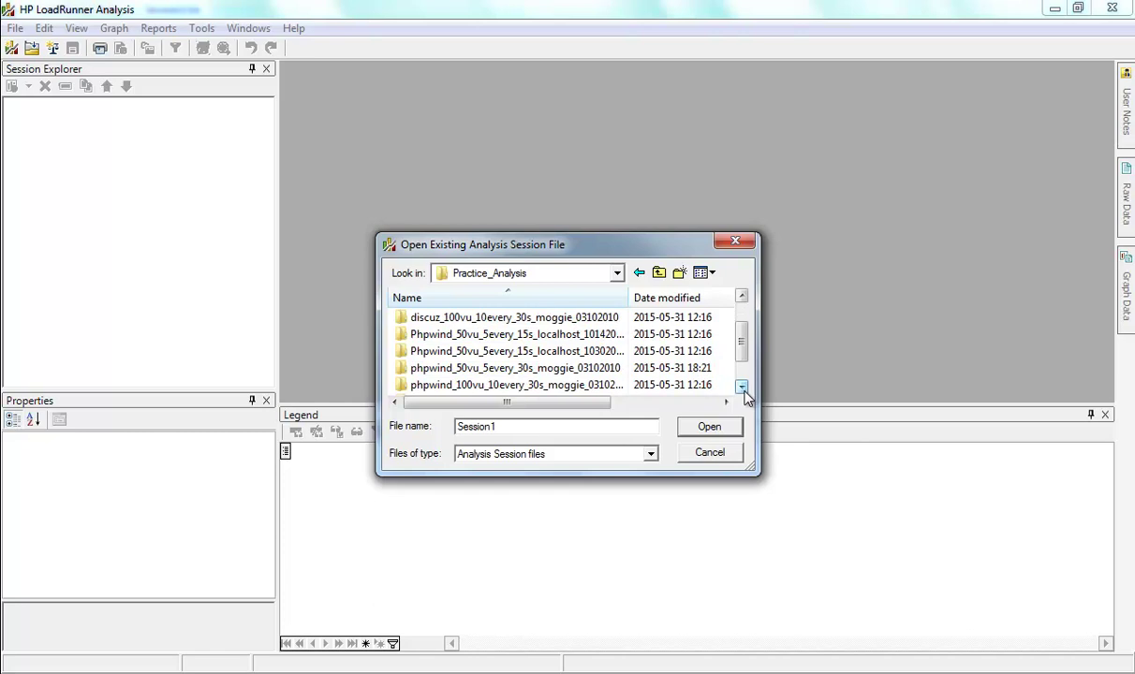
{"action": "left_click", "coordinate": [505, 385]}
{"action": "left_click", "coordinate": [527, 457]}
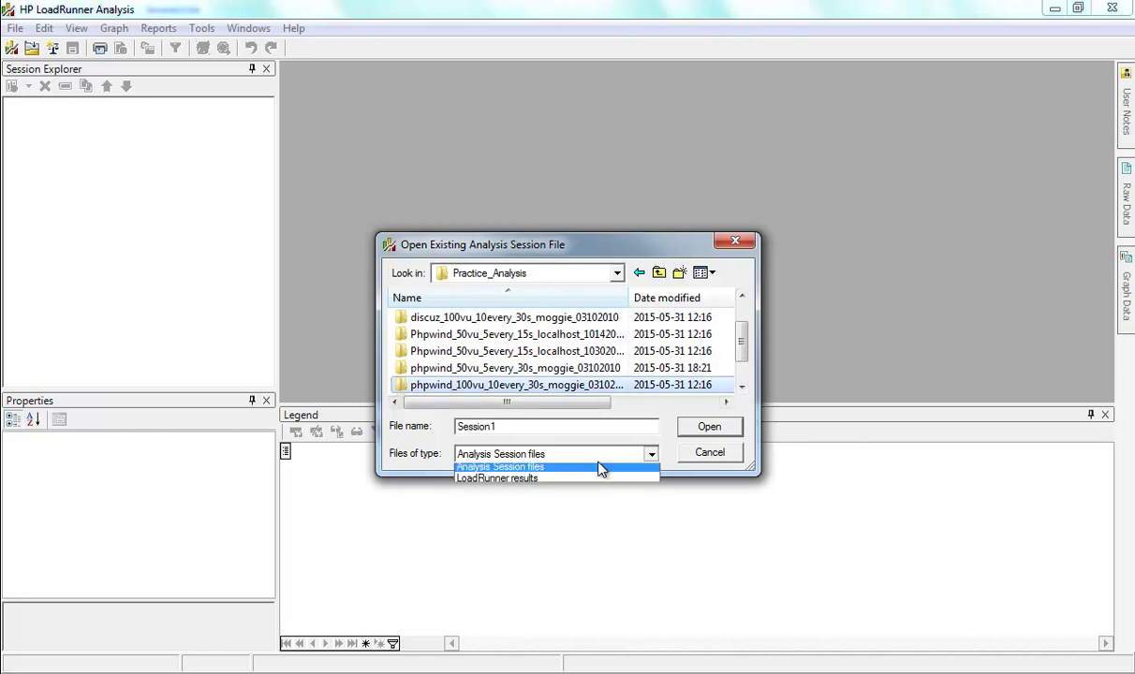
{"action": "left_click", "coordinate": [558, 475]}
{"action": "double_click", "coordinate": [534, 390]}
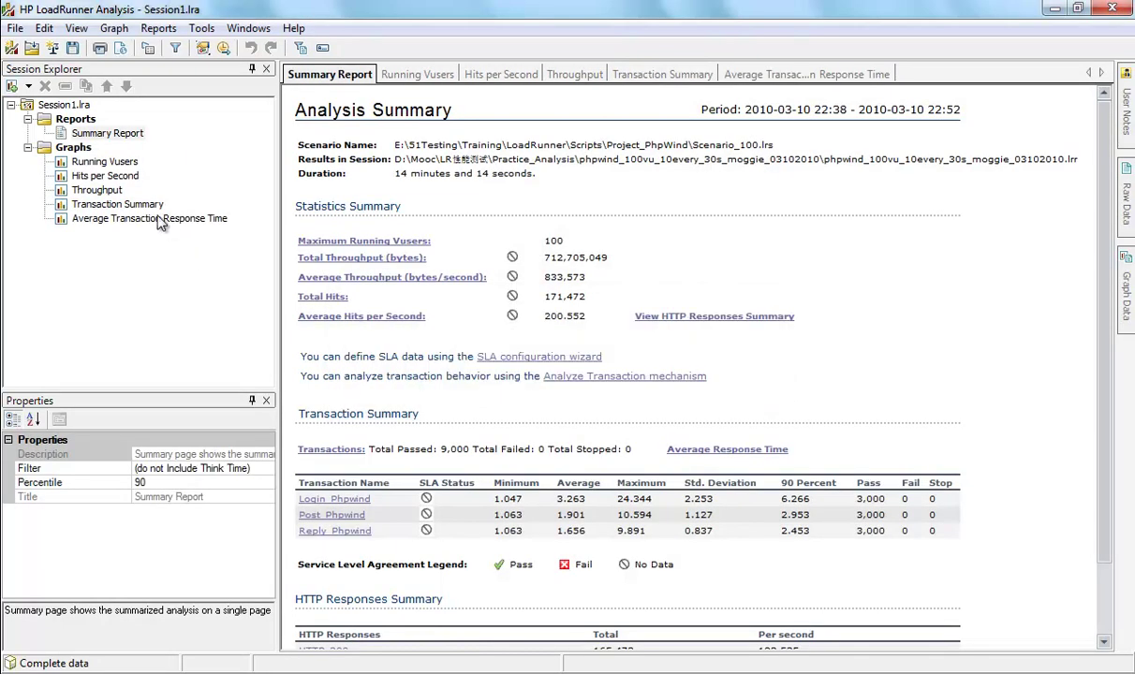
Merge Running Vusers with Average Transaction Response Time as Correlate for the 100-user results, hiding Post_Phpwind and Reply_Phpwind.
{"action": "left_click", "coordinate": [107, 161]}
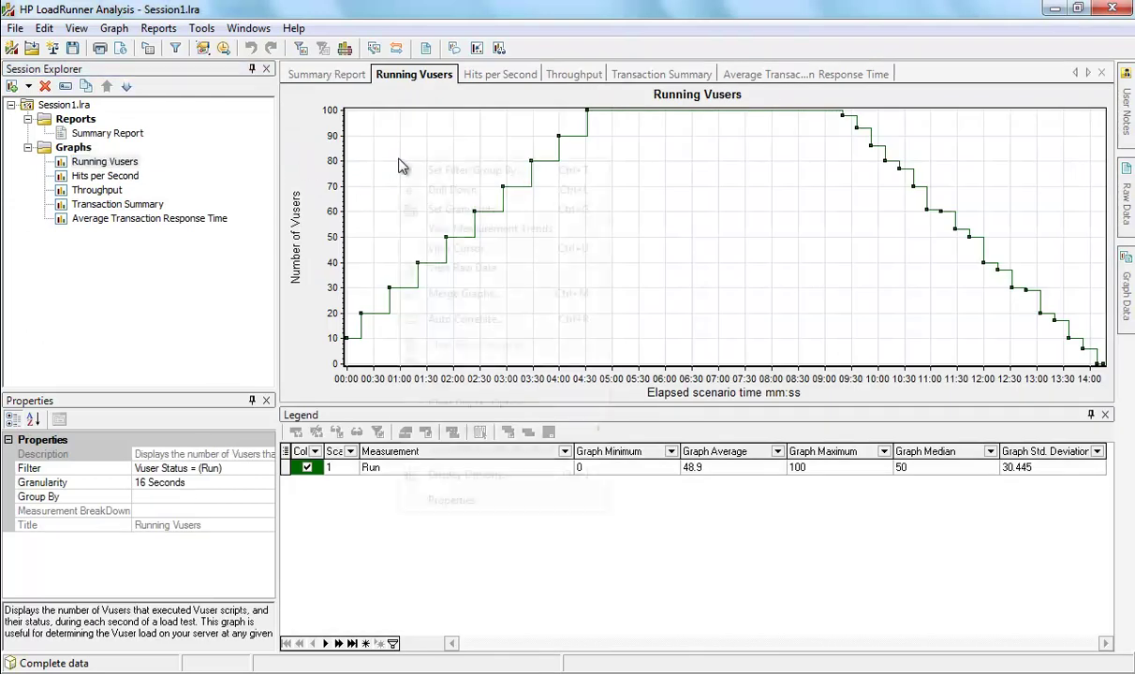
{"action": "right_click", "coordinate": [377, 150]}
{"action": "left_click", "coordinate": [473, 277]}
{"action": "left_click", "coordinate": [471, 278]}
{"action": "left_click", "coordinate": [475, 316]}
{"action": "left_click", "coordinate": [483, 392]}
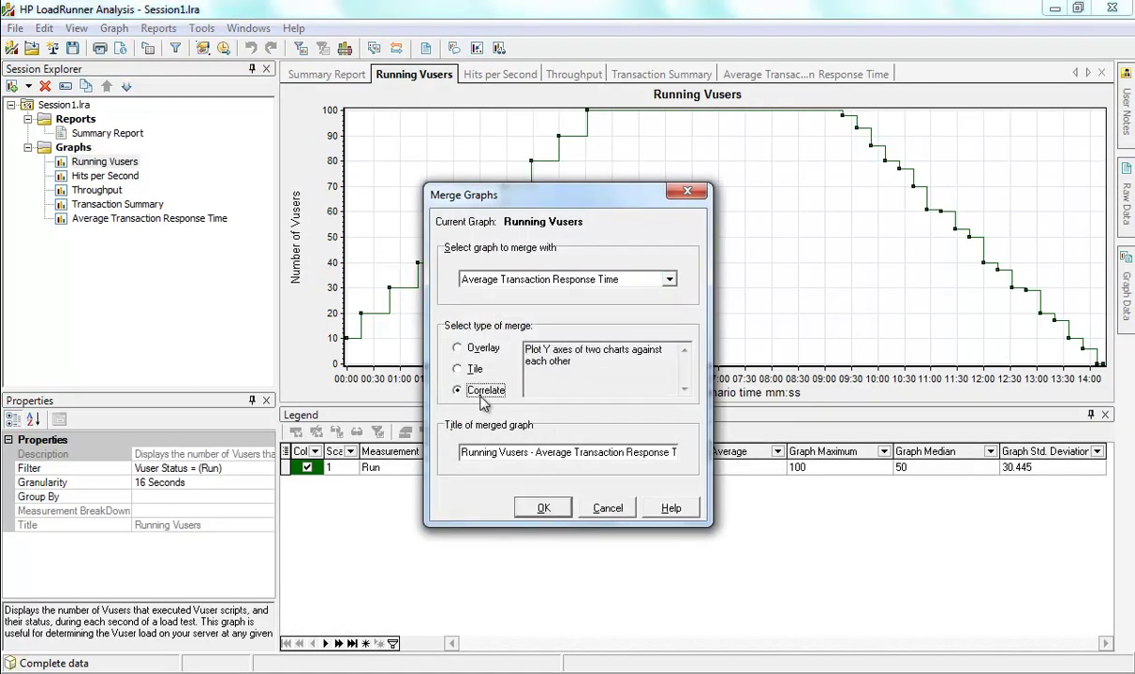
{"action": "left_click", "coordinate": [544, 507]}
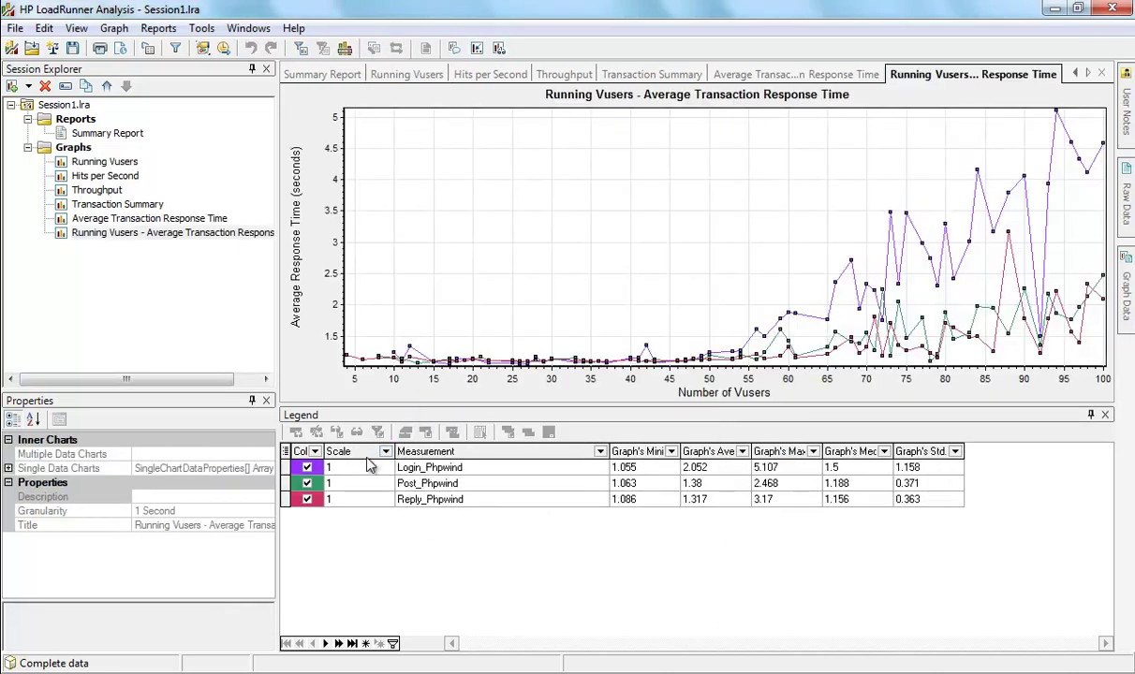
{"action": "left_click", "coordinate": [307, 484]}
{"action": "left_click", "coordinate": [308, 500]}
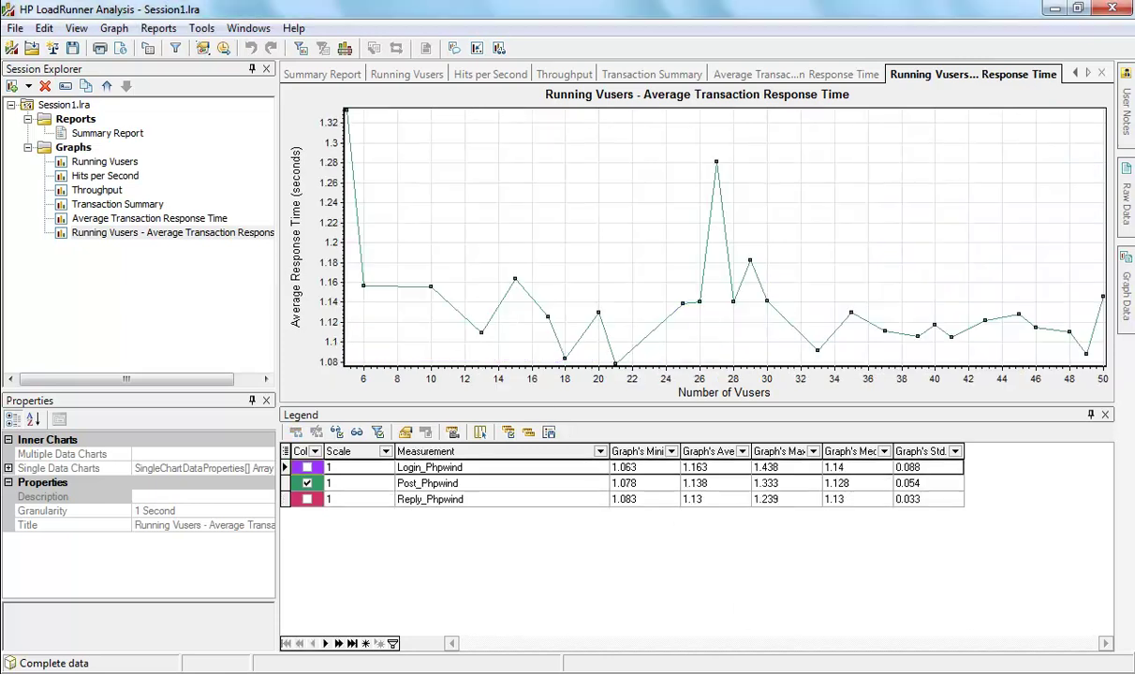
Add the Windows Resources graph from System Resources to the 50-user analysis session.
{"action": "left_click", "coordinate": [120, 165]}
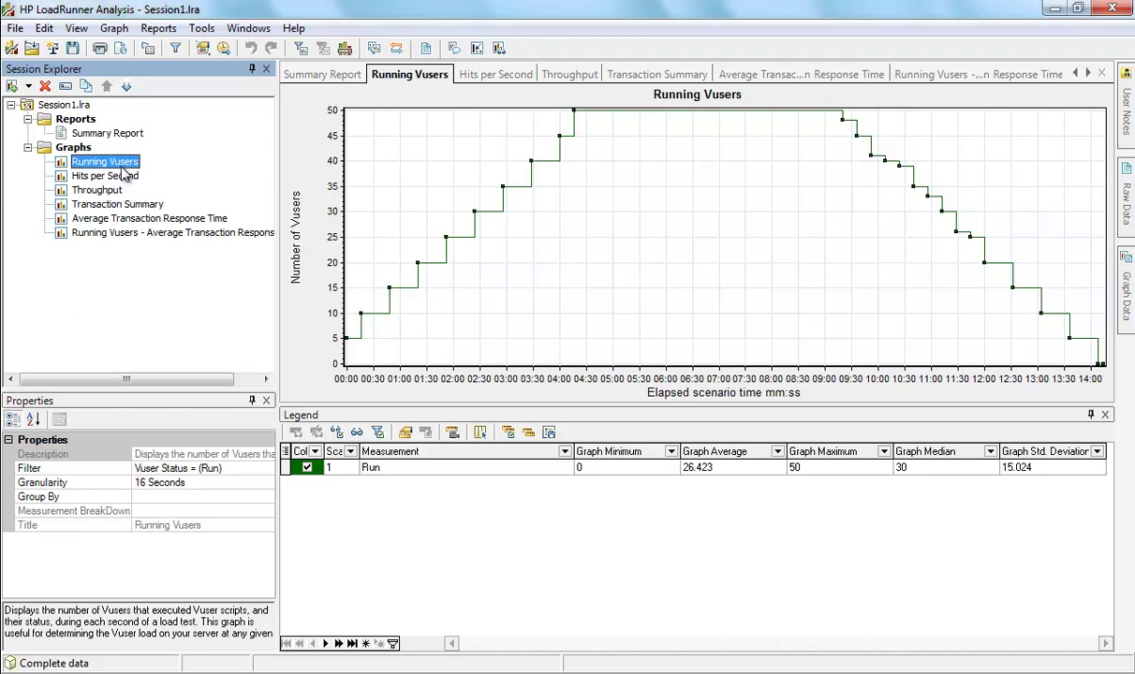
{"action": "left_click", "coordinate": [86, 150]}
{"action": "right_click", "coordinate": [85, 157]}
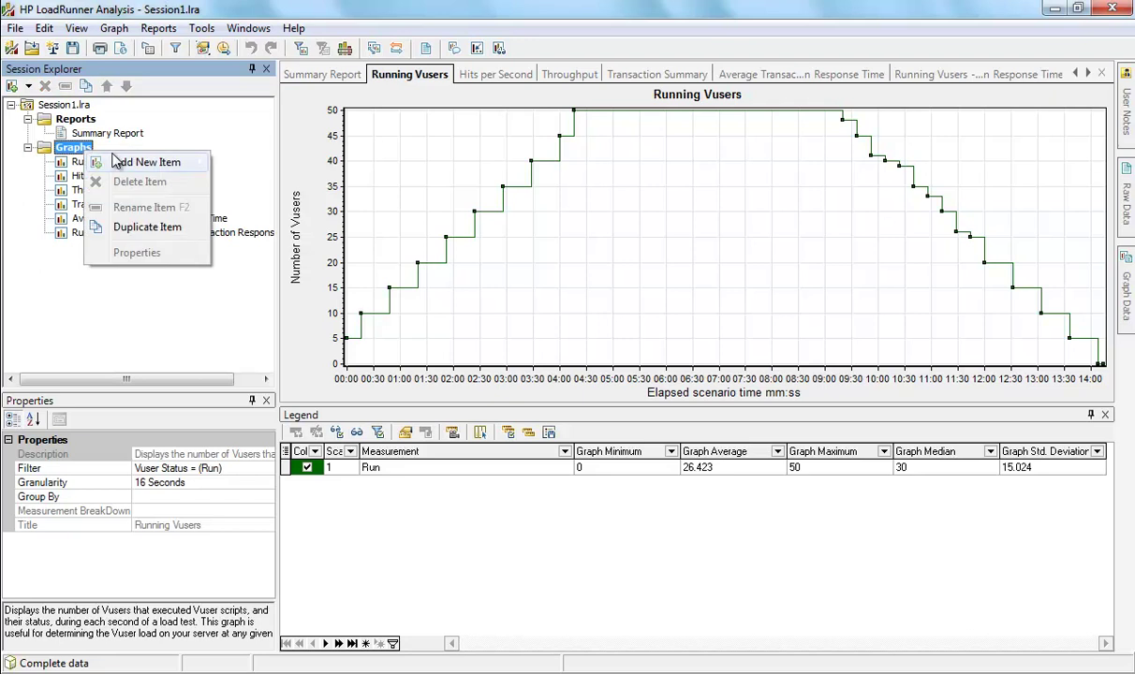
{"action": "mouse_move", "coordinate": [150, 157]}
{"action": "left_click", "coordinate": [257, 171]}
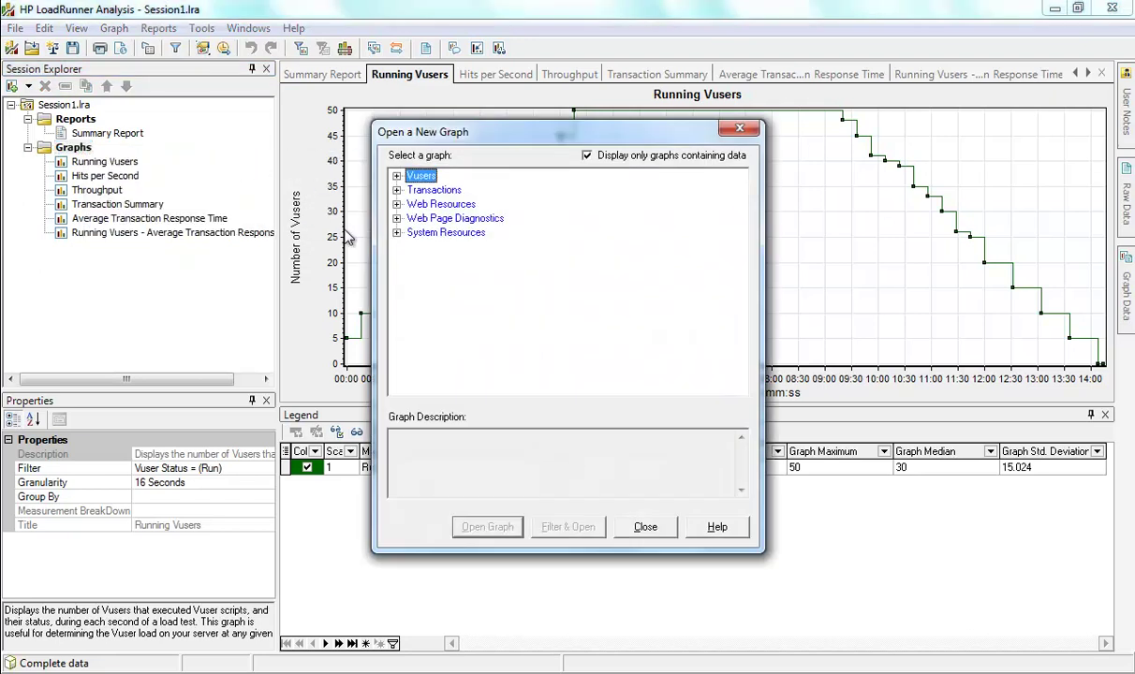
{"action": "left_click", "coordinate": [396, 233]}
{"action": "left_click", "coordinate": [431, 246]}
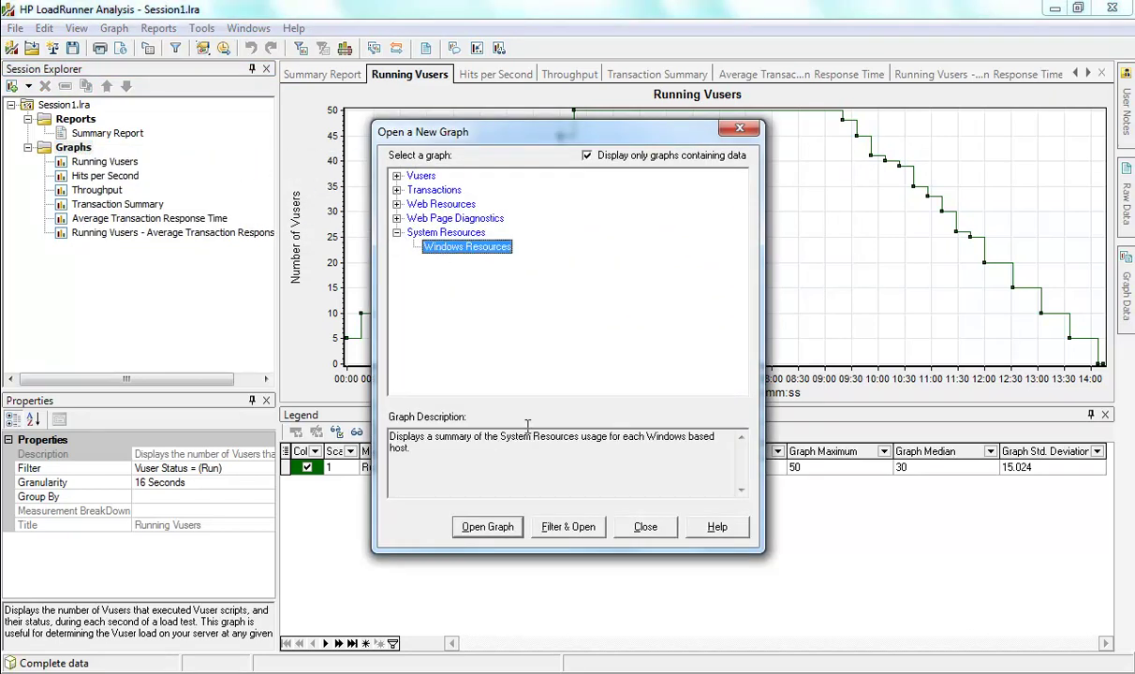
{"action": "left_click", "coordinate": [492, 525]}
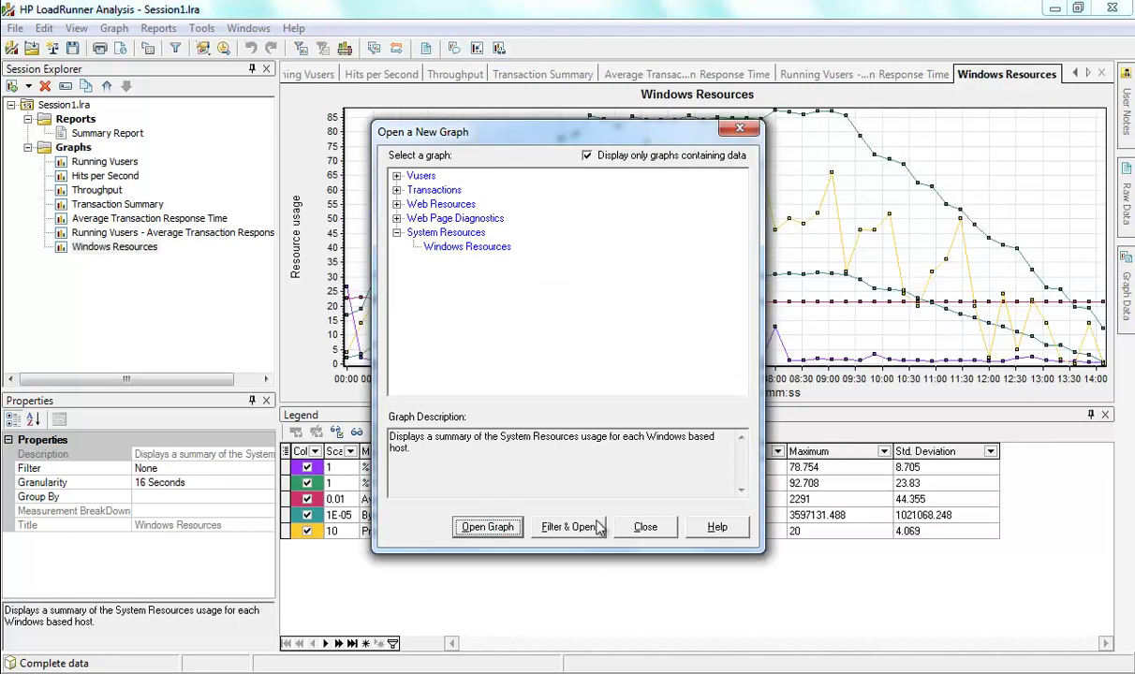
{"action": "left_click", "coordinate": [644, 528]}
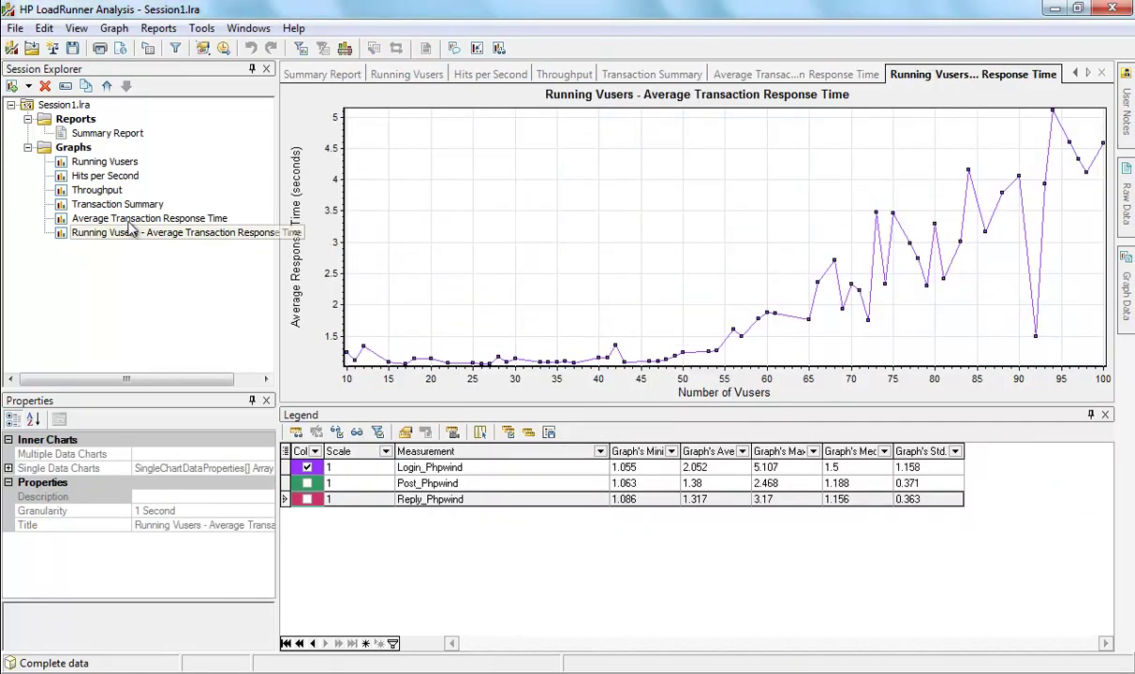
Add the Windows Resources graph from System Resources to the 100-user analysis session.
{"action": "left_click", "coordinate": [84, 150]}
{"action": "right_click", "coordinate": [85, 150]}
{"action": "mouse_move", "coordinate": [140, 158]}
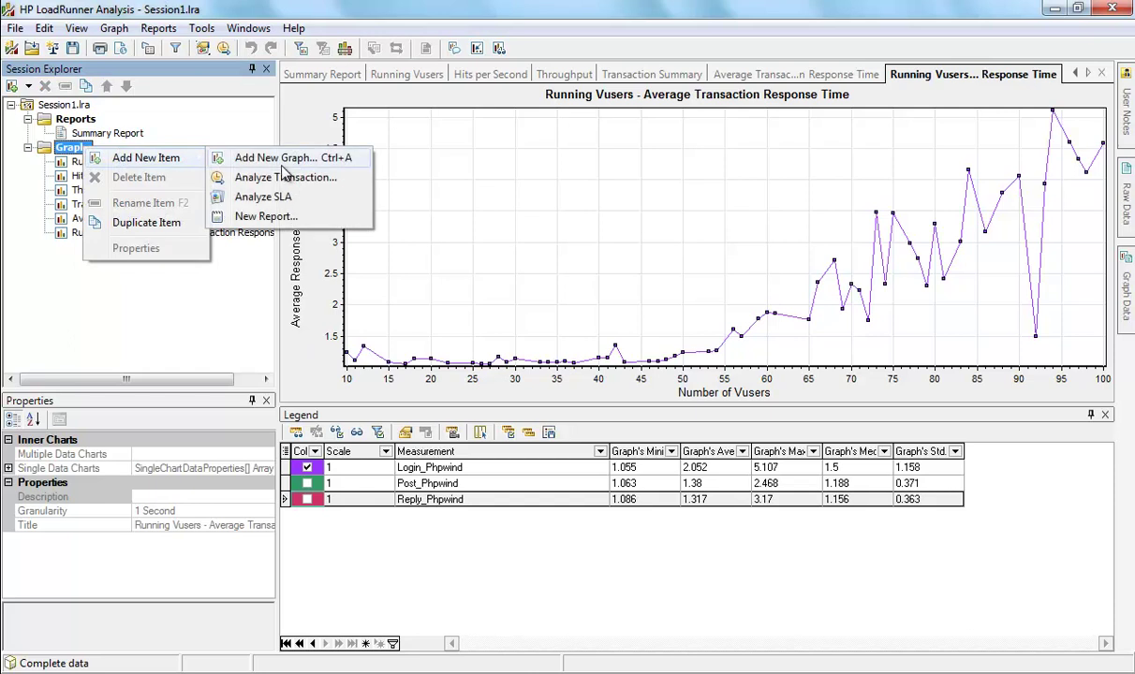
{"action": "left_click", "coordinate": [281, 159]}
{"action": "left_click", "coordinate": [396, 233]}
{"action": "double_click", "coordinate": [459, 246]}
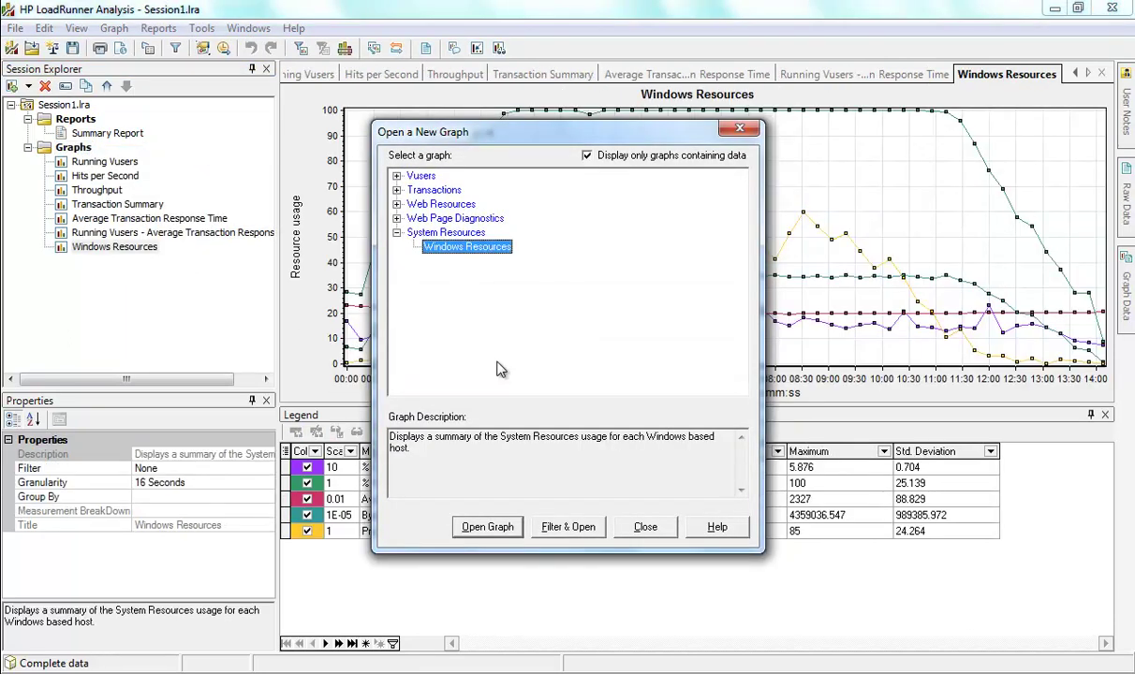
{"action": "left_click", "coordinate": [739, 128]}
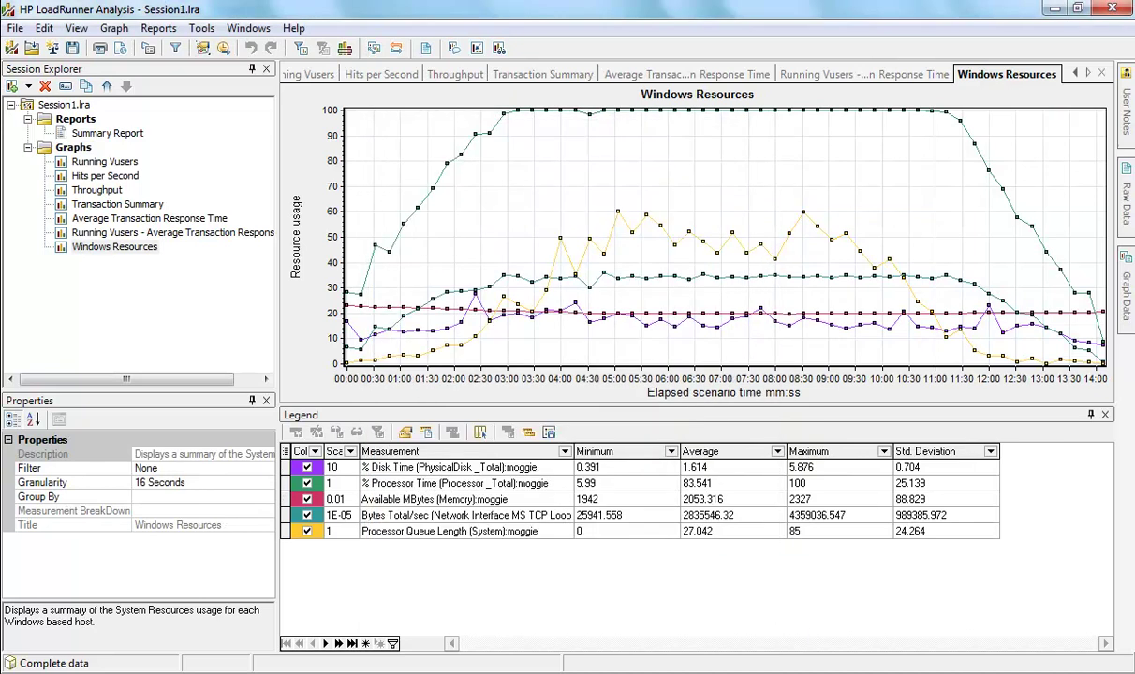
In the 50-user session's Windows Resources graph, hide every measurement except % Processor Time and highlight its curve.
{"action": "left_click", "coordinate": [128, 247]}
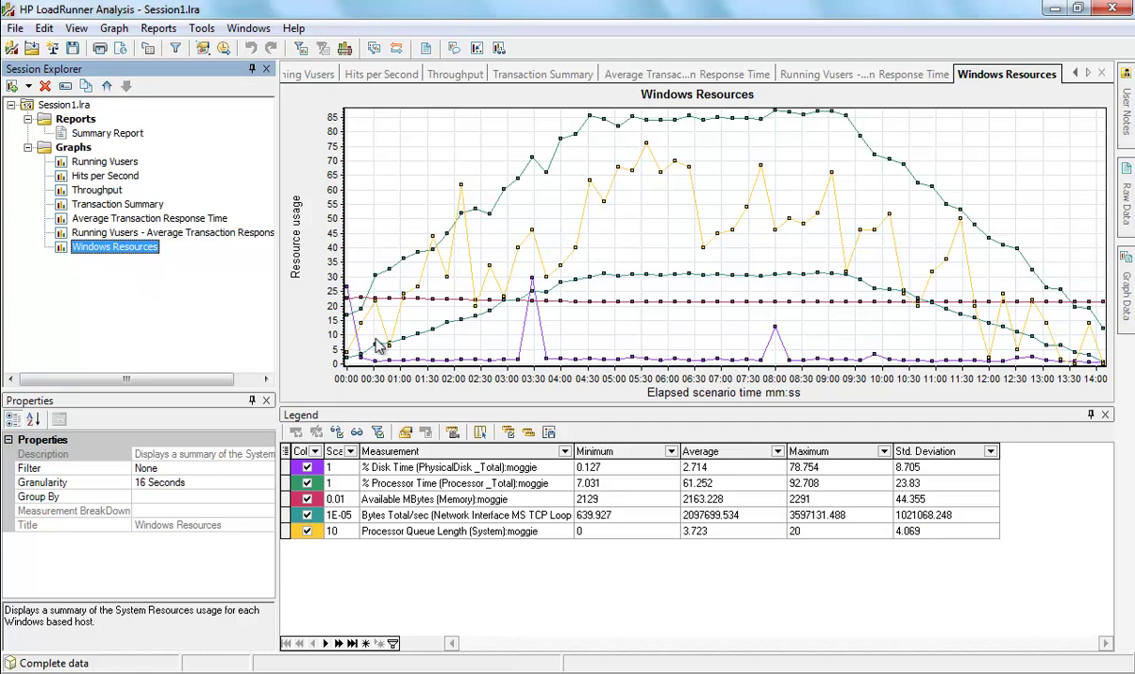
{"action": "left_click", "coordinate": [106, 160]}
{"action": "left_click", "coordinate": [108, 245]}
{"action": "left_click", "coordinate": [307, 468]}
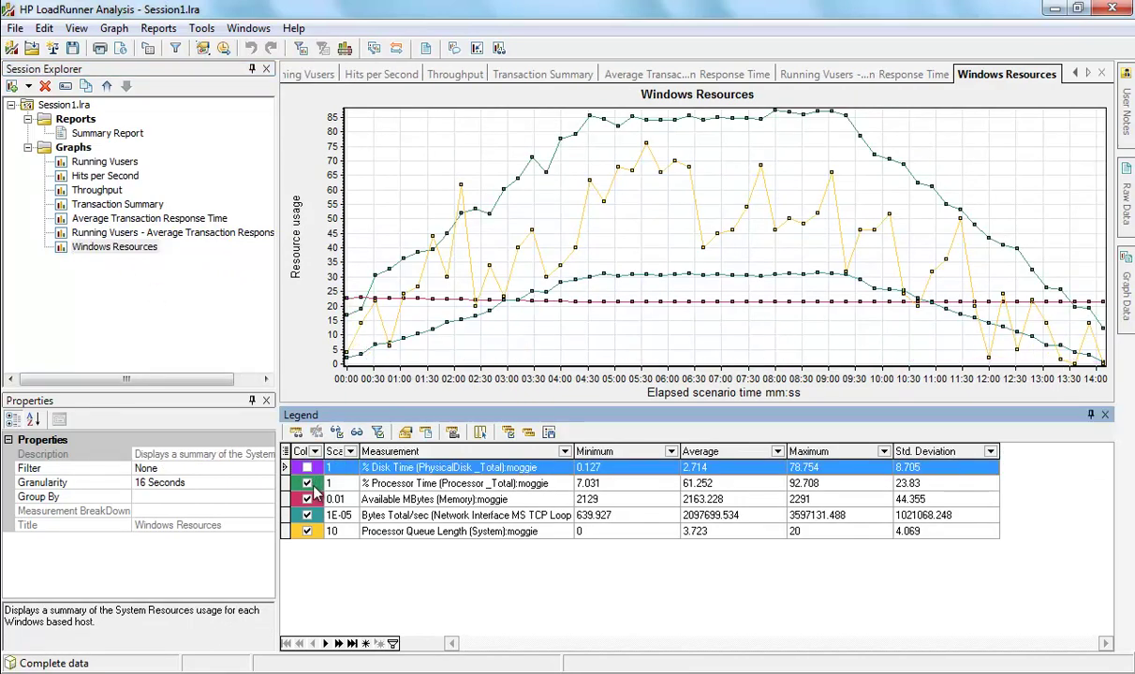
{"action": "left_click", "coordinate": [307, 499]}
{"action": "left_click", "coordinate": [307, 516]}
{"action": "left_click", "coordinate": [307, 531]}
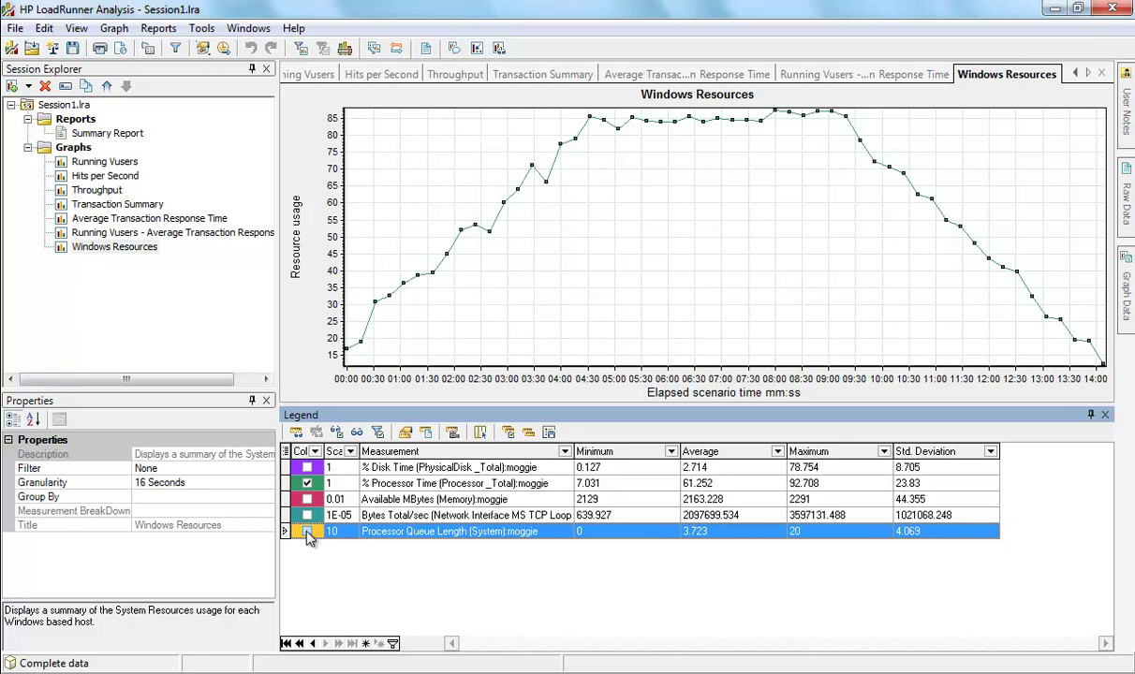
{"action": "left_click", "coordinate": [427, 490]}
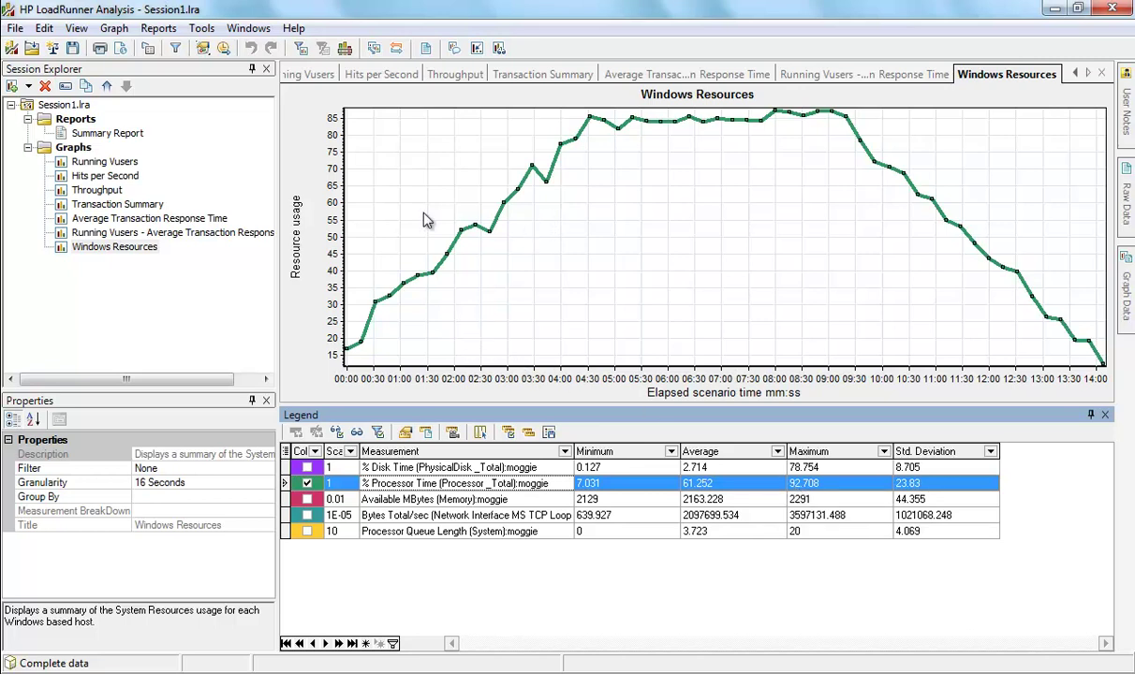
Compare the 50-user session's Running Vusers graph with its Windows Resources graph.
{"action": "left_click", "coordinate": [105, 162]}
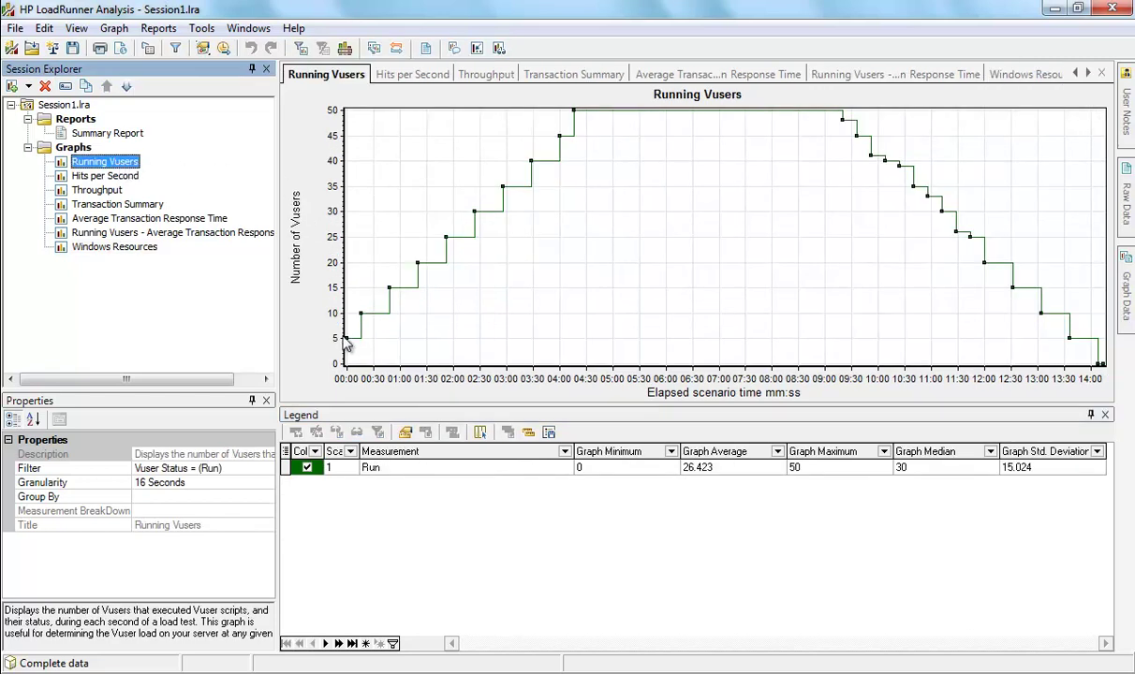
{"action": "left_click", "coordinate": [131, 247]}
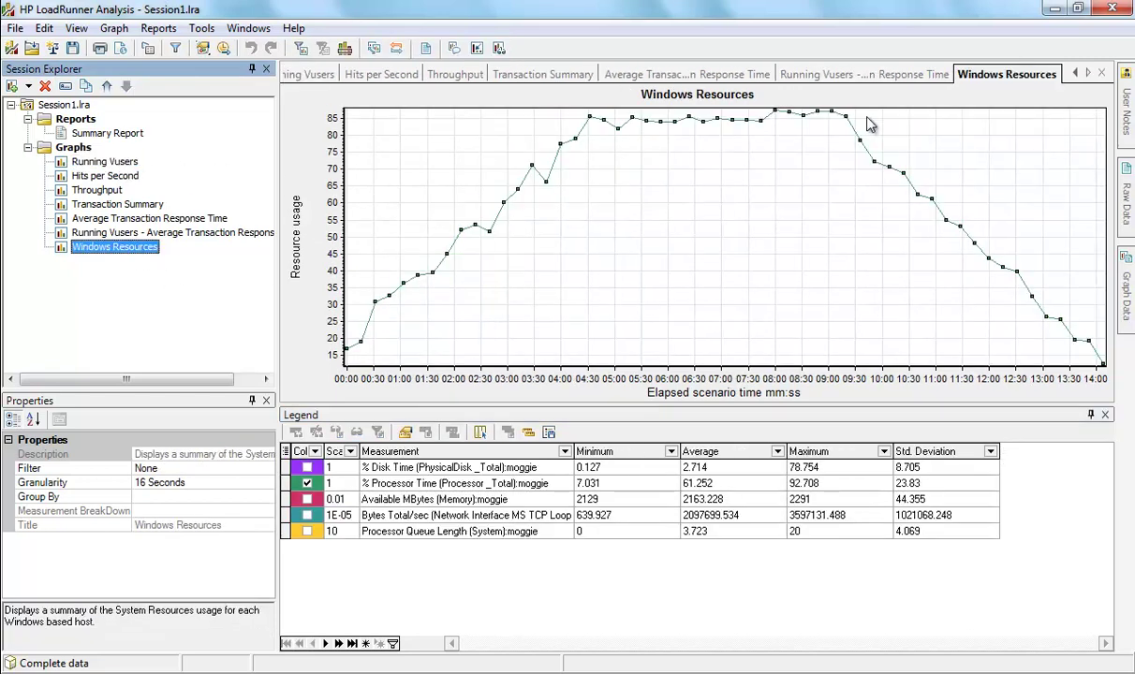
{"action": "left_click", "coordinate": [82, 165]}
{"action": "right_click", "coordinate": [82, 167]}
{"action": "mouse_move", "coordinate": [136, 175]}
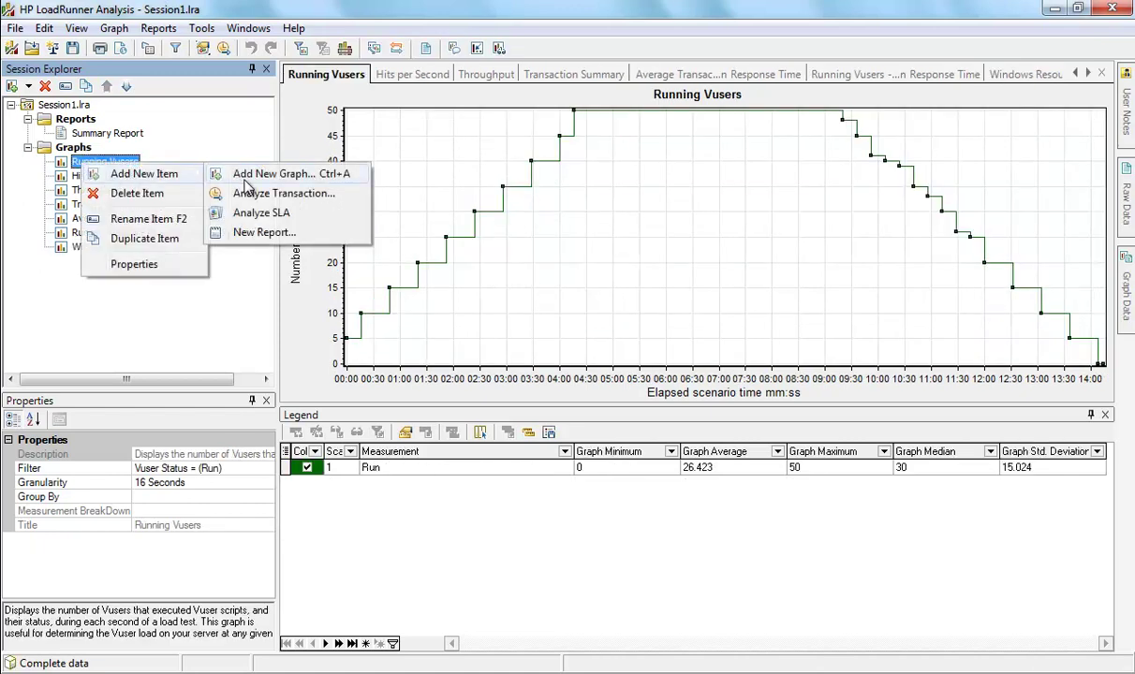
{"action": "left_click", "coordinate": [239, 175]}
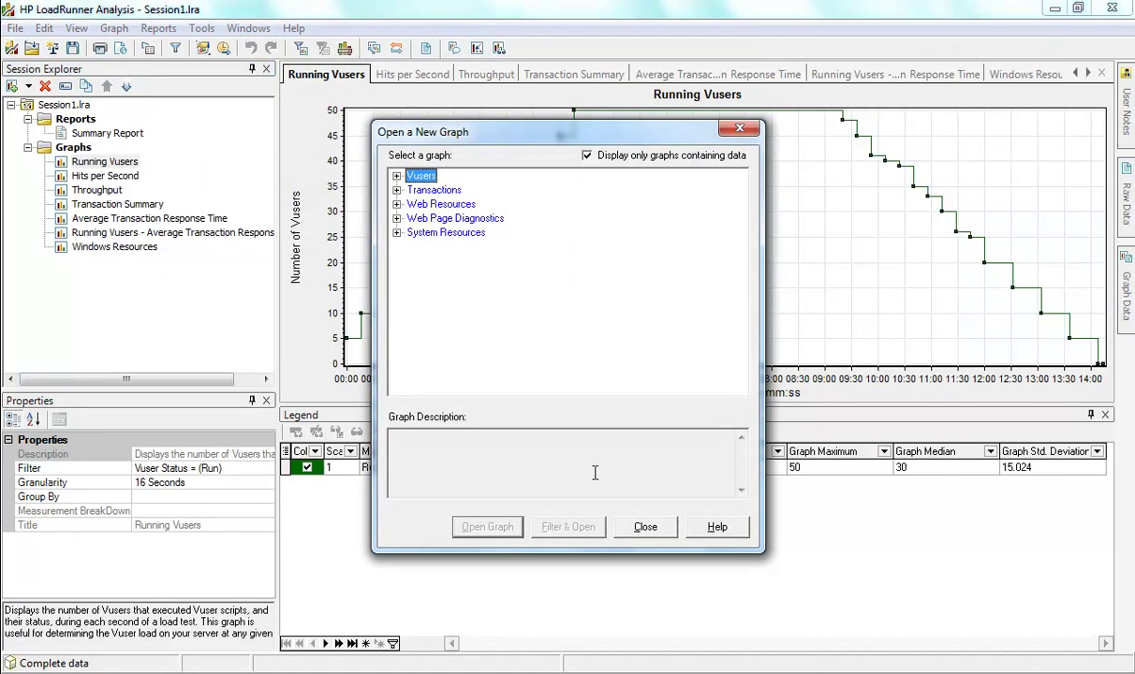
{"action": "left_click", "coordinate": [642, 526]}
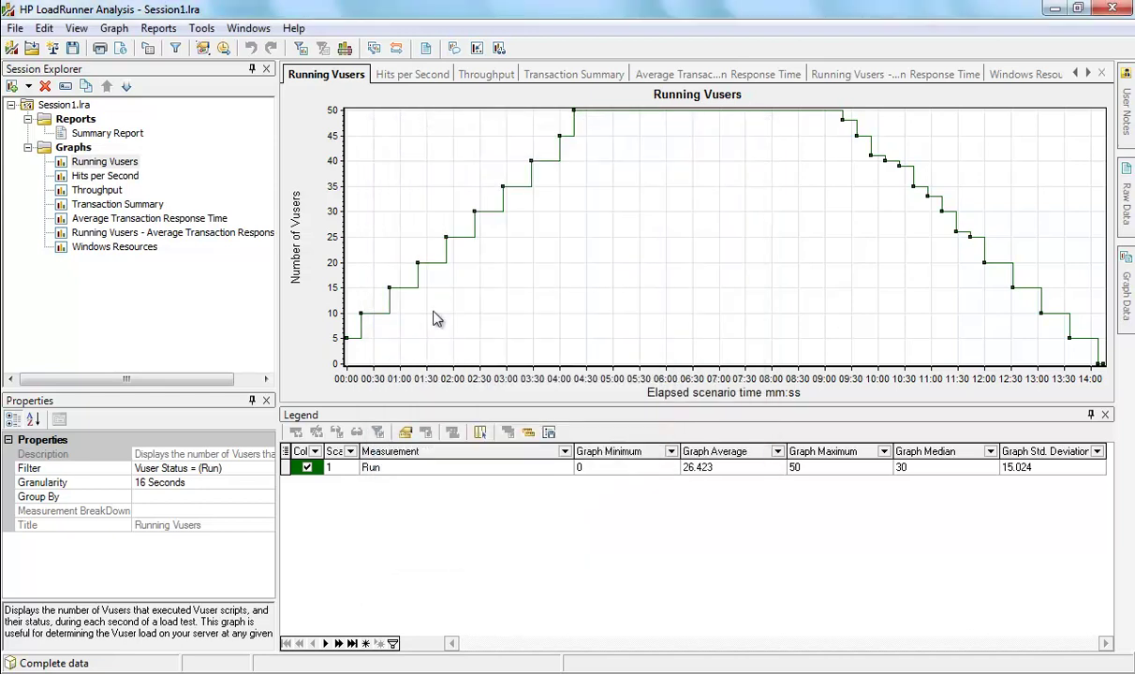
Merge the 50-user session's Running Vusers graph with Windows Resources using the Overlay type.
{"action": "left_click", "coordinate": [105, 161]}
{"action": "left_click", "coordinate": [390, 174]}
{"action": "right_click", "coordinate": [389, 174]}
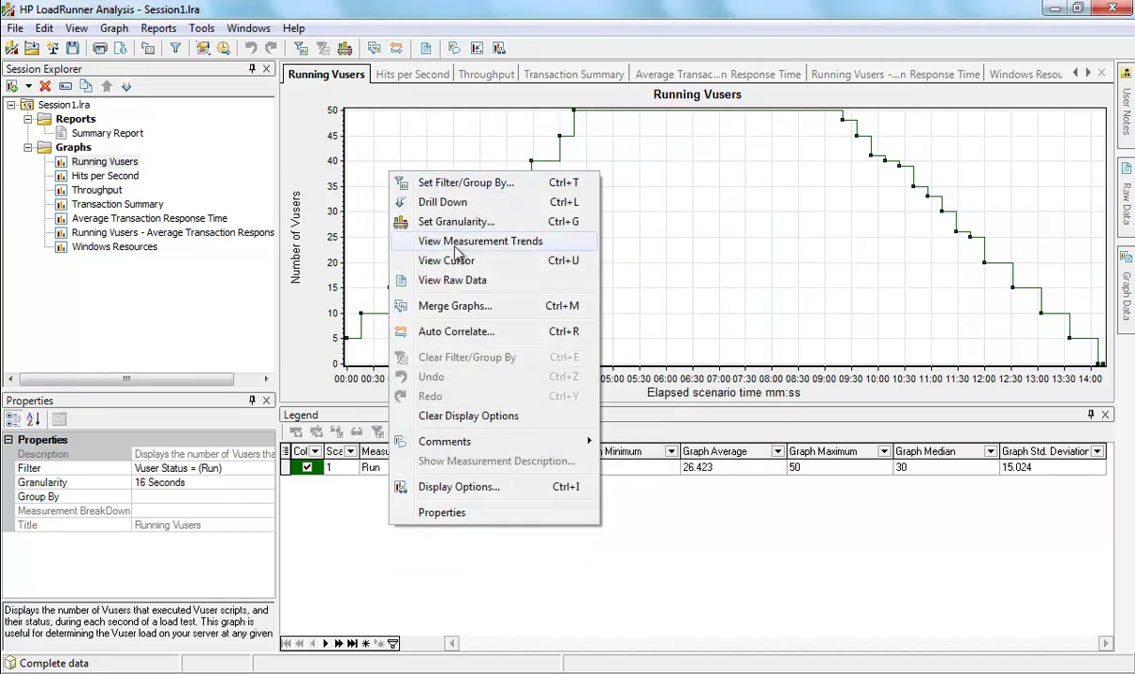
{"action": "left_click", "coordinate": [436, 303]}
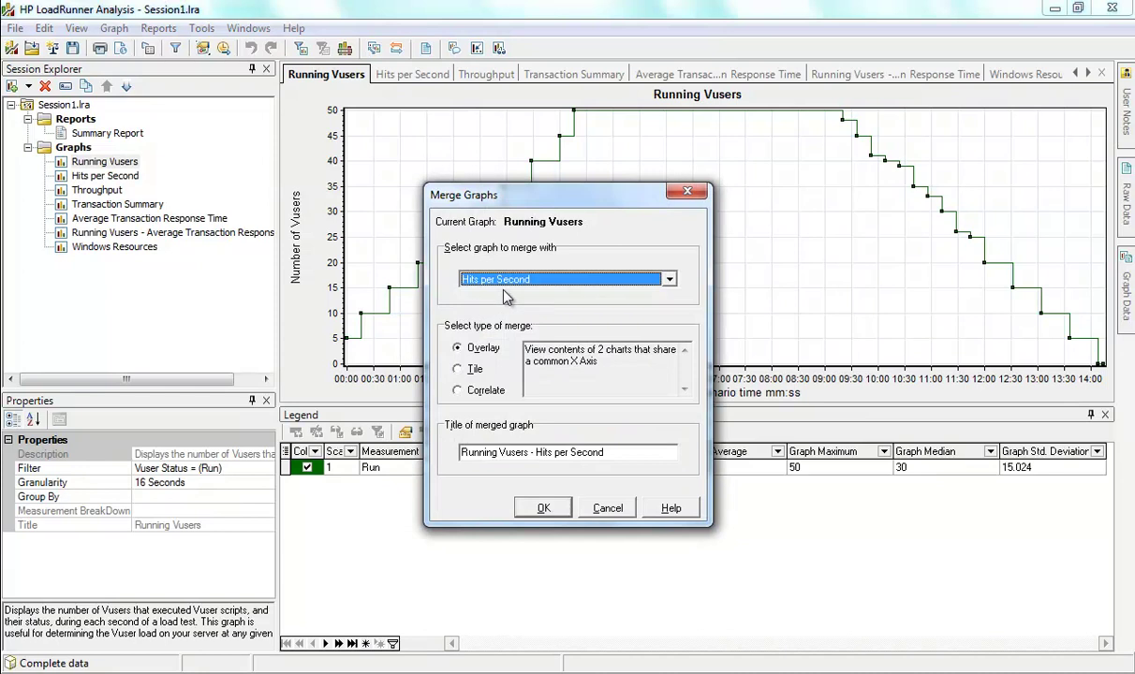
{"action": "left_click", "coordinate": [503, 281]}
{"action": "left_click", "coordinate": [483, 330]}
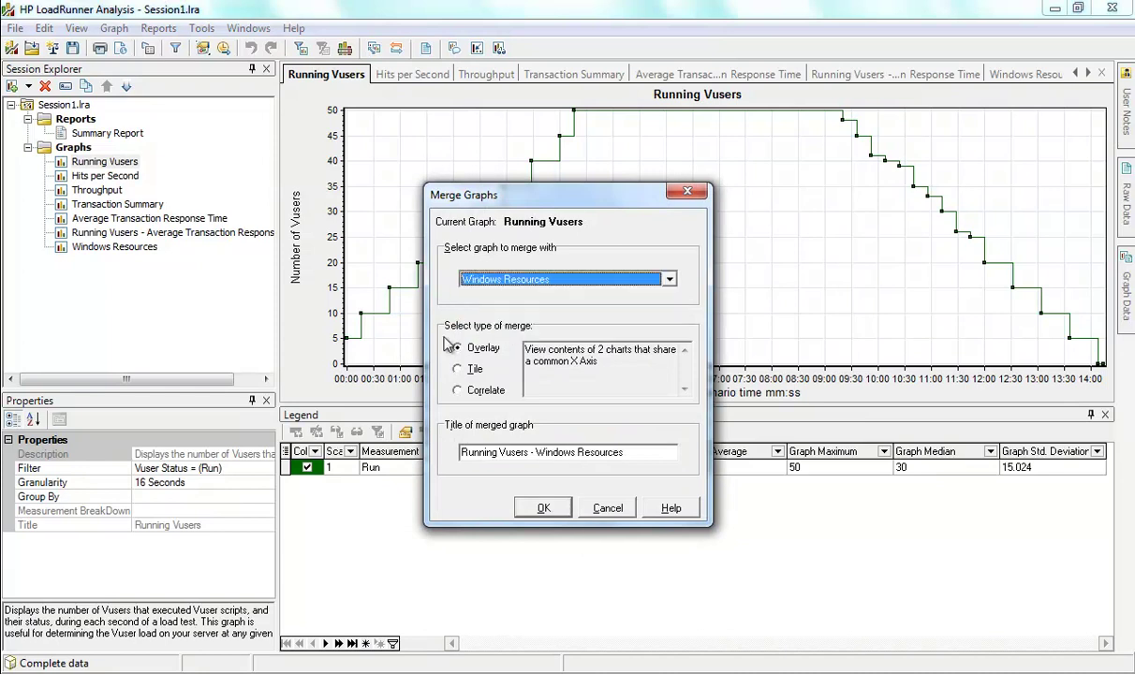
{"action": "left_click", "coordinate": [541, 508]}
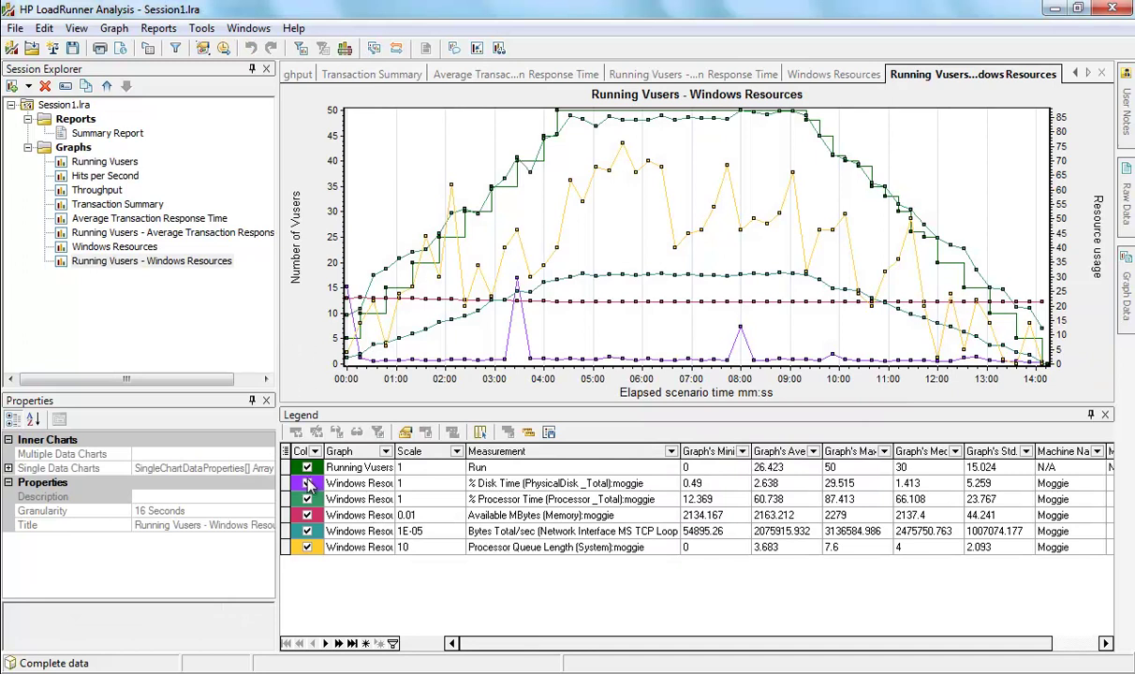
In the 50-user merged graph, hide % Disk Time, Available MBytes, Bytes Total/sec and Processor Queue Length.
{"action": "left_click", "coordinate": [307, 483]}
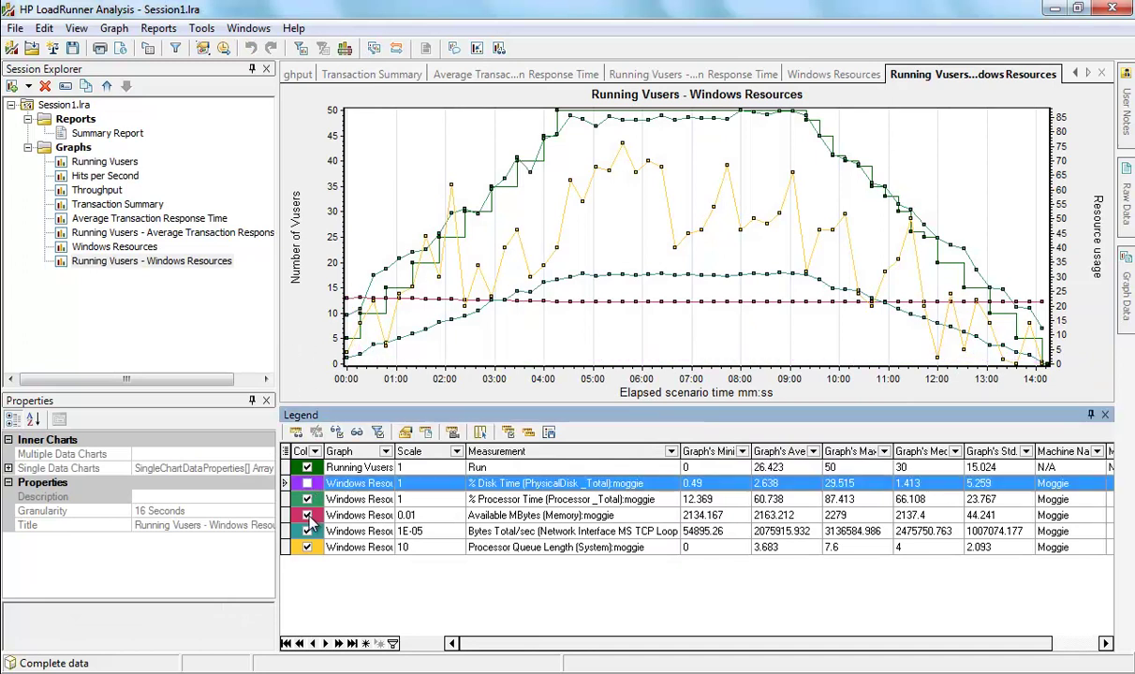
{"action": "left_click", "coordinate": [307, 515]}
{"action": "left_click", "coordinate": [307, 531]}
{"action": "left_click", "coordinate": [307, 547]}
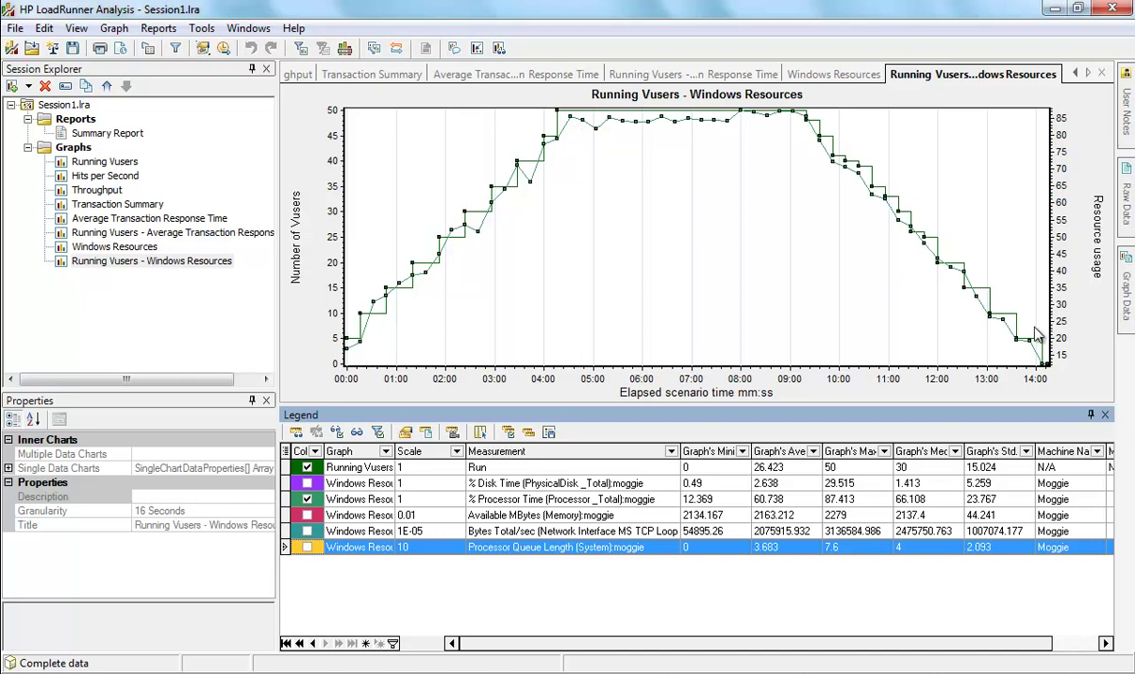
Examine the average disk, memory, network, queue length and processor values in the 50-user merged graph's legend, highlighting the % Processor Time curve.
{"action": "left_click", "coordinate": [728, 499]}
{"action": "key", "text": "Up"}
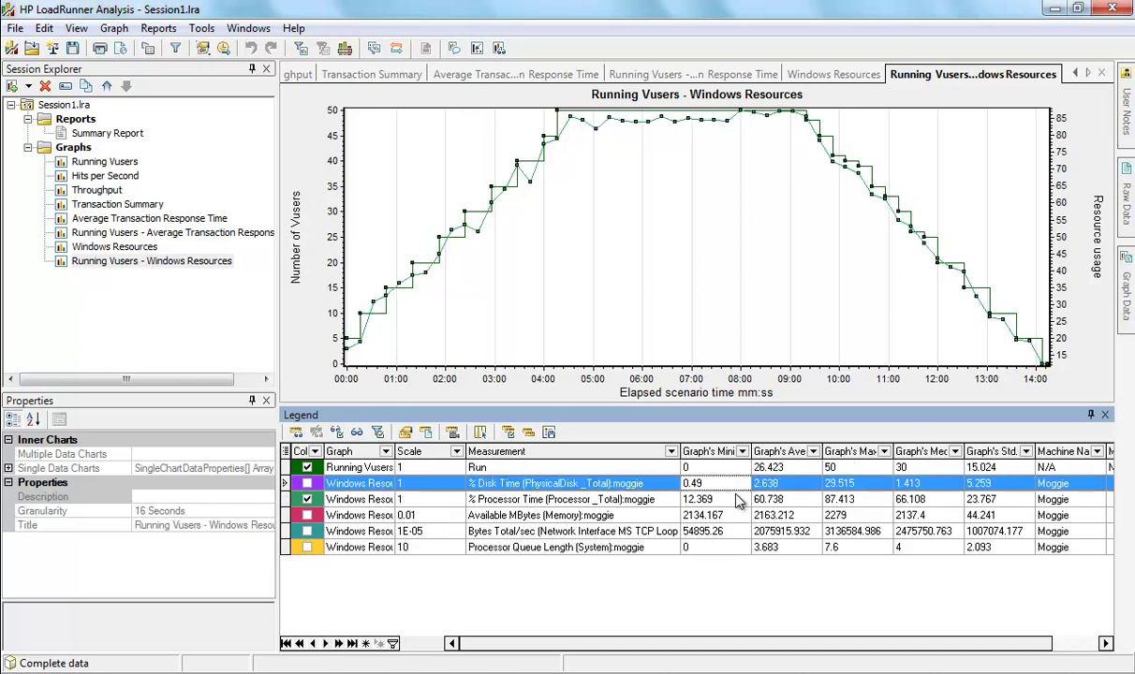
{"action": "left_click", "coordinate": [770, 488]}
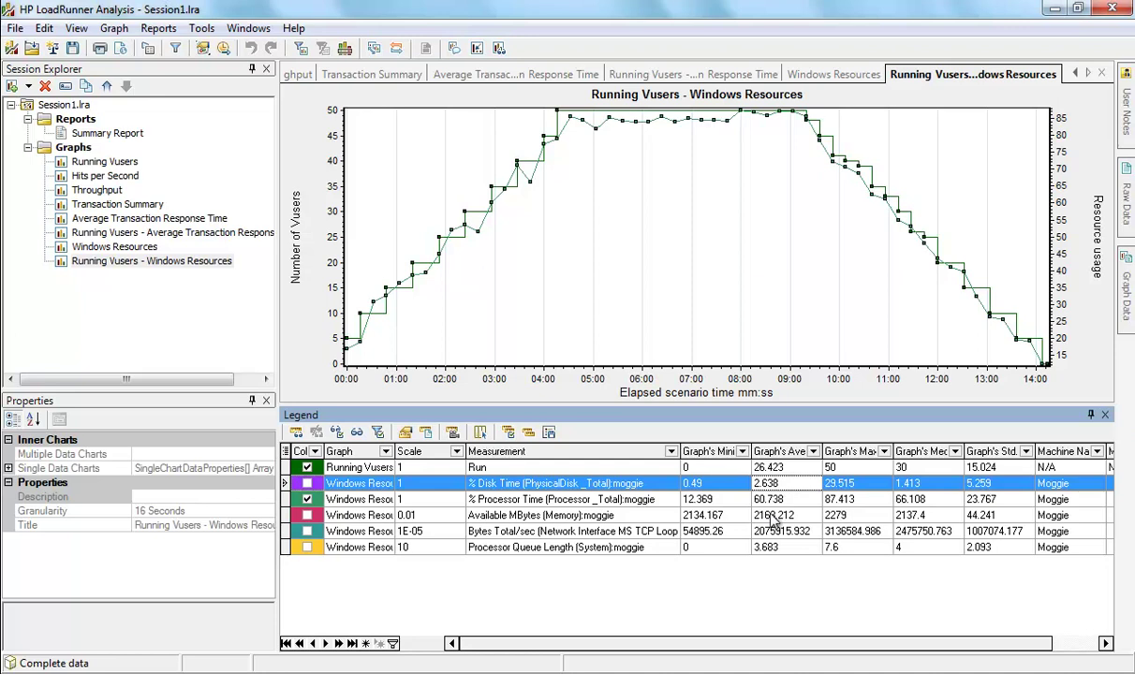
{"action": "left_click", "coordinate": [772, 516]}
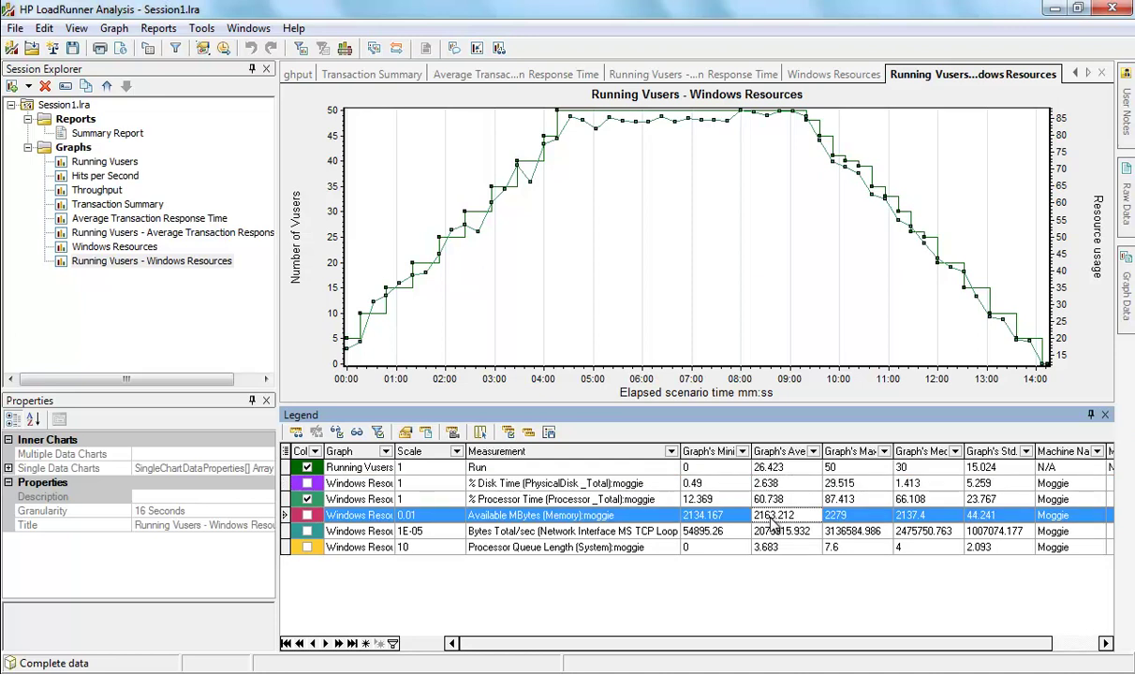
{"action": "left_click", "coordinate": [773, 531]}
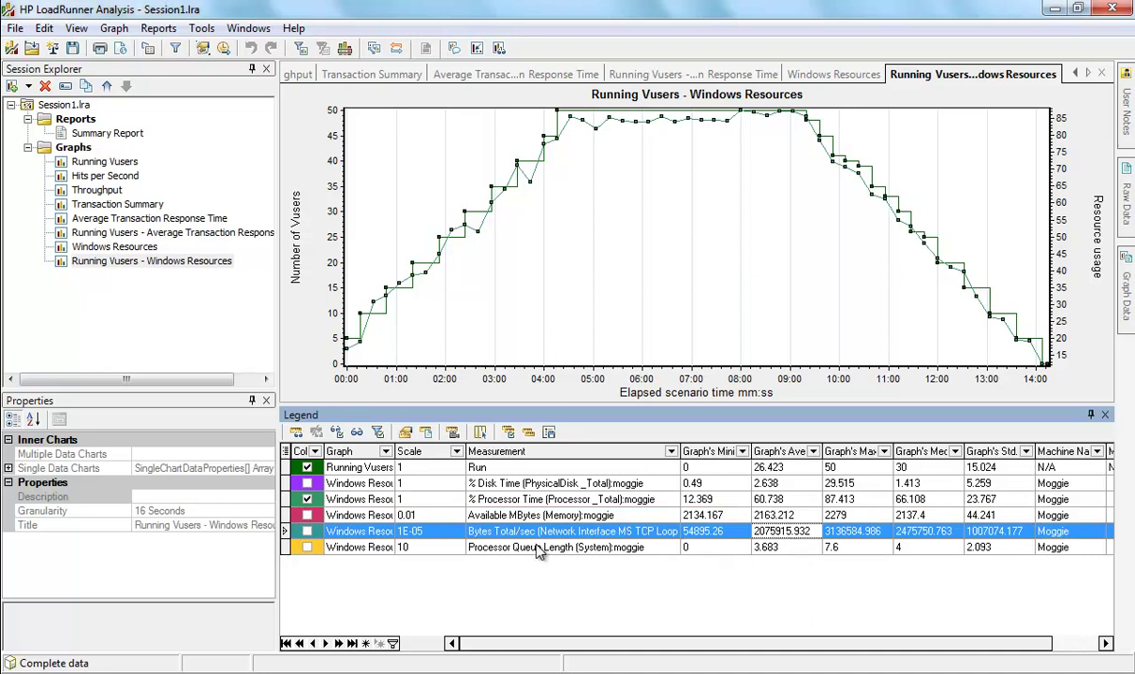
{"action": "left_click", "coordinate": [766, 550]}
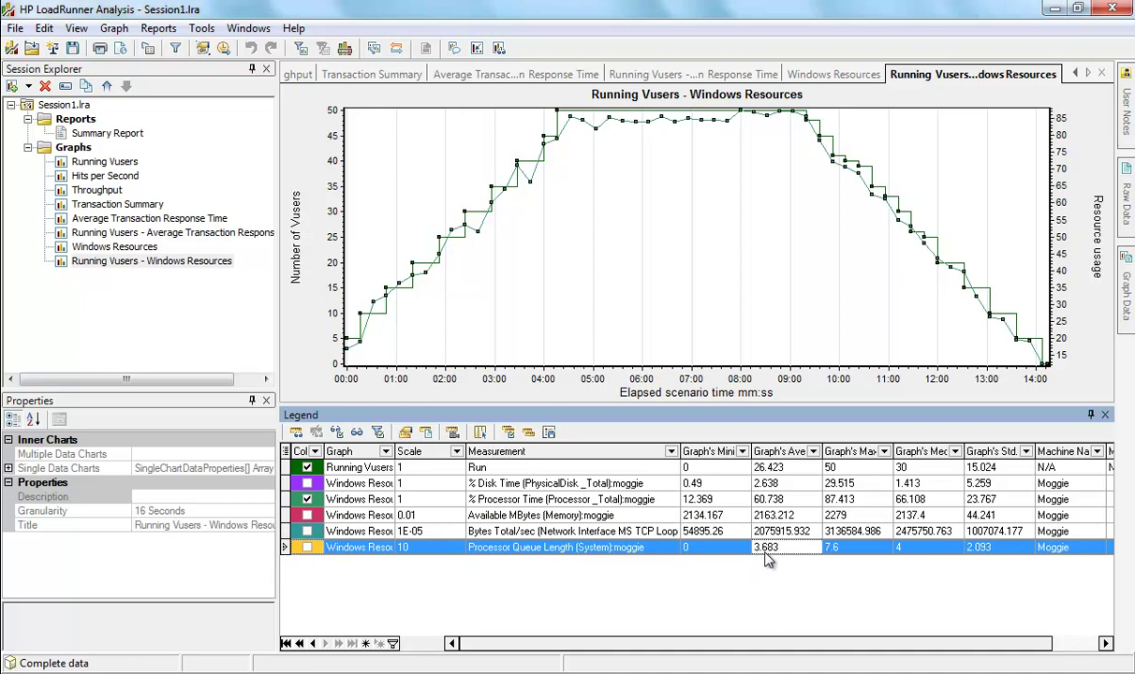
{"action": "left_click", "coordinate": [773, 502]}
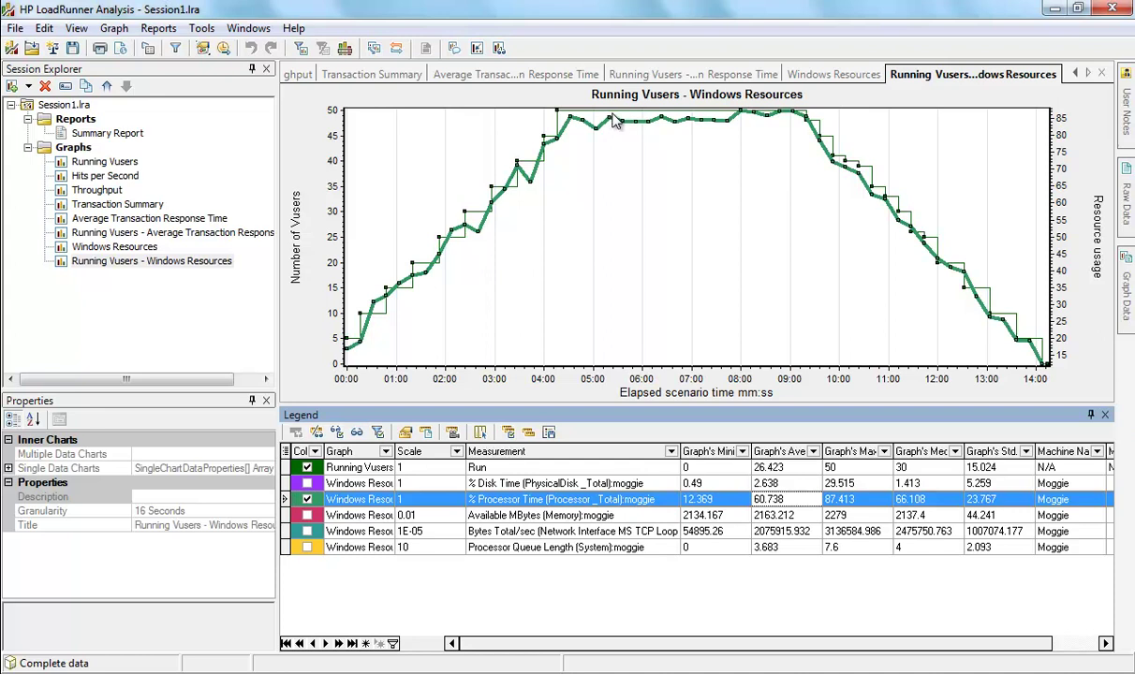
Switch to the 100-user analysis session and open its Running Vusers graph.
{"action": "key", "text": "Delete"}
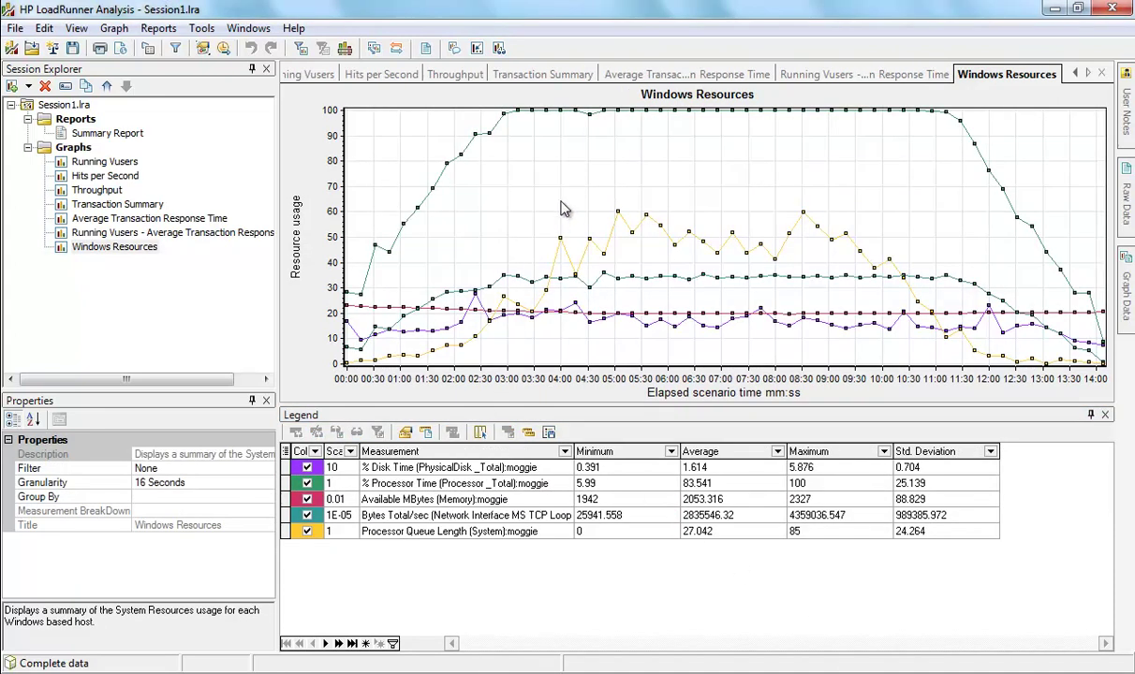
{"action": "left_click", "coordinate": [75, 148]}
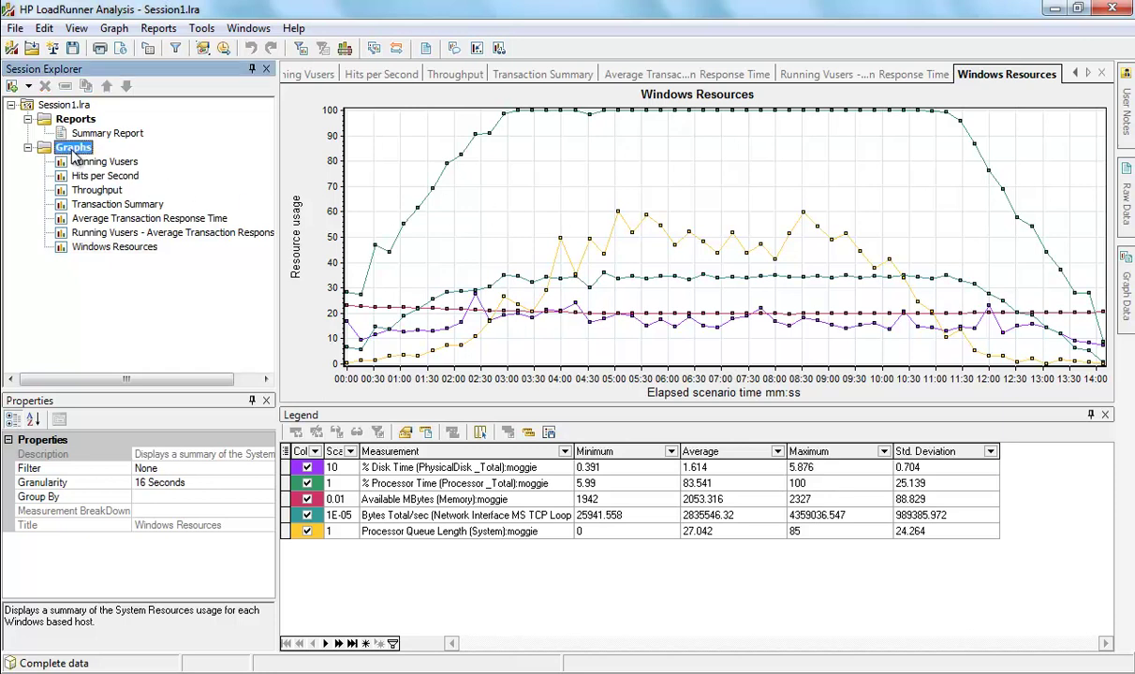
{"action": "left_click", "coordinate": [91, 163]}
{"action": "left_click", "coordinate": [111, 247]}
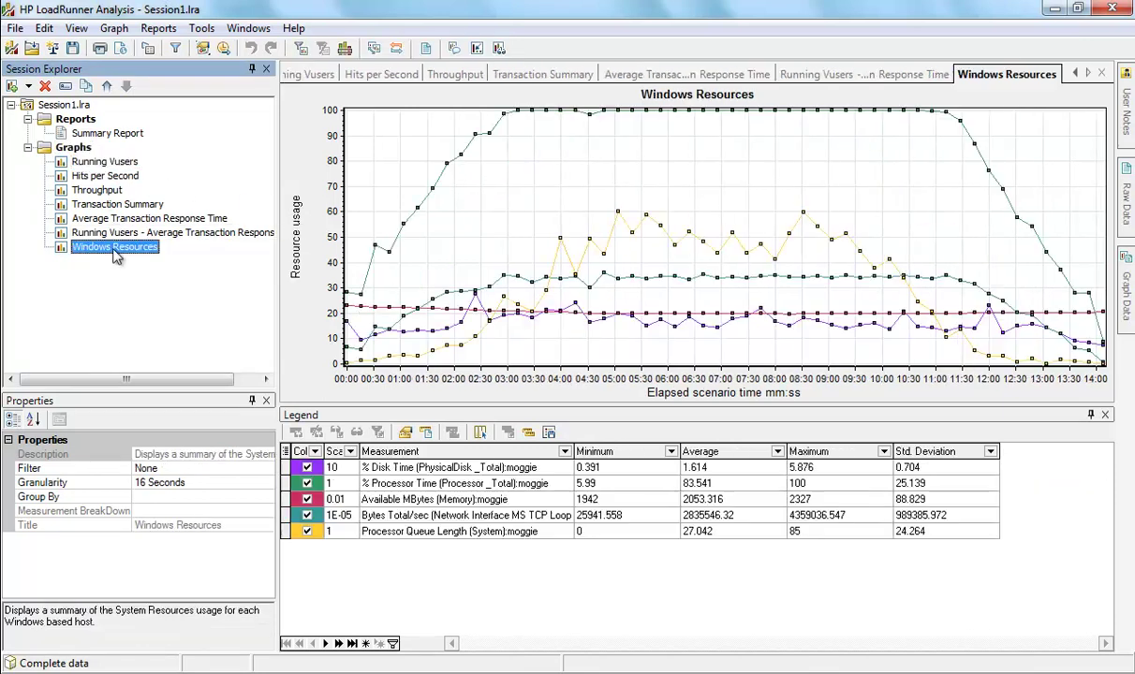
{"action": "left_click", "coordinate": [98, 161]}
{"action": "right_click", "coordinate": [384, 170]}
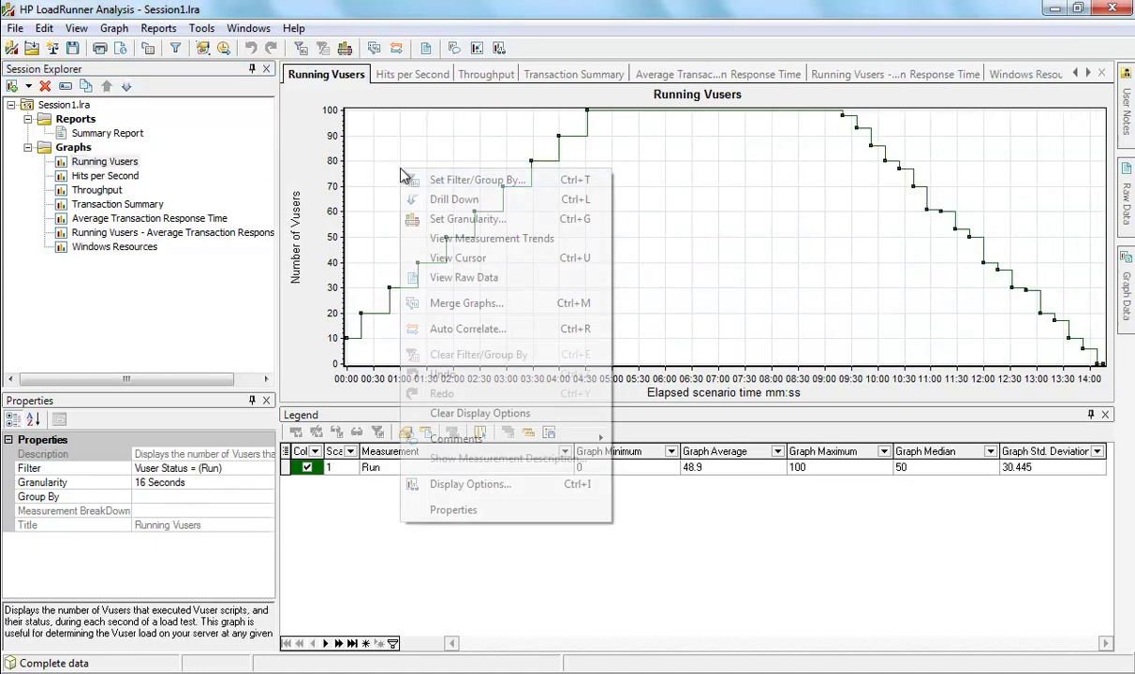
{"action": "left_click", "coordinate": [458, 305]}
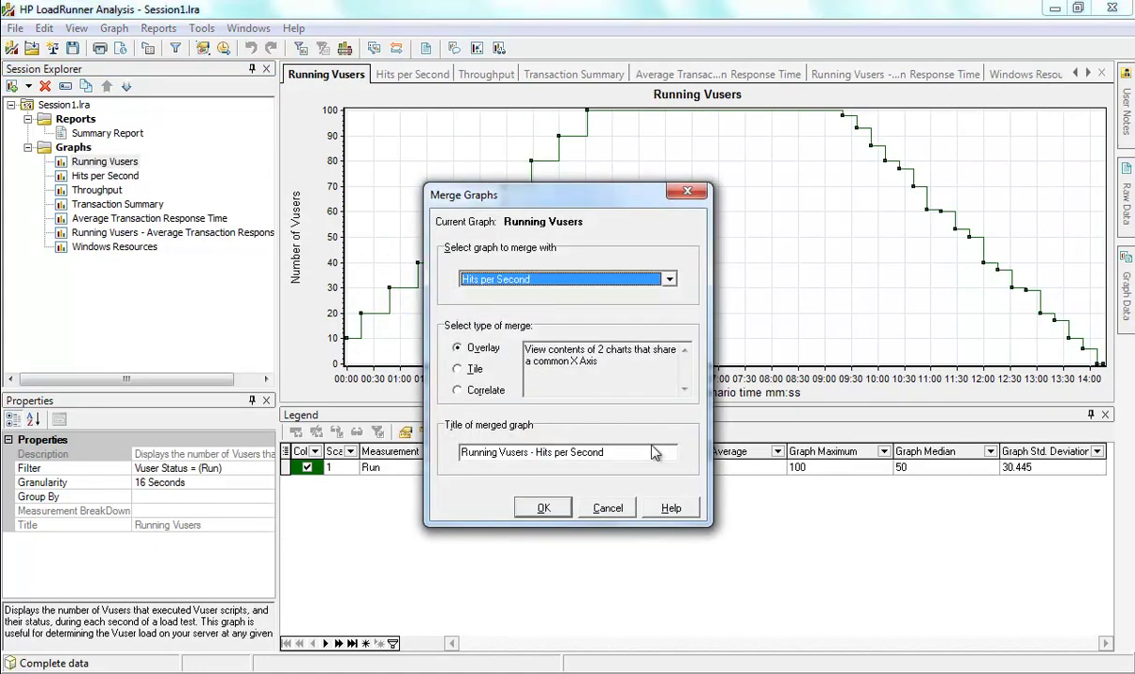
{"action": "left_click", "coordinate": [606, 508]}
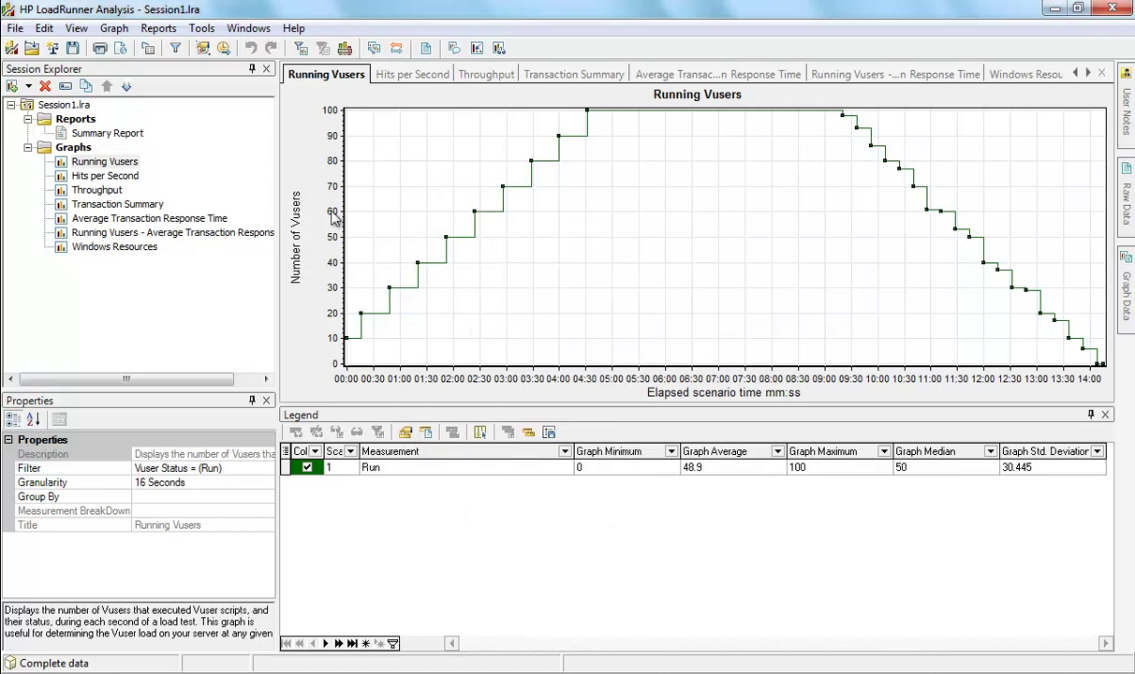
Merge the 100-user session's Running Vusers graph with Windows Resources using the Overlay type.
{"action": "right_click", "coordinate": [356, 196]}
{"action": "left_click", "coordinate": [440, 325]}
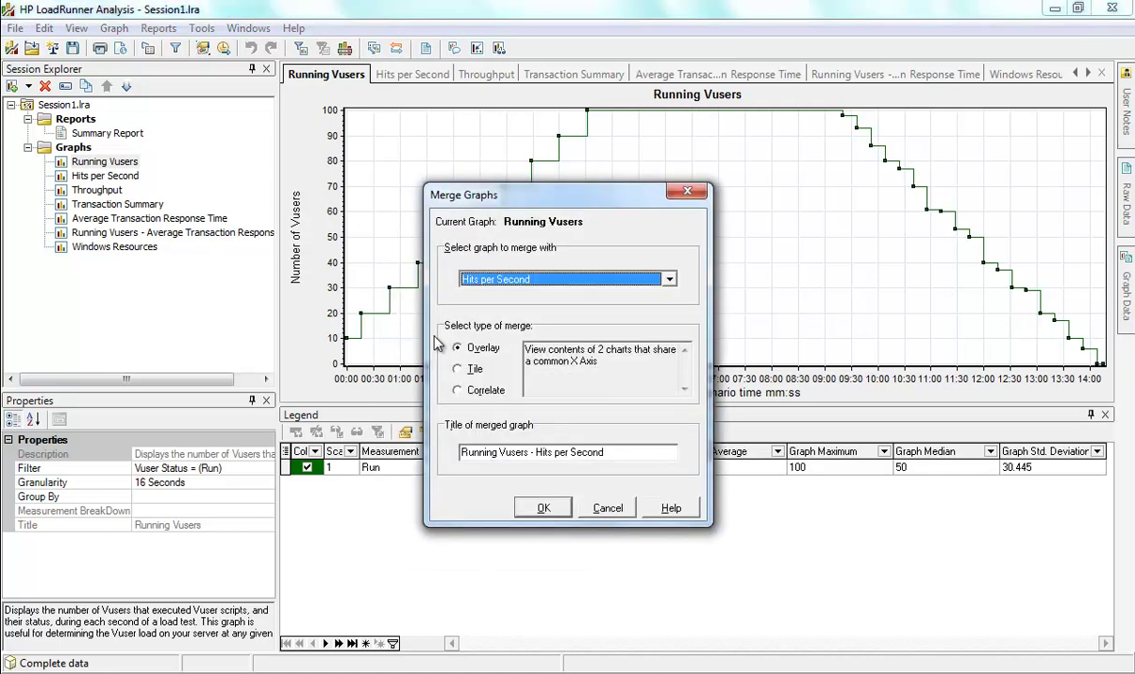
{"action": "left_click", "coordinate": [529, 280]}
{"action": "left_click", "coordinate": [529, 280]}
{"action": "left_click", "coordinate": [481, 348]}
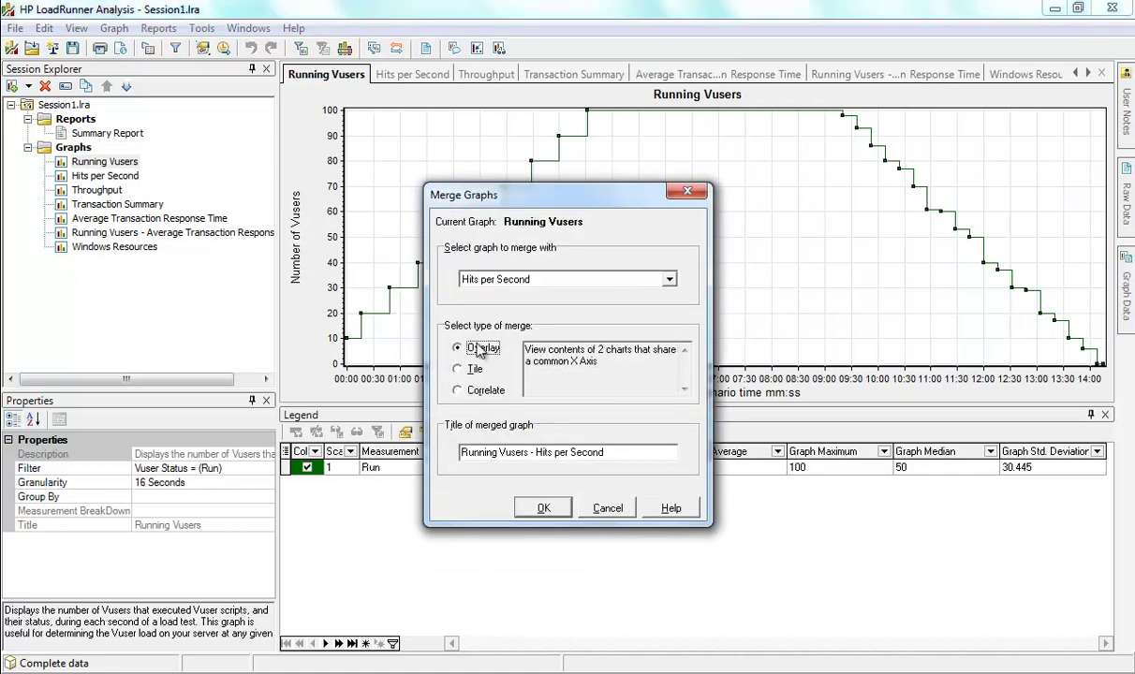
{"action": "left_click", "coordinate": [541, 281]}
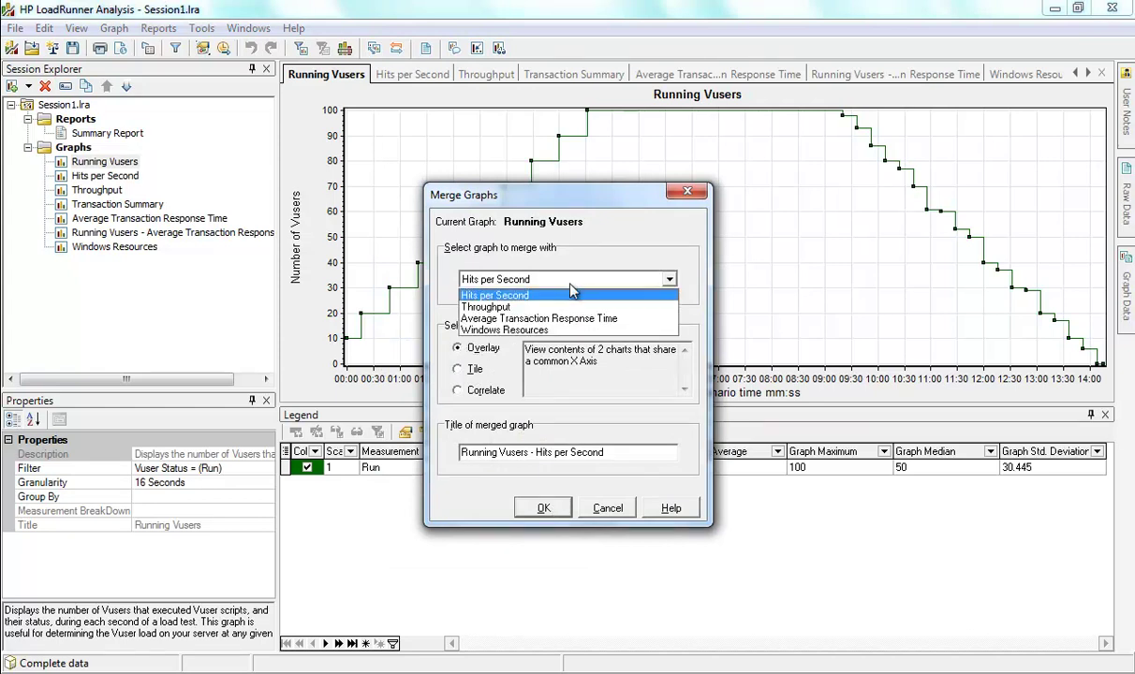
{"action": "left_click", "coordinate": [548, 345]}
{"action": "left_click", "coordinate": [518, 281]}
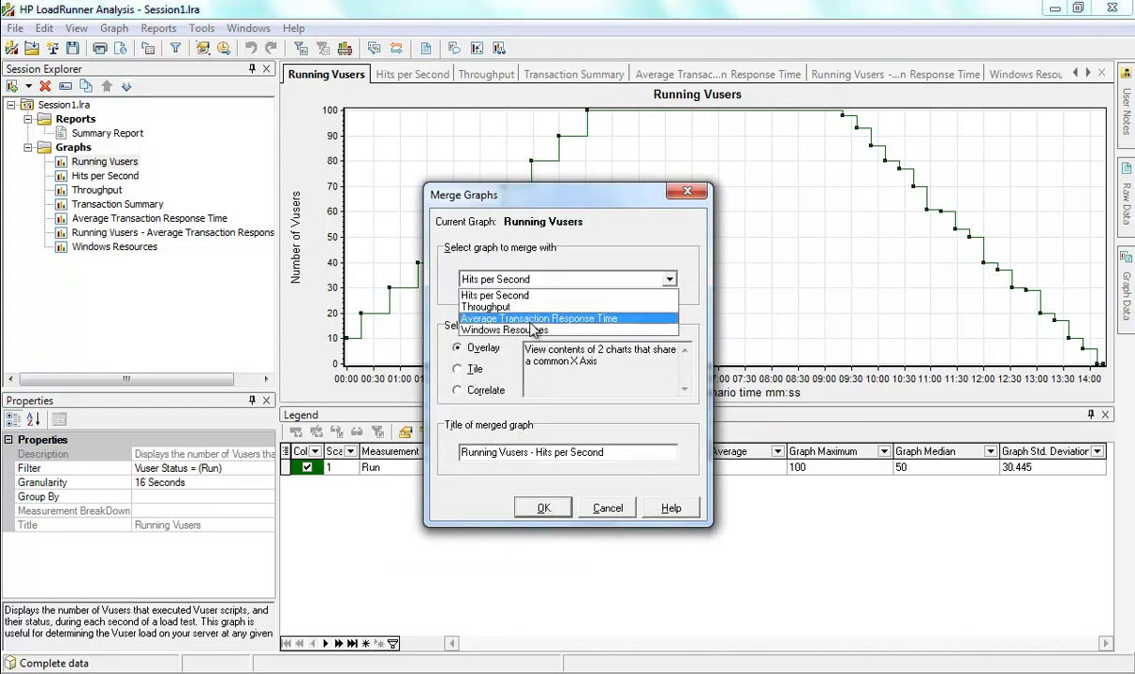
{"action": "left_click", "coordinate": [531, 331]}
{"action": "left_click", "coordinate": [541, 507]}
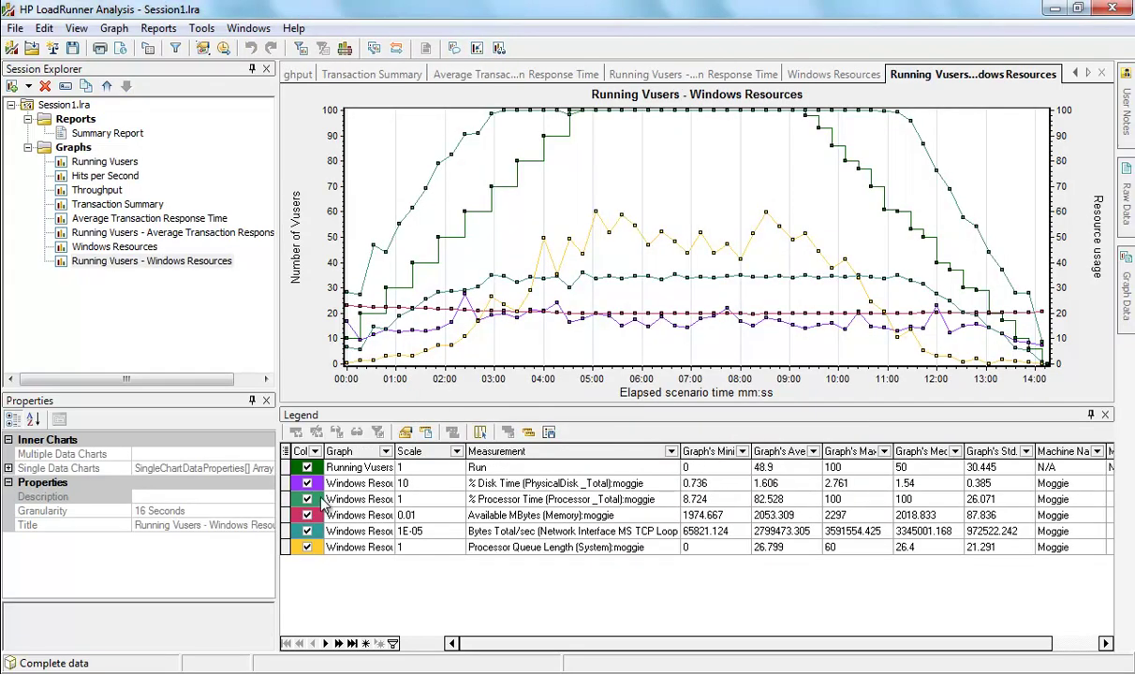
In the 100-user merged graph, hide all Windows measurements except % Processor Time, and highlight its curve followed by the Running Vusers curve.
{"action": "left_click", "coordinate": [307, 483]}
{"action": "left_click", "coordinate": [307, 515]}
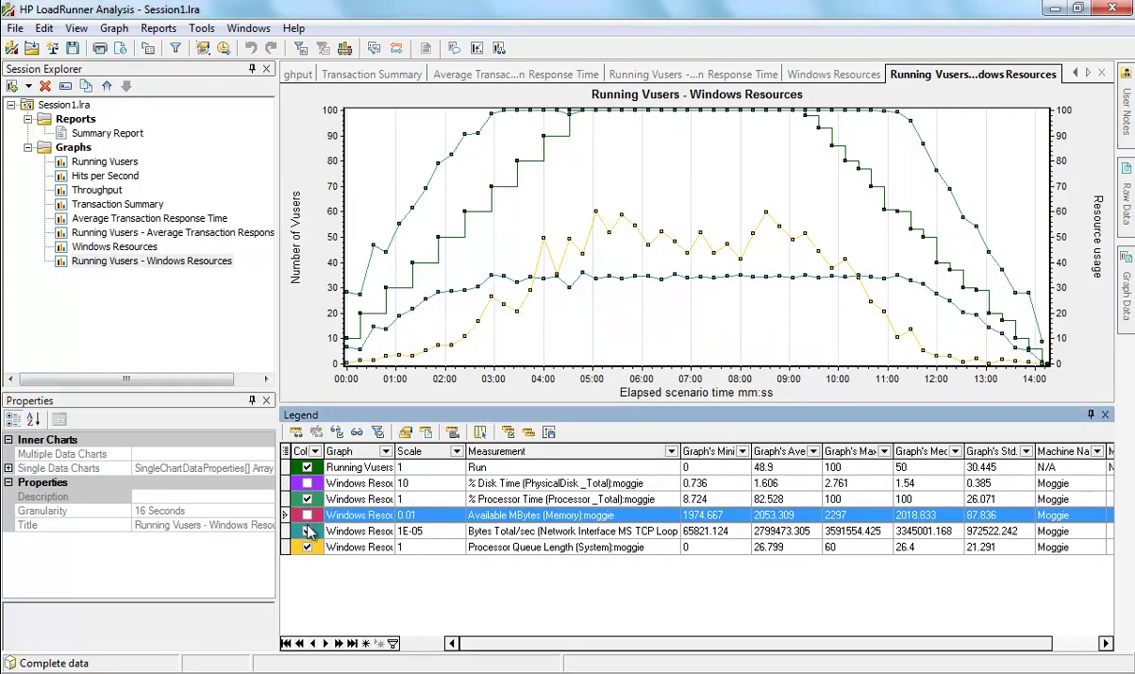
{"action": "left_click", "coordinate": [307, 531]}
{"action": "left_click", "coordinate": [307, 547]}
{"action": "left_click", "coordinate": [355, 501]}
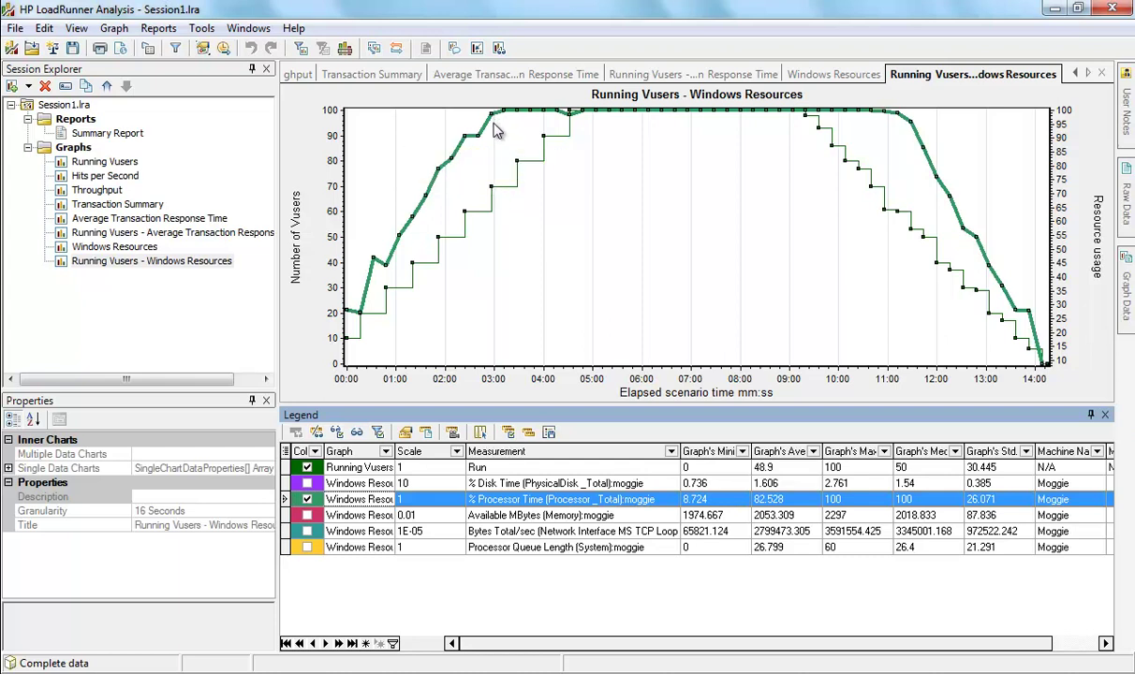
{"action": "left_click", "coordinate": [496, 188]}
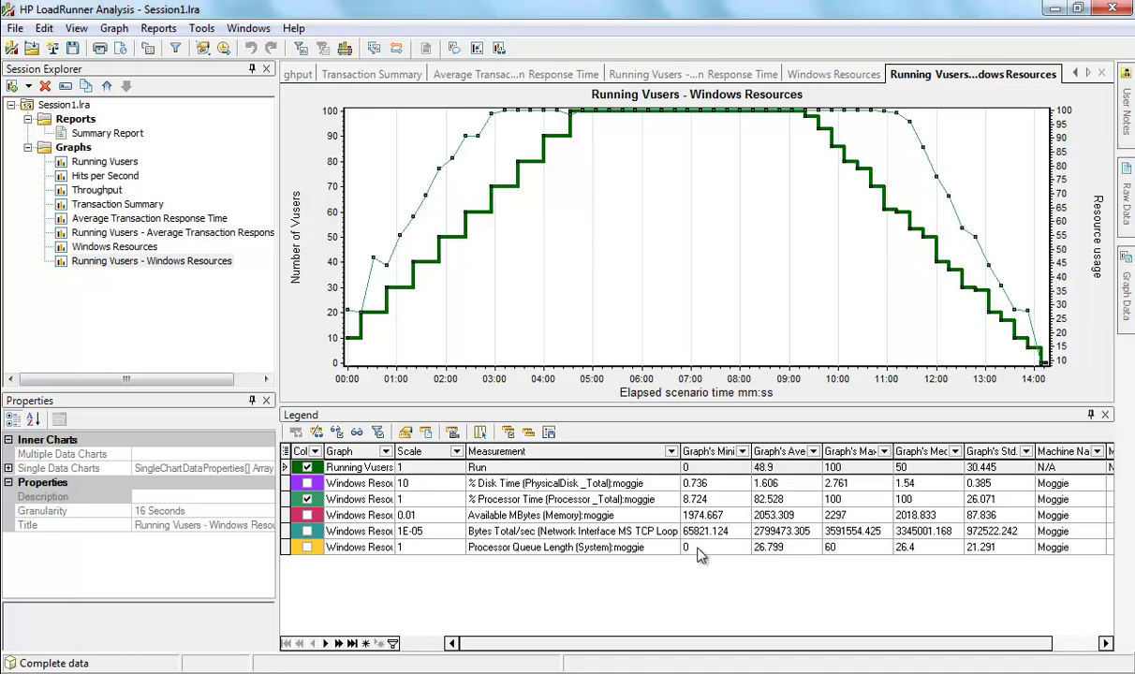
Compare the 100-user Vusers–response time graph with the Running Vusers - Windows Resources graphs of the 50-user and 100-user sessions.
{"action": "left_click", "coordinate": [145, 234]}
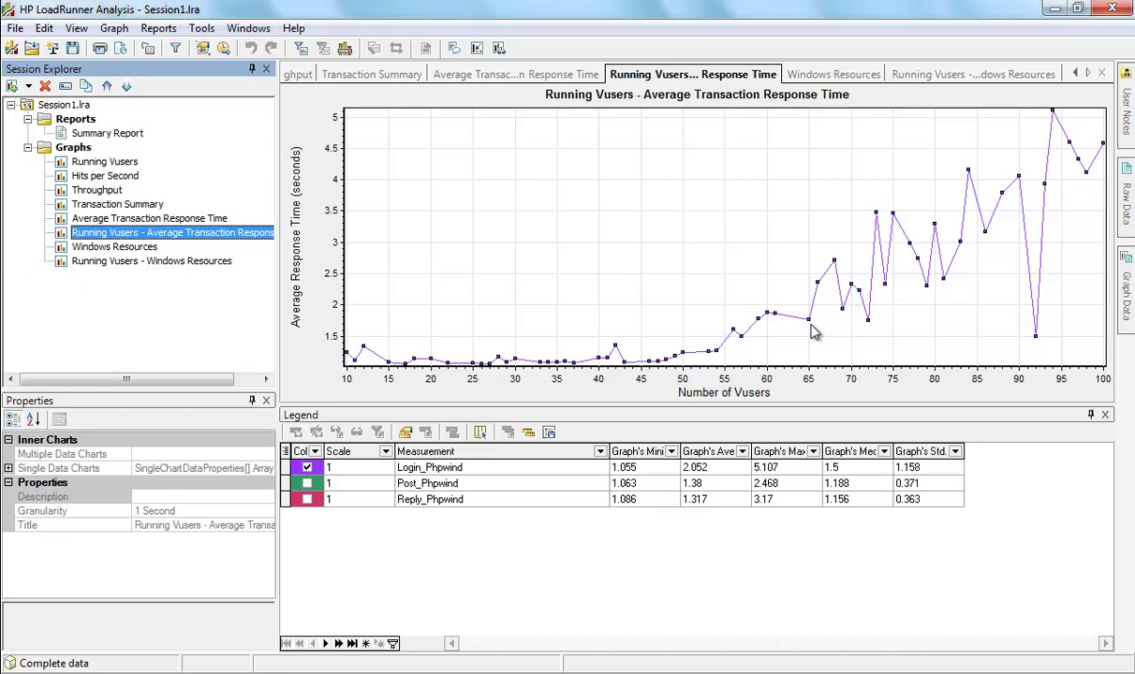
{"action": "key", "text": "Down"}
{"action": "key", "text": "Down"}
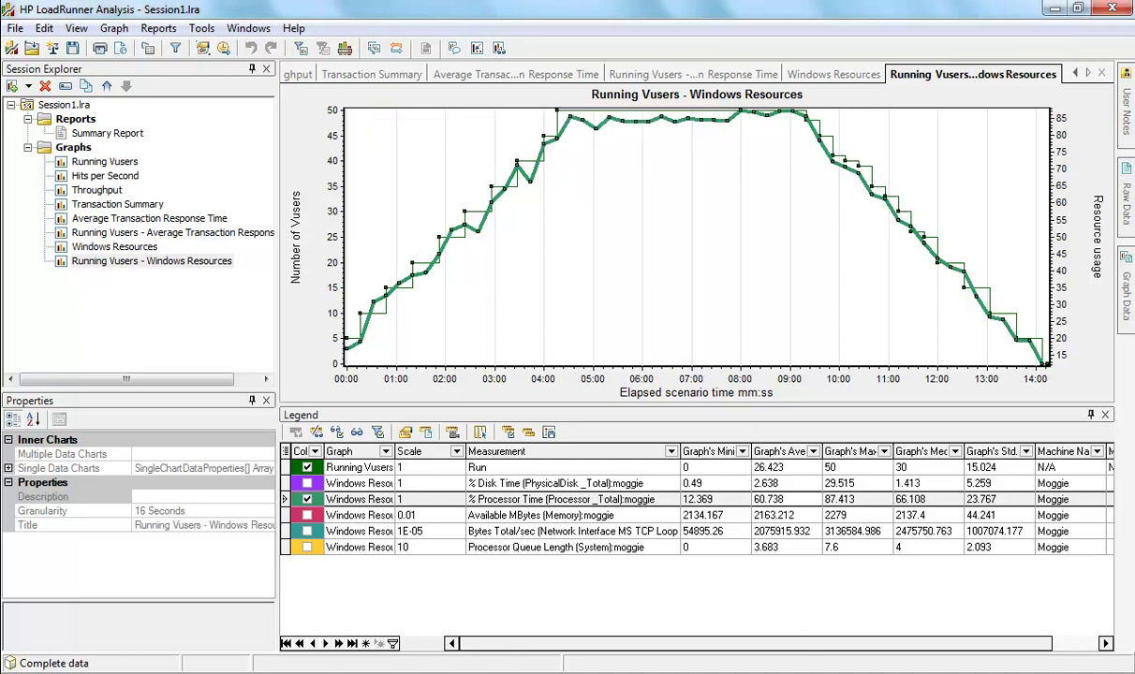
{"action": "key", "text": "ctrl+Tab"}
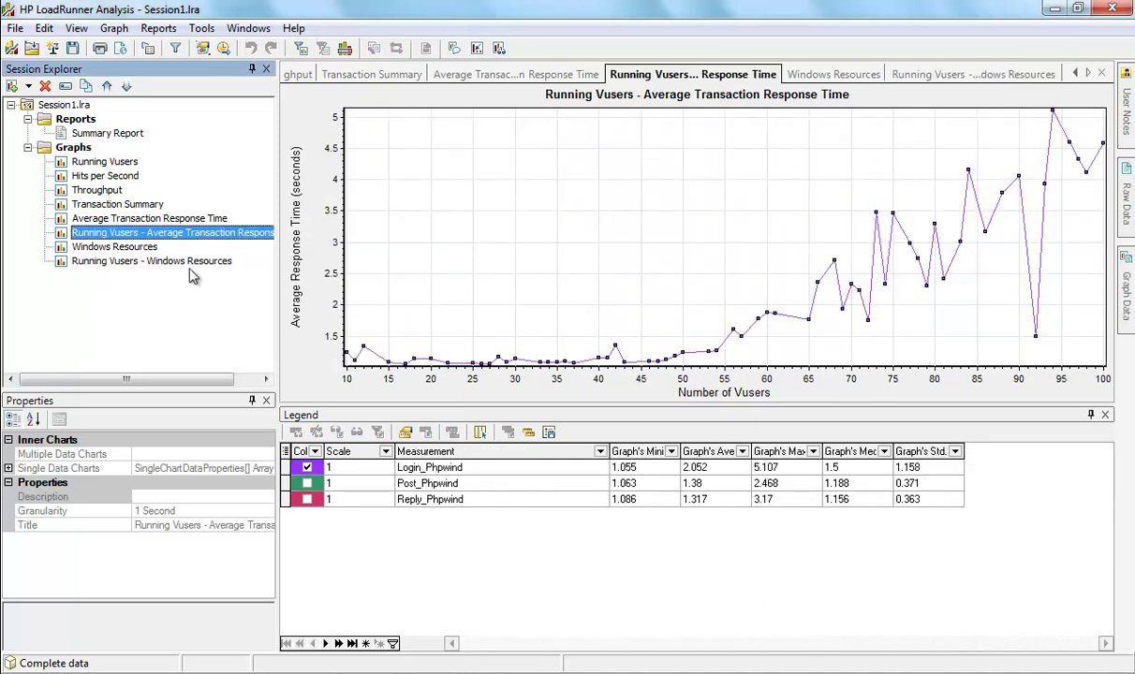
{"action": "left_click", "coordinate": [198, 262]}
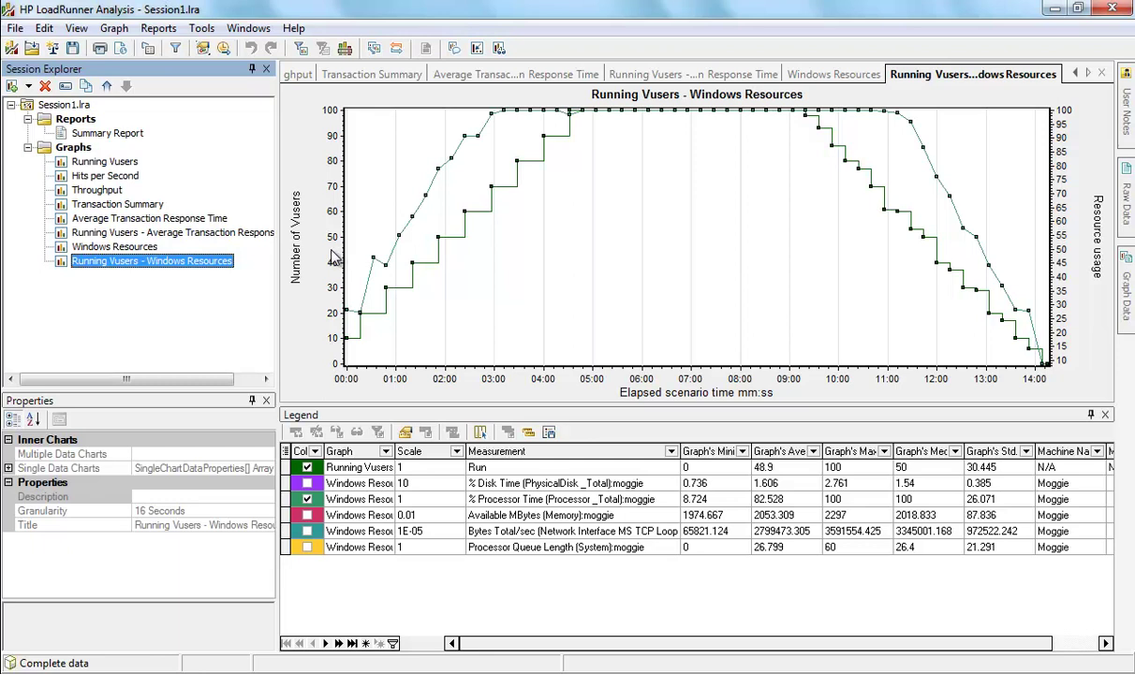
Compare the Average Transaction Response Time and Running Vusers - Average Transaction Response Time graphs between the 50-user and 100-user sessions.
{"action": "left_click", "coordinate": [166, 219]}
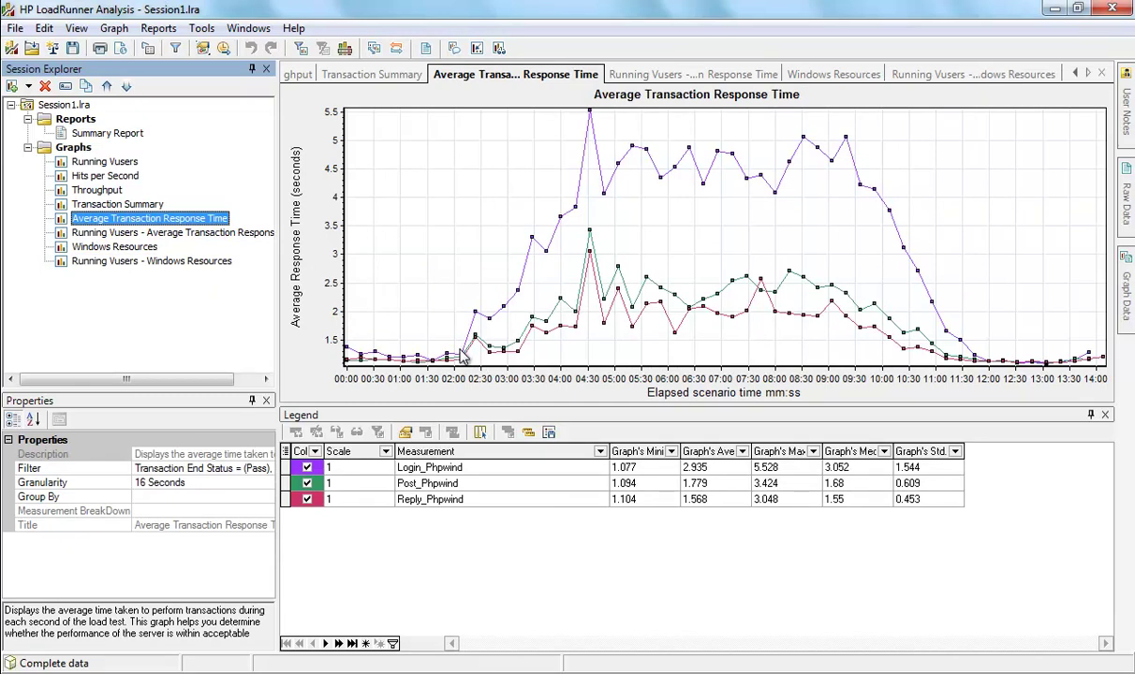
{"action": "left_click", "coordinate": [188, 233]}
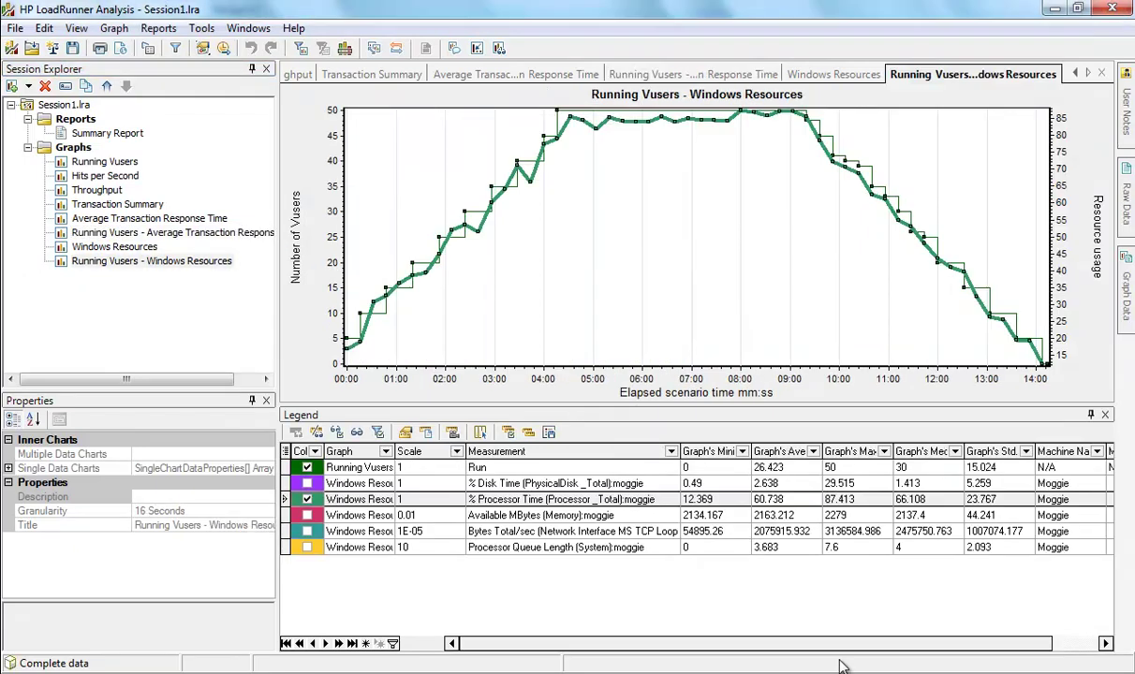
{"action": "left_click", "coordinate": [229, 233]}
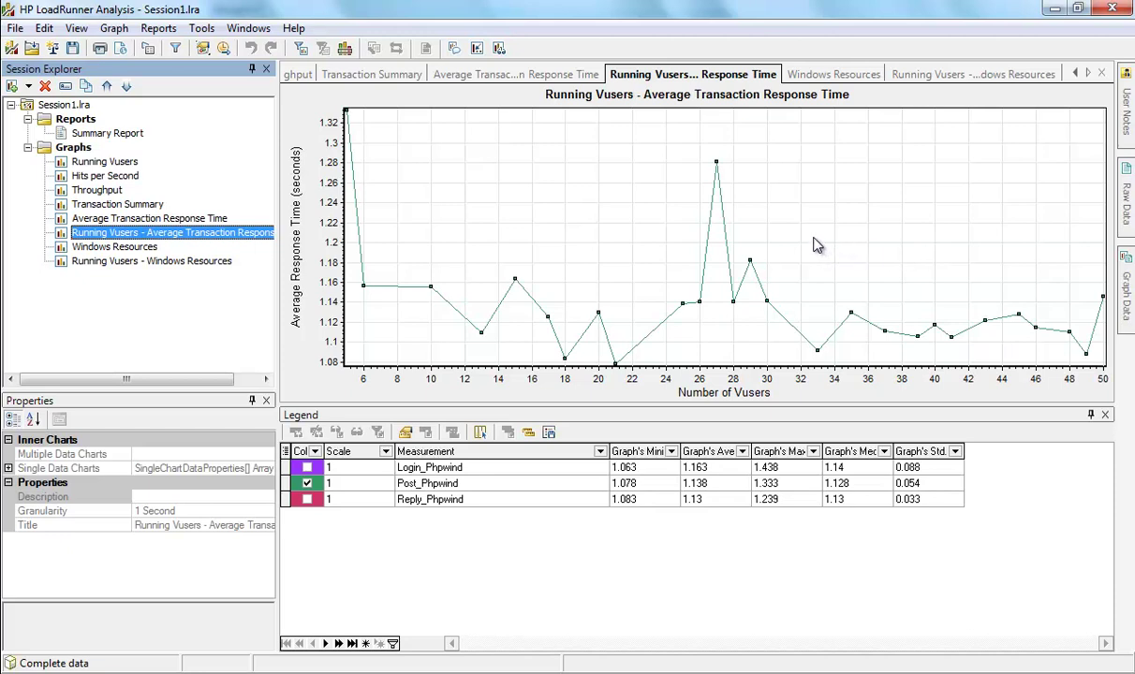
{"action": "mouse_move", "coordinate": [869, 671]}
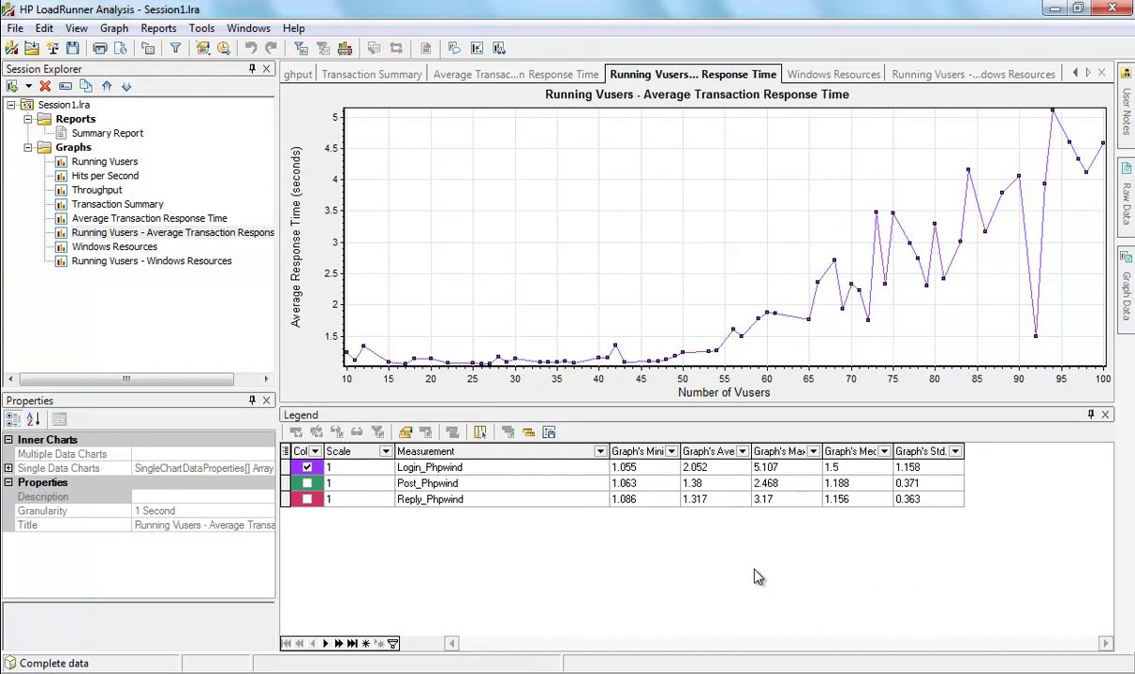
Start crossing the 100-user phpwind session with another result and browse to D:\Mooc\LR性能测试\Practice_Analysis for the result to add.
{"action": "left_click", "coordinate": [15, 28]}
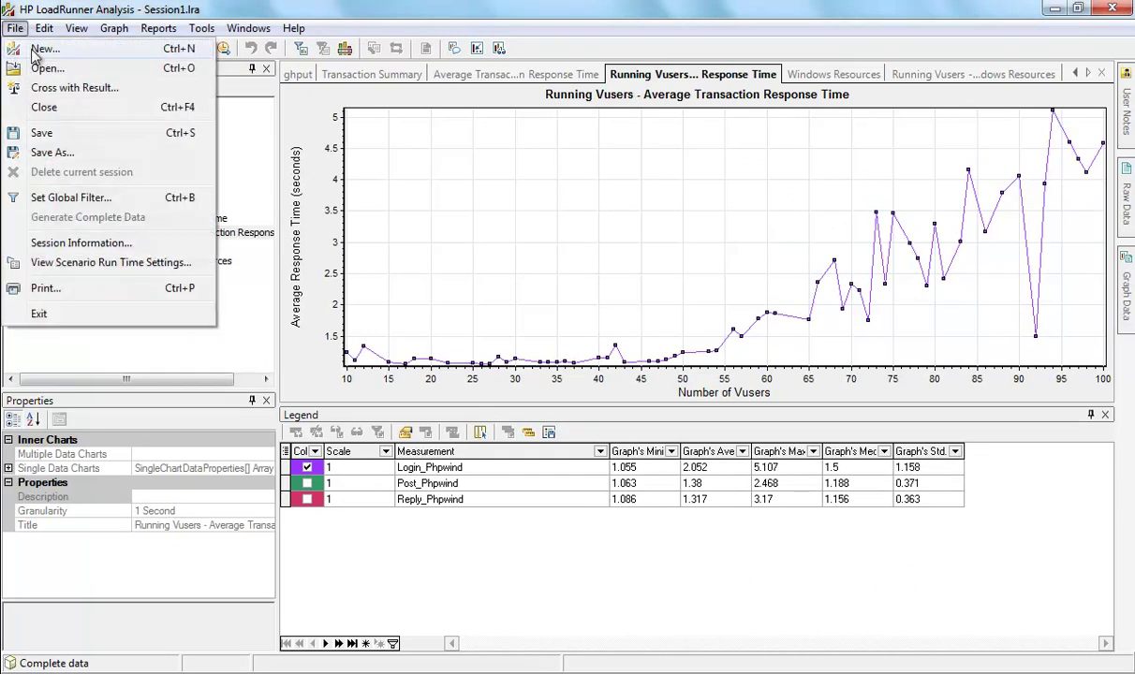
{"action": "left_click", "coordinate": [70, 88]}
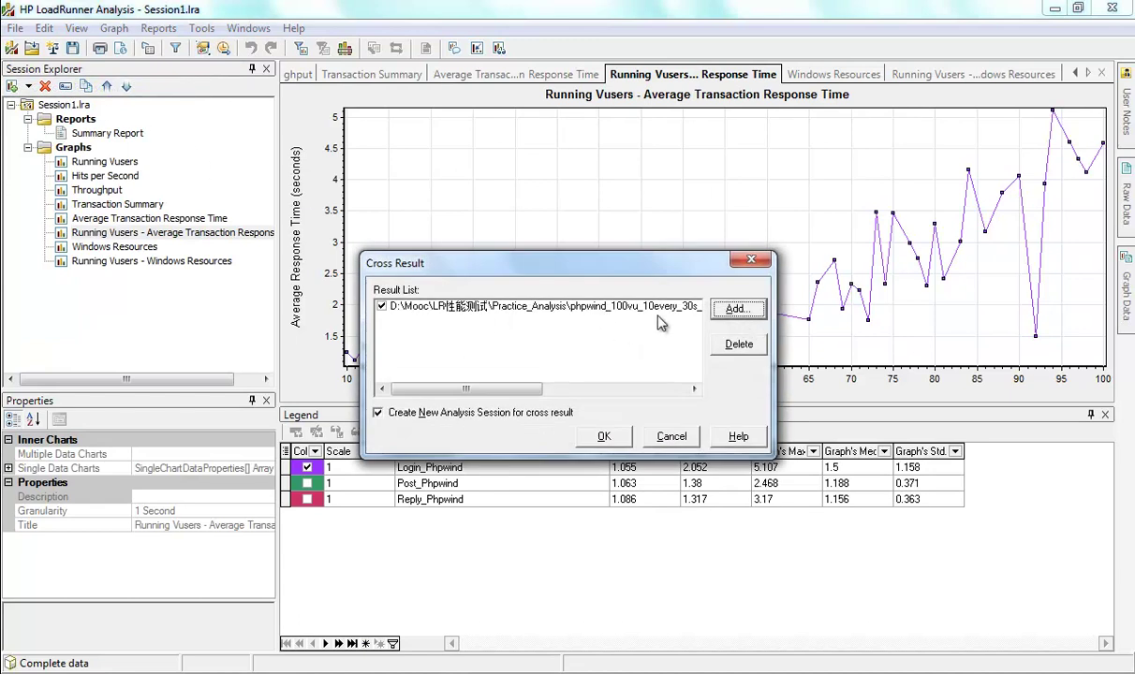
{"action": "left_click", "coordinate": [734, 313]}
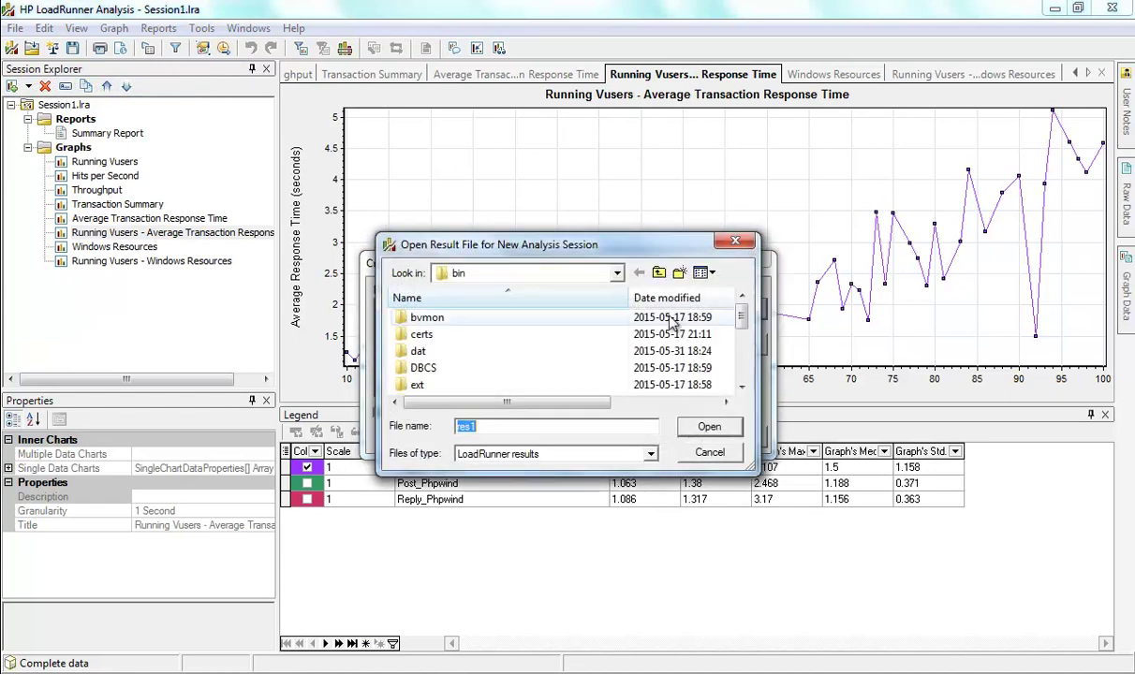
{"action": "left_click", "coordinate": [525, 273]}
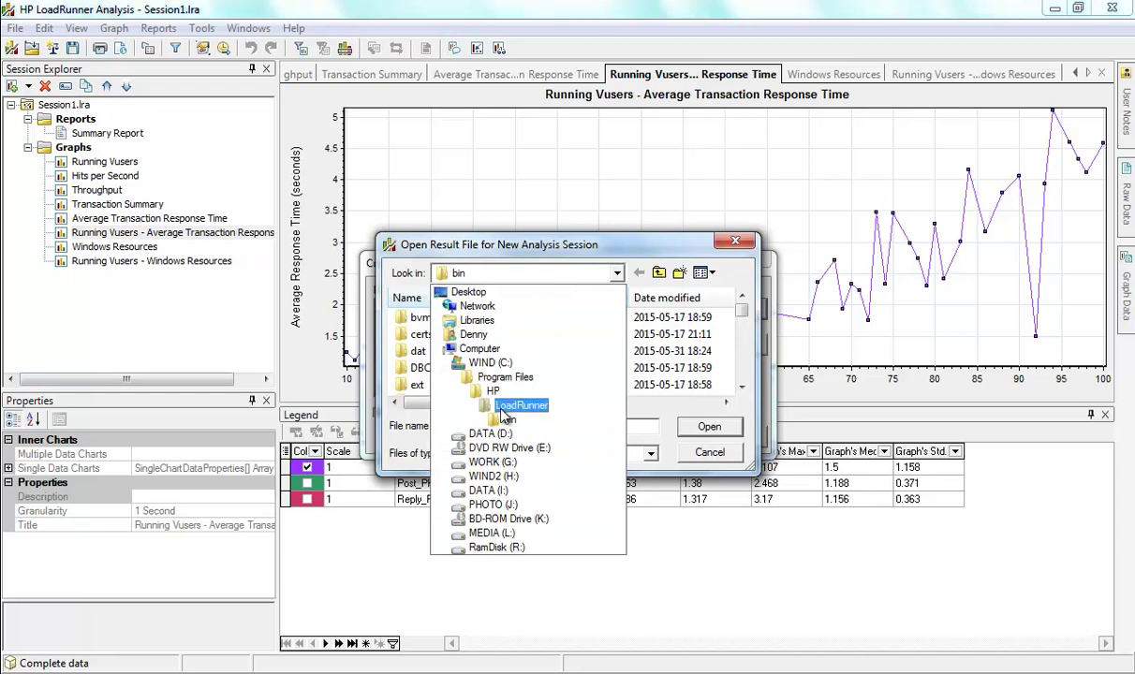
{"action": "left_click", "coordinate": [489, 434]}
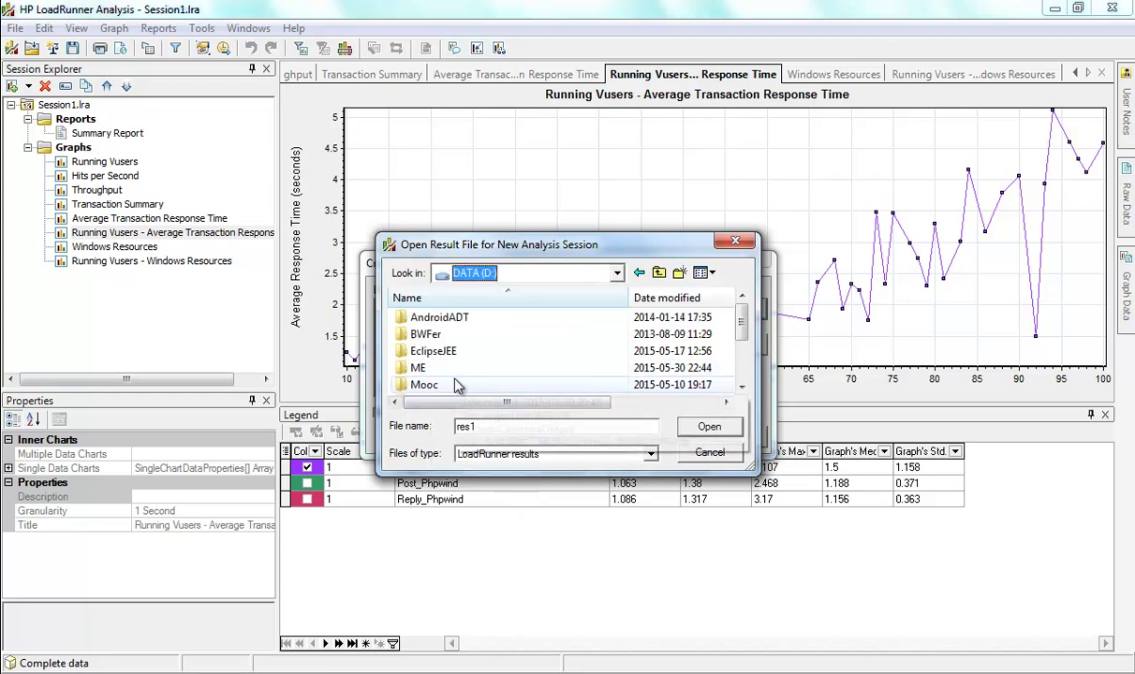
{"action": "scroll", "coordinate": [458, 370], "scroll_direction": "down", "scroll_amount": 2}
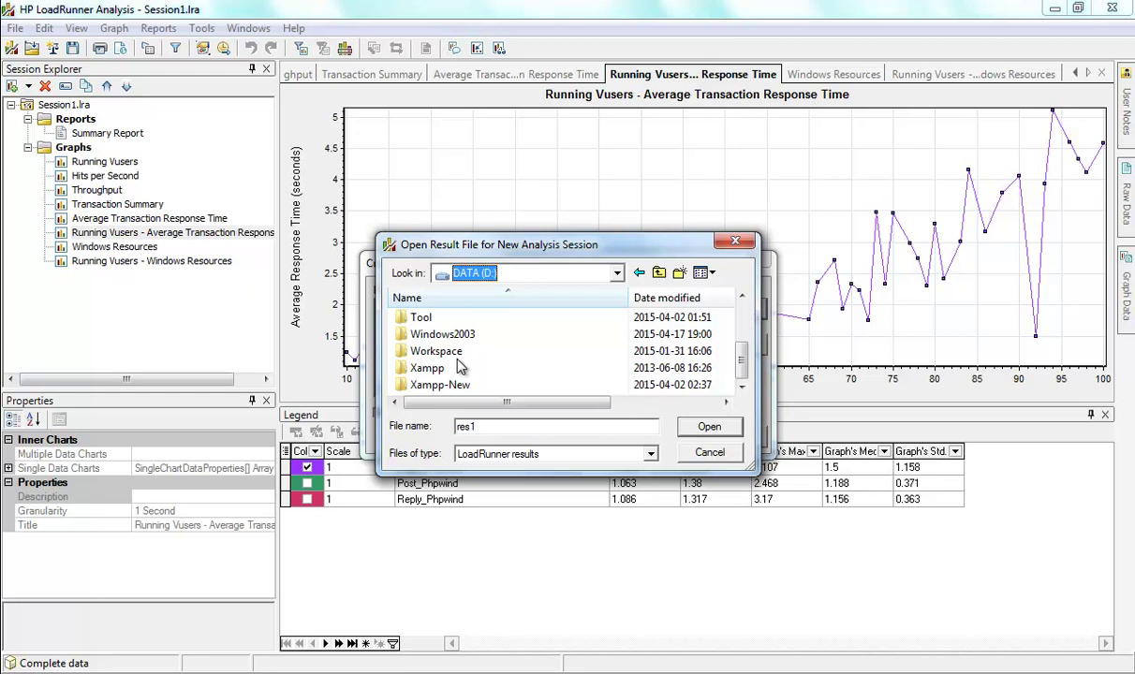
{"action": "scroll", "coordinate": [458, 368], "scroll_direction": "up", "scroll_amount": 2}
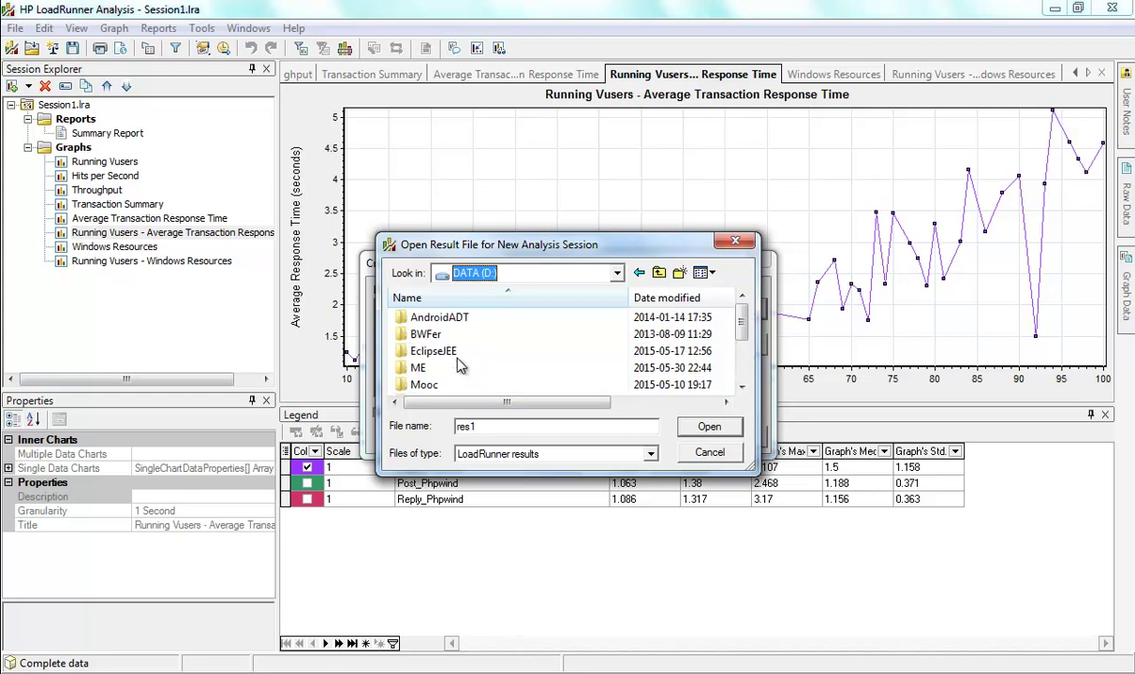
{"action": "double_click", "coordinate": [432, 384]}
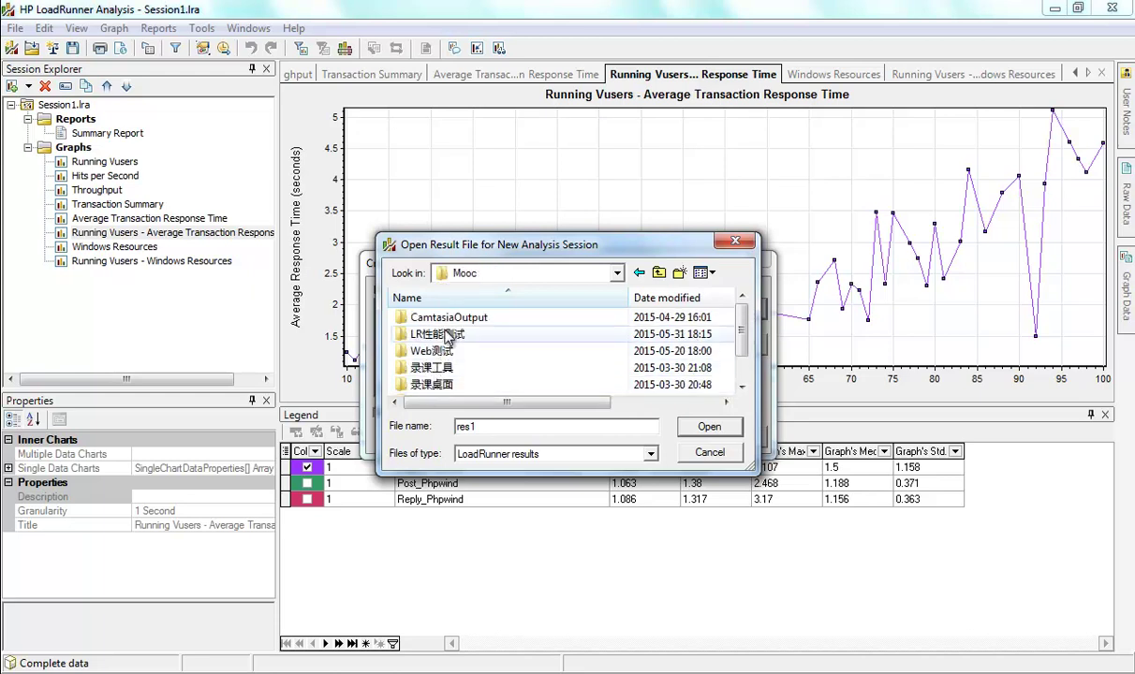
{"action": "double_click", "coordinate": [436, 334]}
{"action": "double_click", "coordinate": [459, 384]}
Add the discuz_100vu_10every_30s_moggie_03102010 result and generate the cross-result analysis session.
{"action": "left_click", "coordinate": [493, 359]}
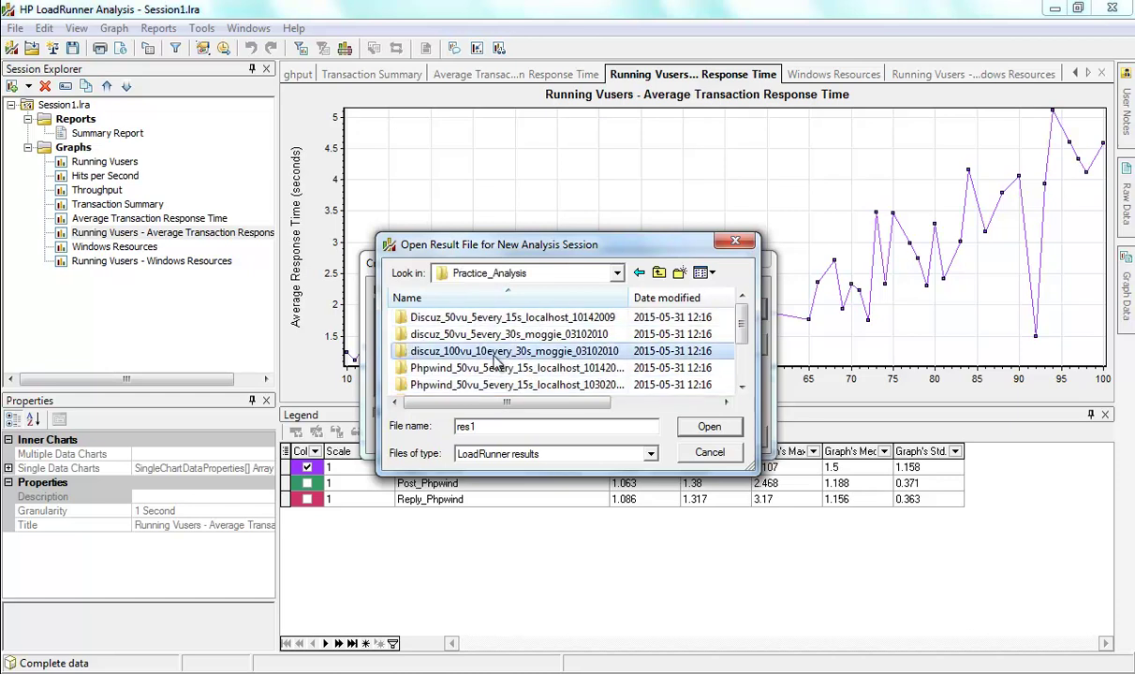
{"action": "left_click", "coordinate": [682, 427]}
{"action": "left_click", "coordinate": [682, 427]}
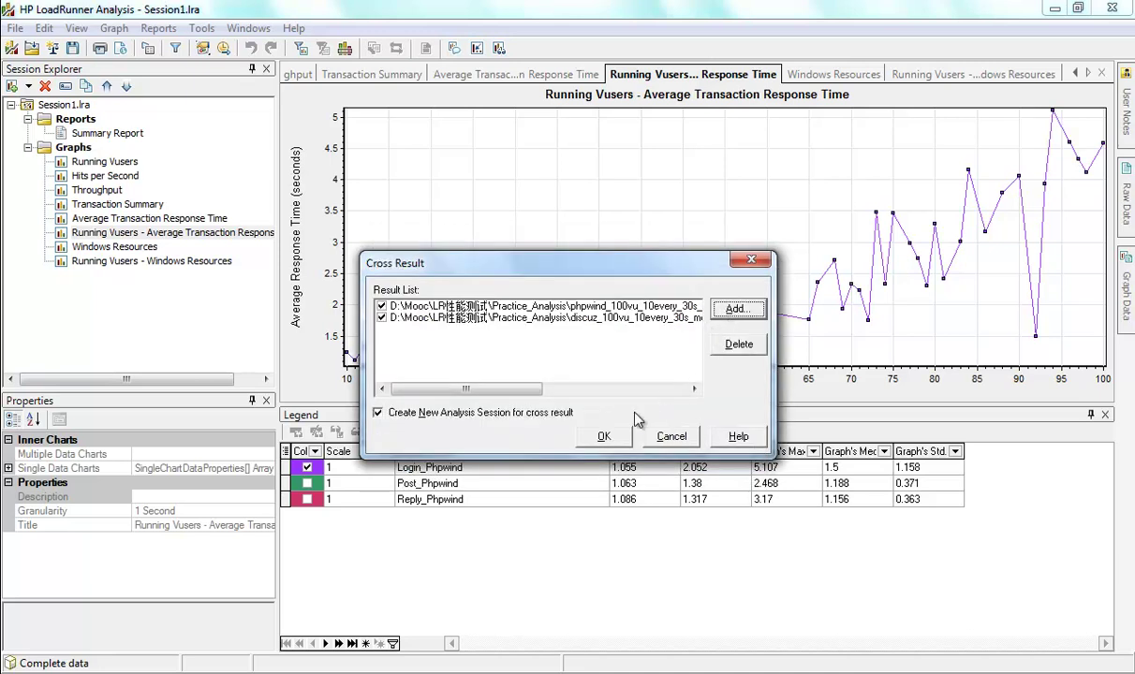
{"action": "left_click", "coordinate": [605, 434]}
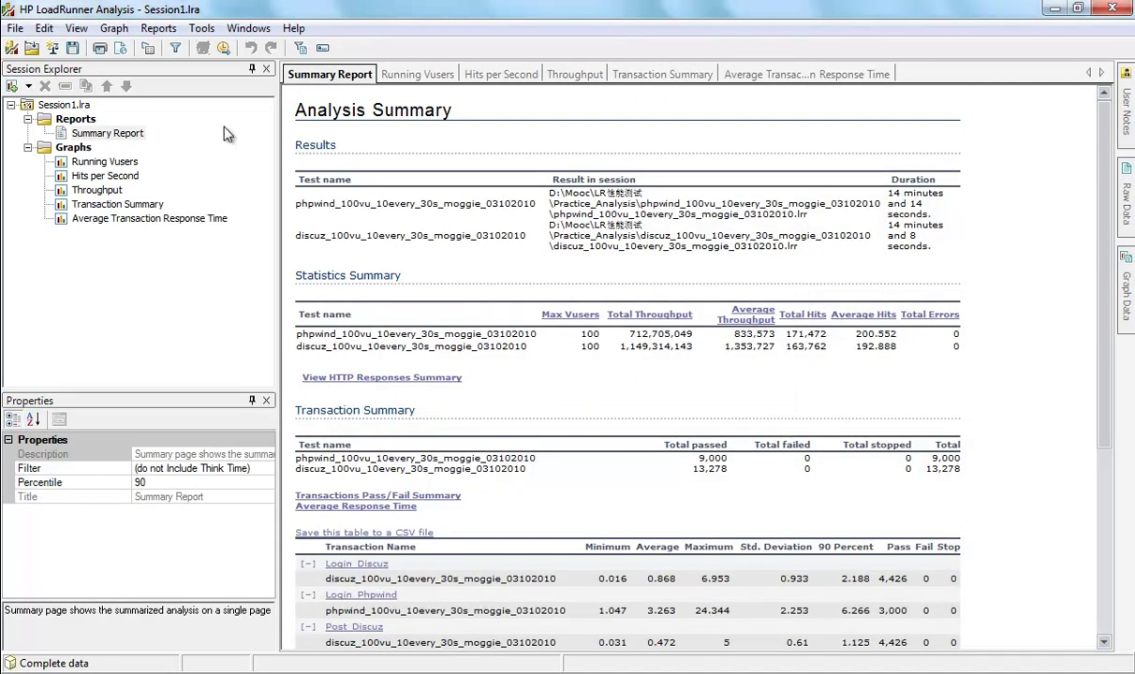
Examine the cross-result summary's transaction and HTTP response tables, plus the Discuz and Phpwind curves in the Running Vusers graph.
{"action": "scroll", "coordinate": [398, 226], "scroll_direction": "down", "scroll_amount": 5}
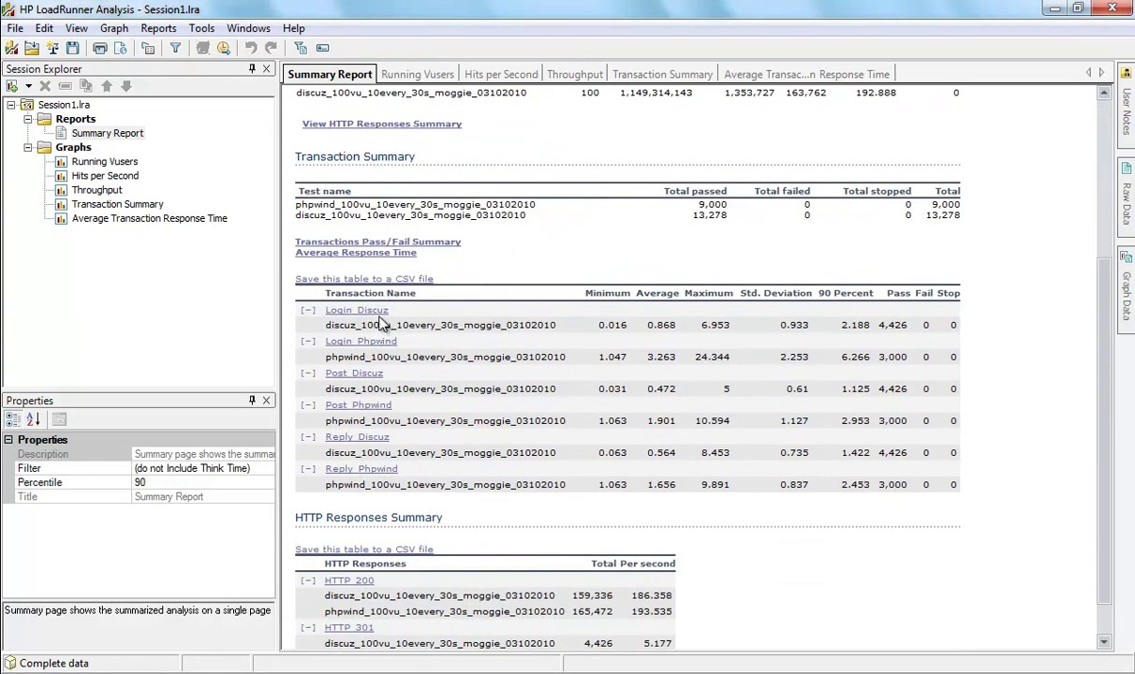
{"action": "scroll", "coordinate": [520, 385], "scroll_direction": "down", "scroll_amount": 1}
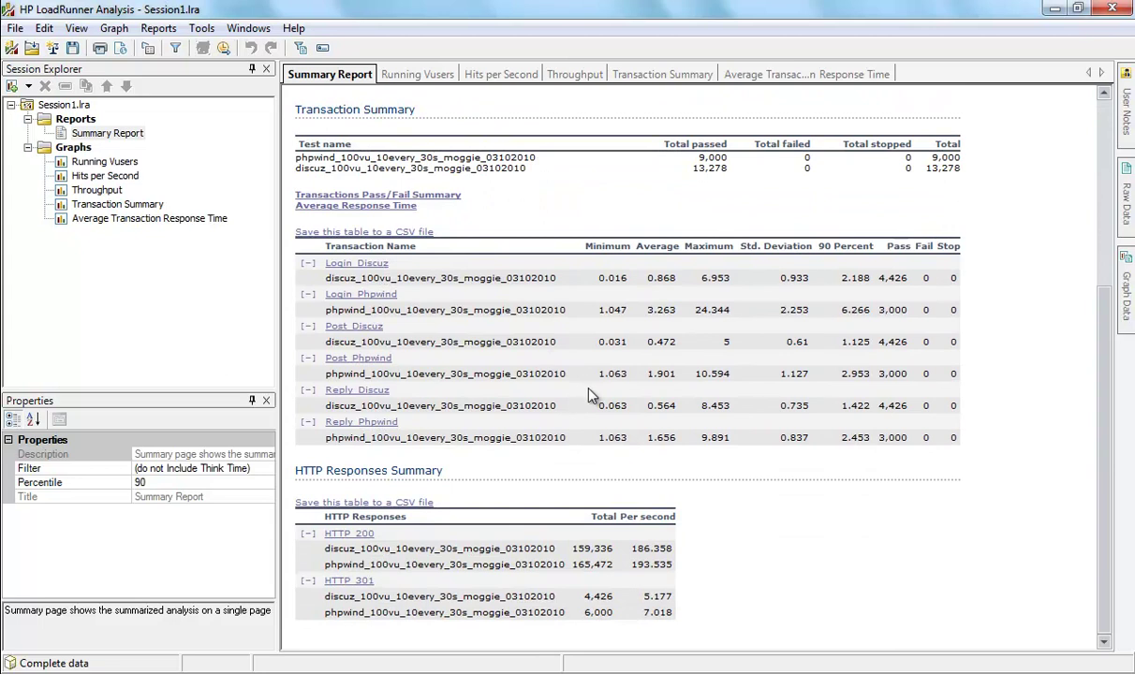
{"action": "left_click", "coordinate": [108, 163]}
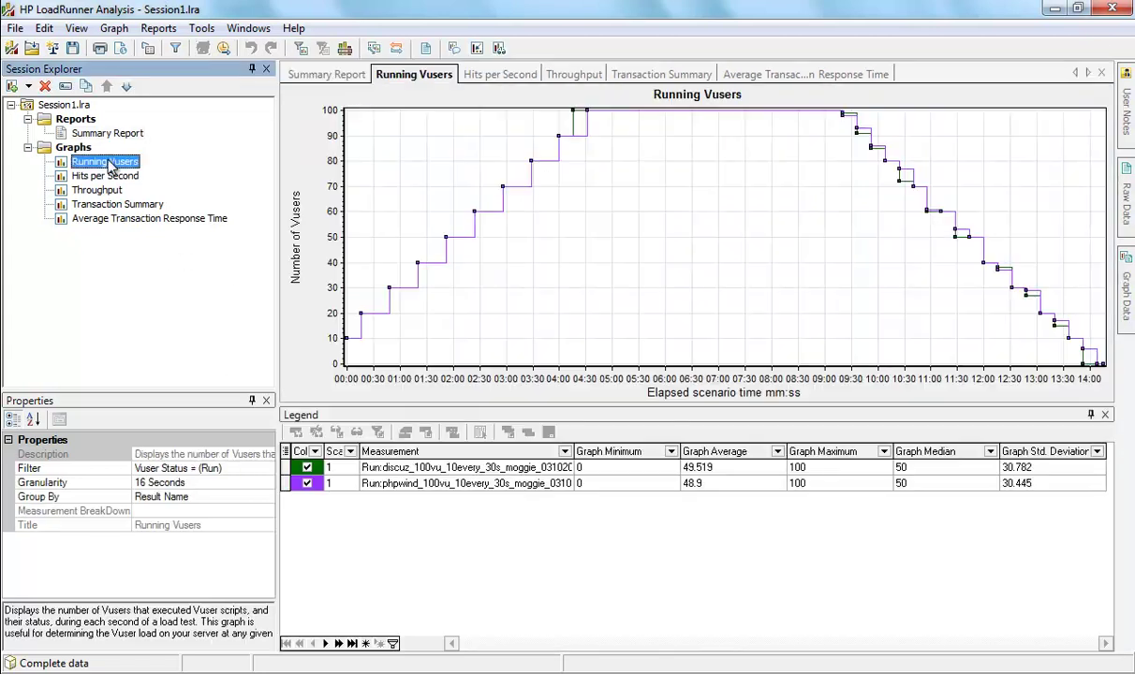
{"action": "left_click", "coordinate": [433, 467]}
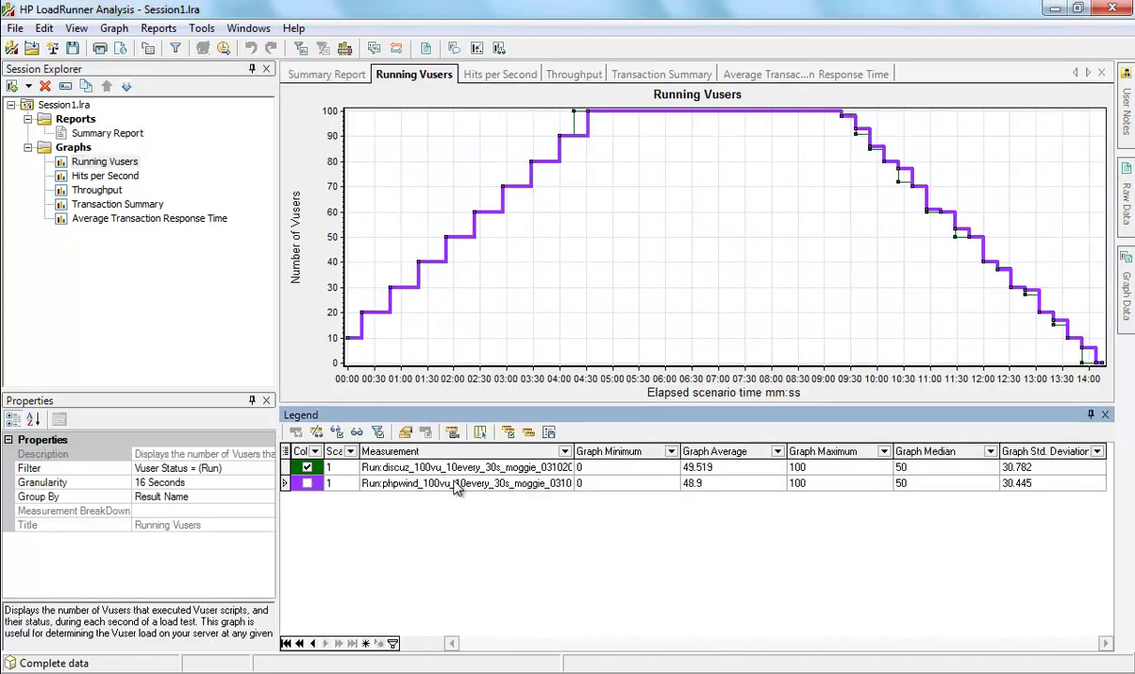
{"action": "left_click", "coordinate": [456, 484]}
In the Average Transaction Response Time graph, hide the Post and Reply measurements of both Discuz and Phpwind.
{"action": "left_click", "coordinate": [150, 221]}
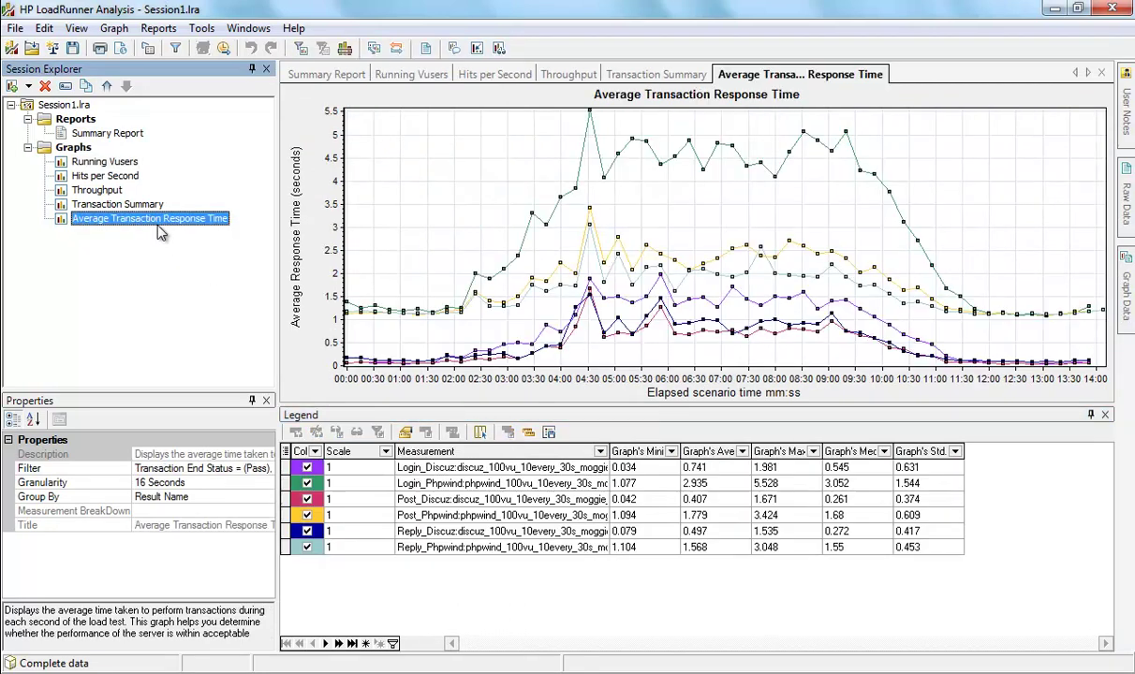
{"action": "left_click", "coordinate": [527, 487]}
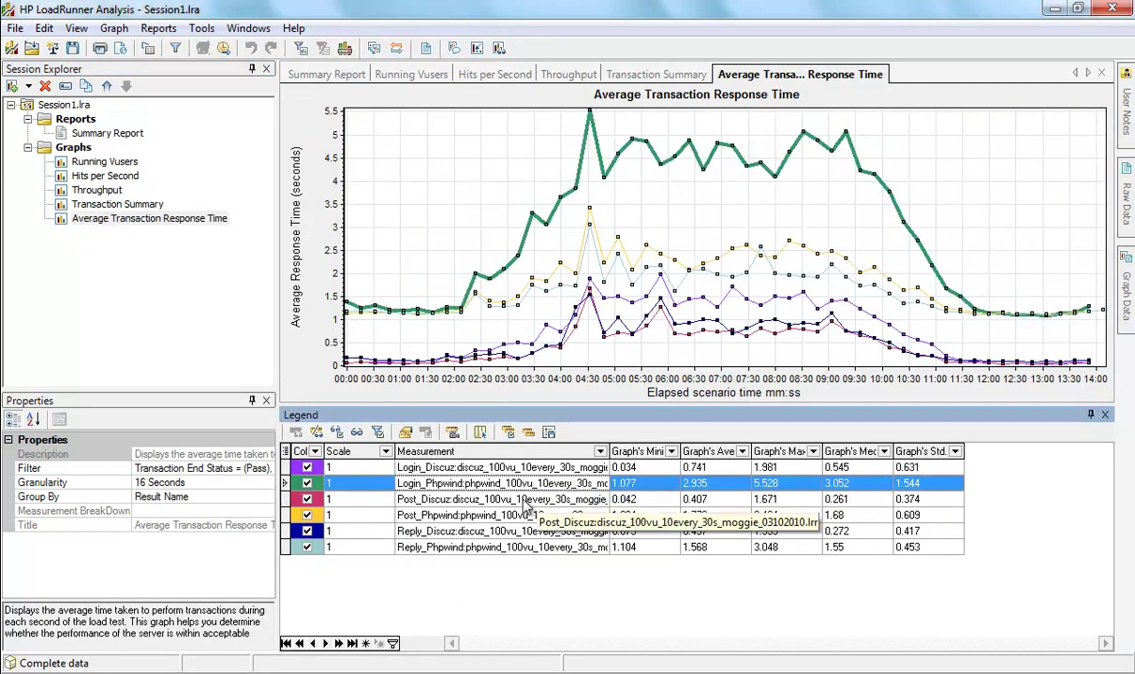
{"action": "left_click", "coordinate": [515, 546]}
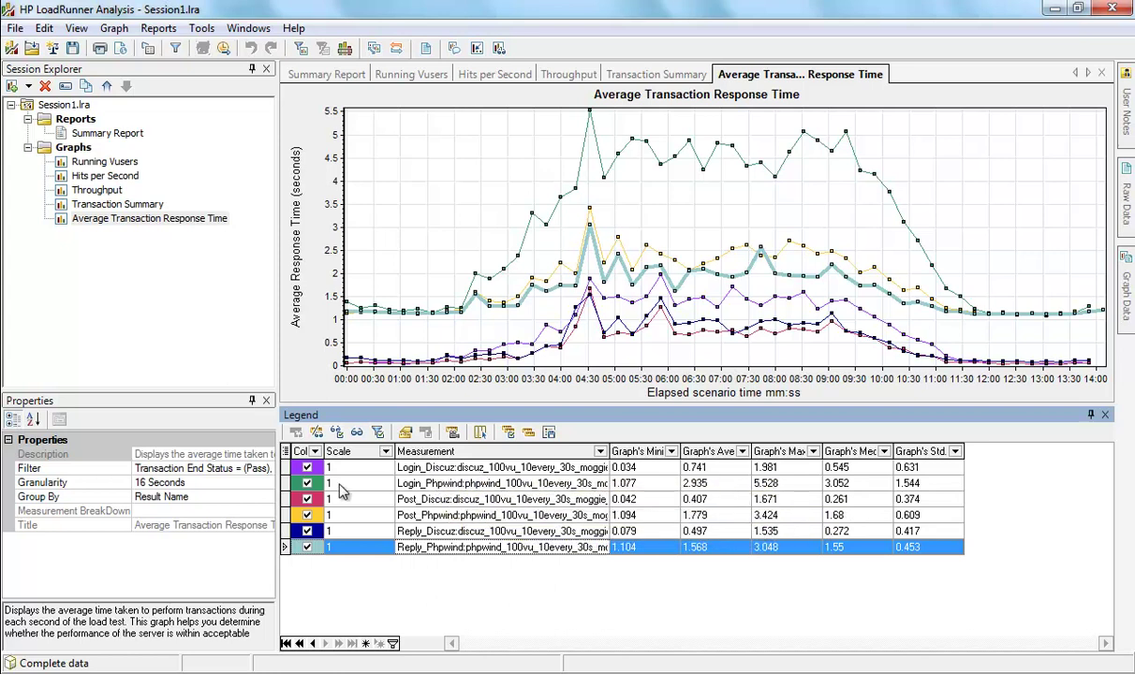
{"action": "left_click", "coordinate": [306, 499]}
{"action": "left_click", "coordinate": [308, 515]}
{"action": "left_click", "coordinate": [307, 531]}
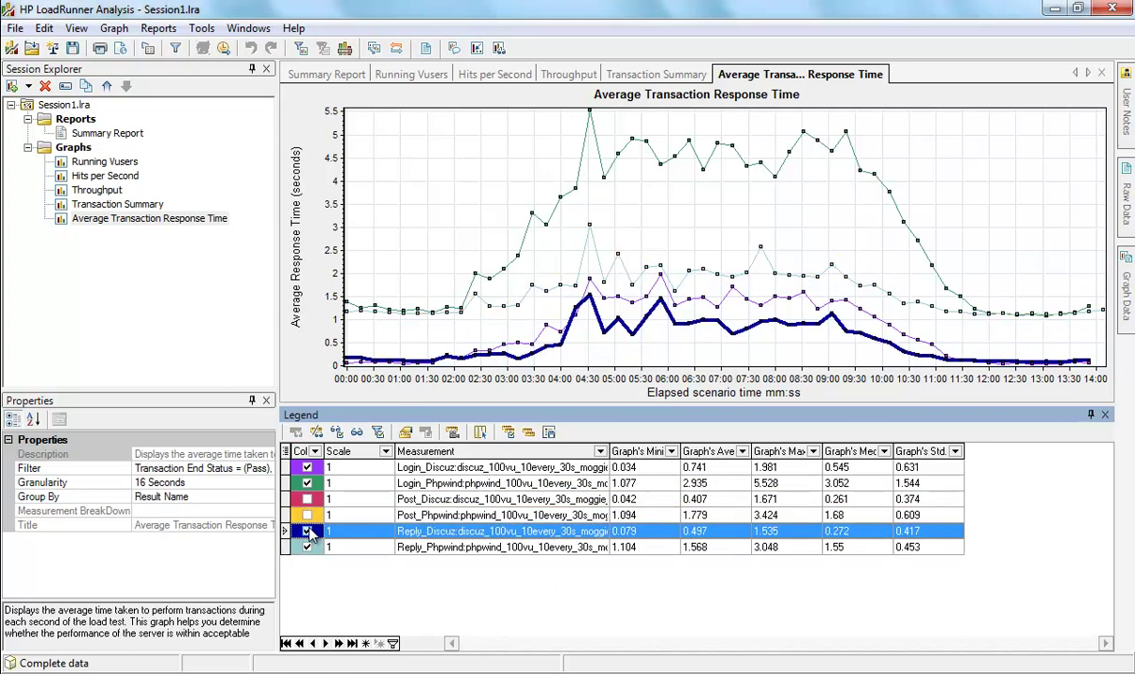
{"action": "left_click", "coordinate": [307, 547]}
Compare the Login_Discuz and Login_Phpwind response-time curves by highlighting them alternately.
{"action": "left_click", "coordinate": [437, 483]}
{"action": "left_click", "coordinate": [431, 468]}
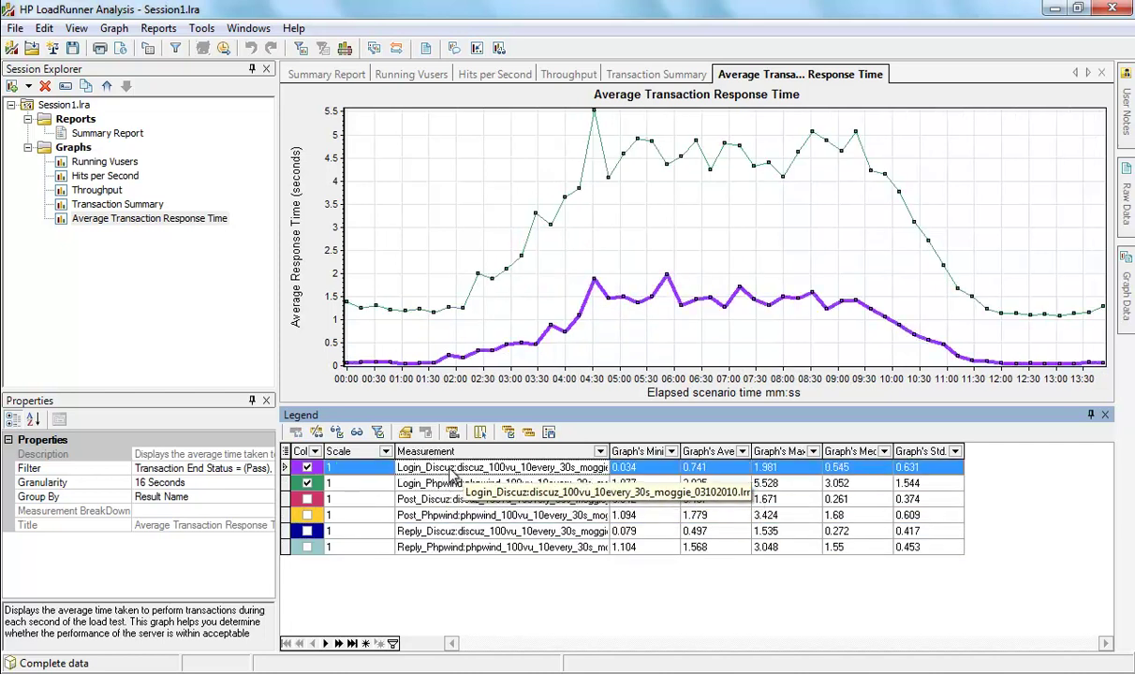
{"action": "left_click", "coordinate": [452, 484]}
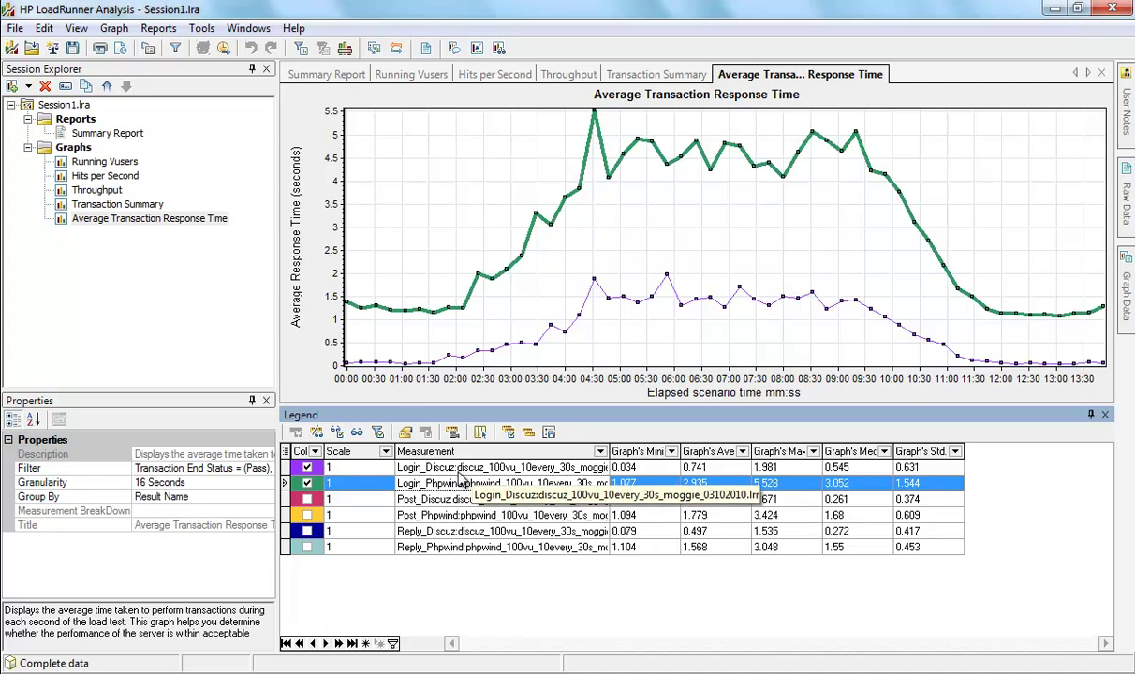
{"action": "left_click", "coordinate": [460, 473]}
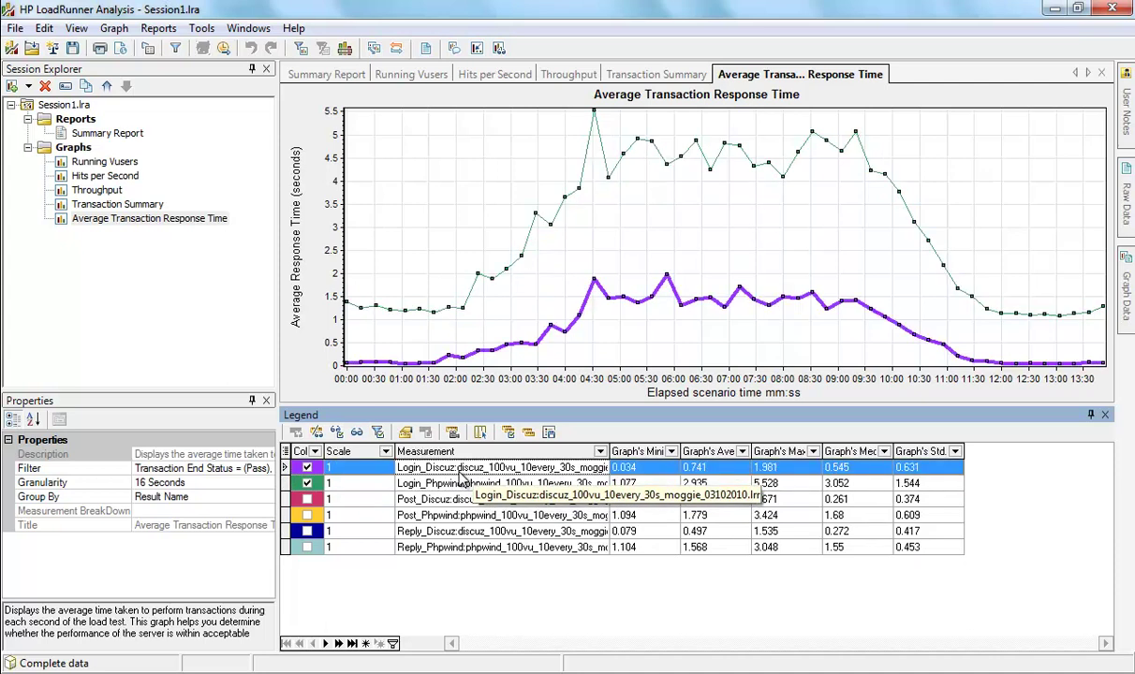
{"action": "left_click", "coordinate": [471, 484]}
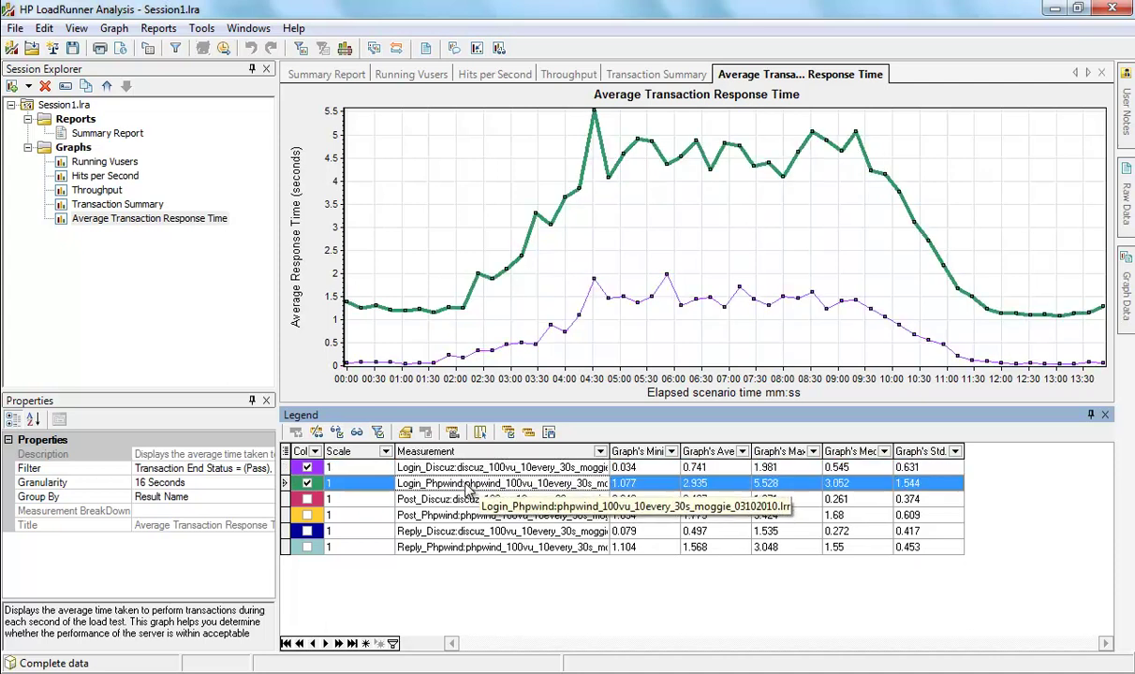
{"action": "left_click", "coordinate": [473, 471]}
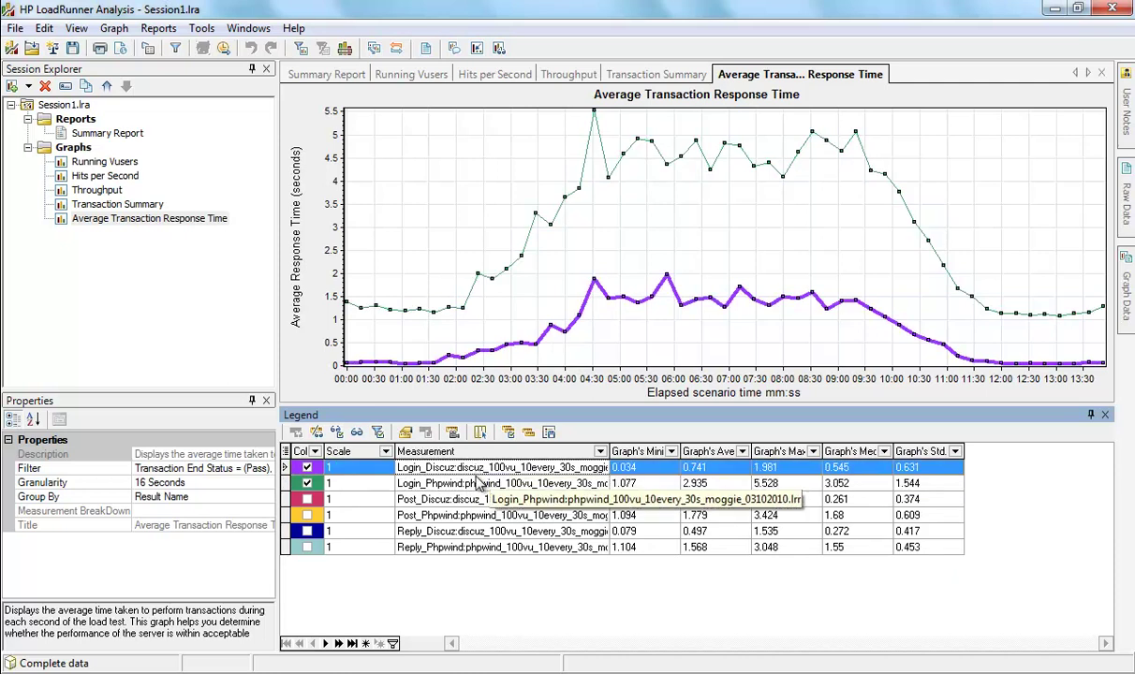
Show the Post_Discuz and Post_Phpwind measurements in place of the two Login ones, and highlight each Post curve in turn.
{"action": "left_click", "coordinate": [408, 499]}
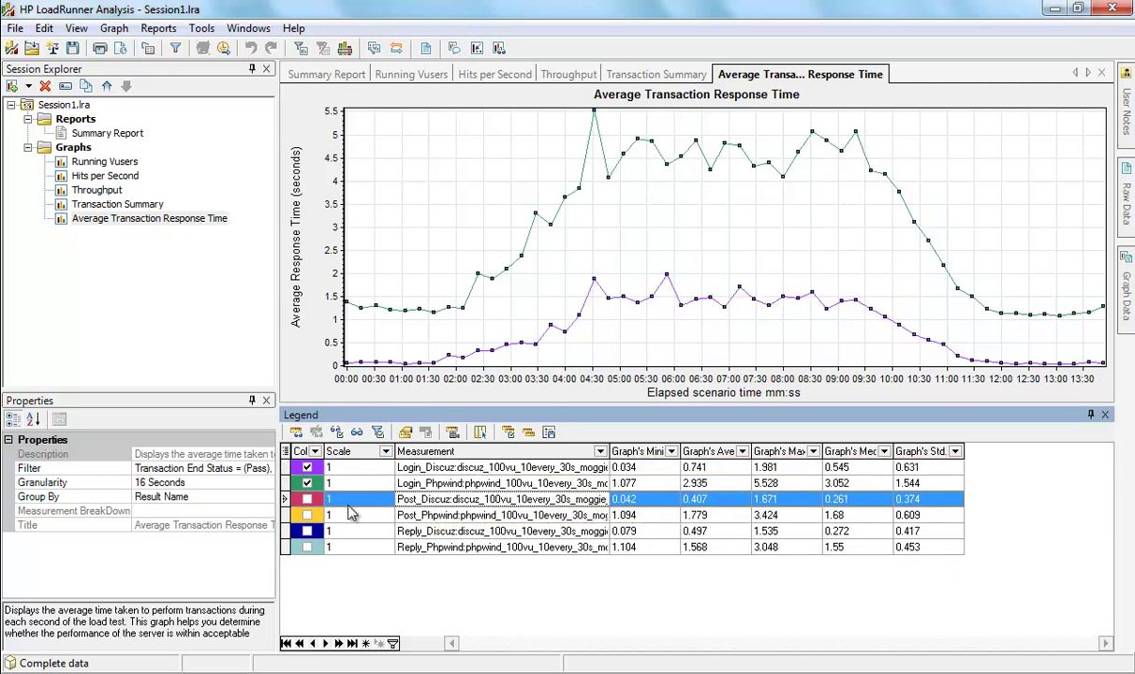
{"action": "left_click", "coordinate": [308, 499]}
{"action": "left_click", "coordinate": [307, 515]}
{"action": "left_click", "coordinate": [307, 483]}
{"action": "left_click", "coordinate": [307, 467]}
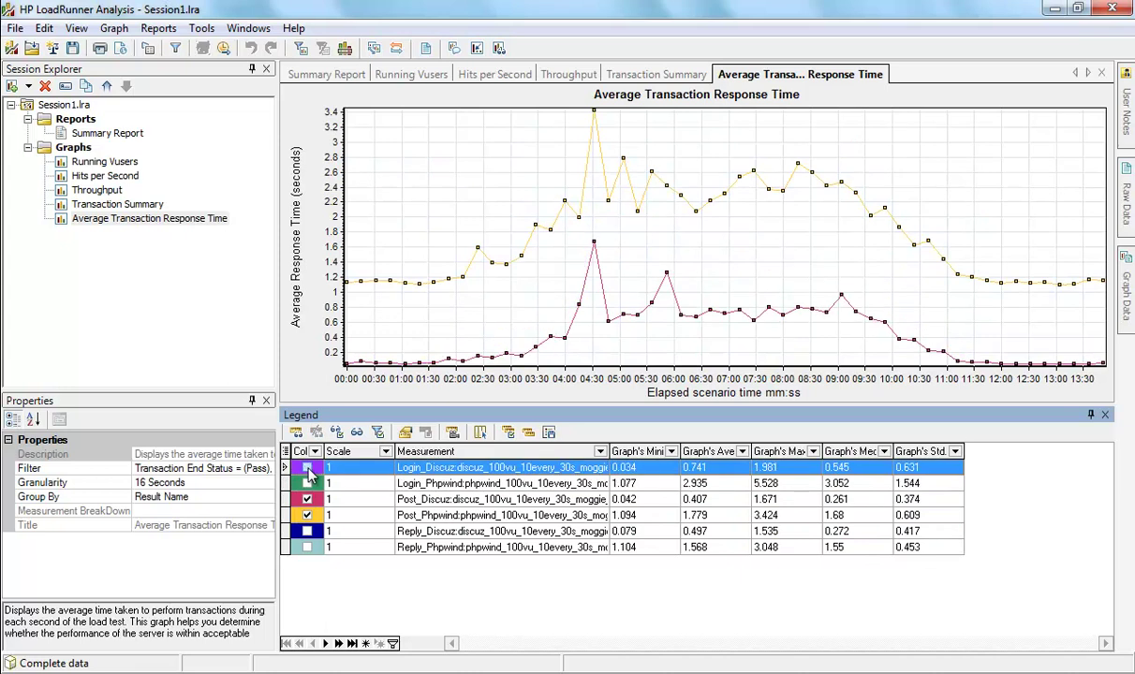
{"action": "left_click", "coordinate": [623, 323]}
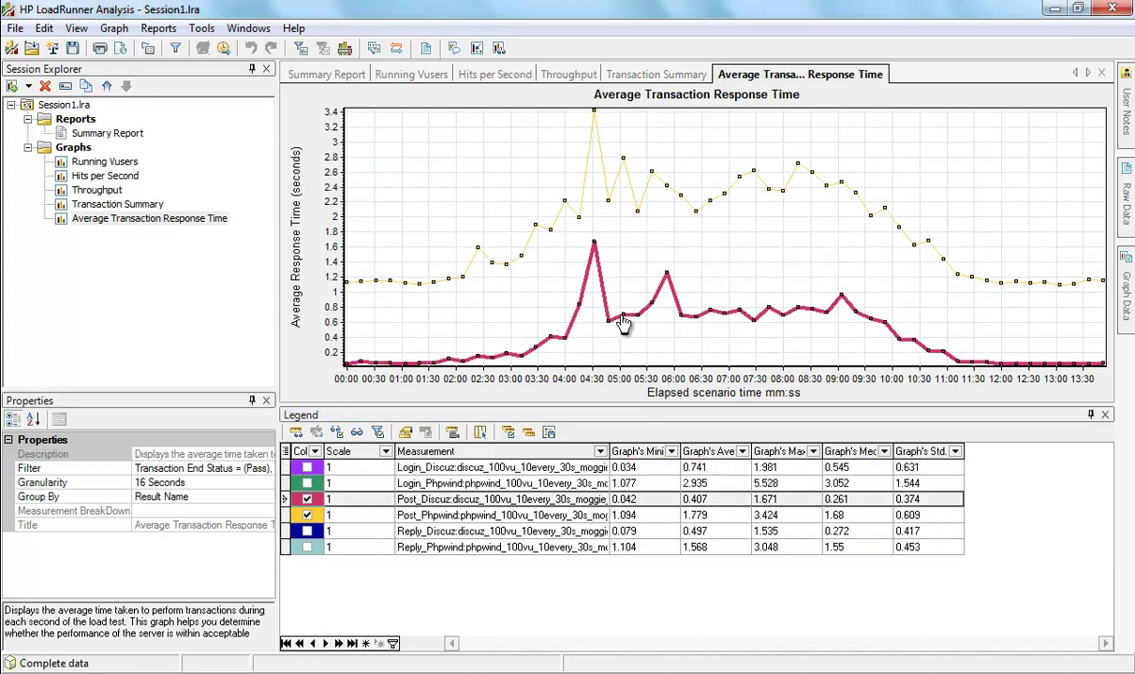
{"action": "left_click", "coordinate": [676, 194]}
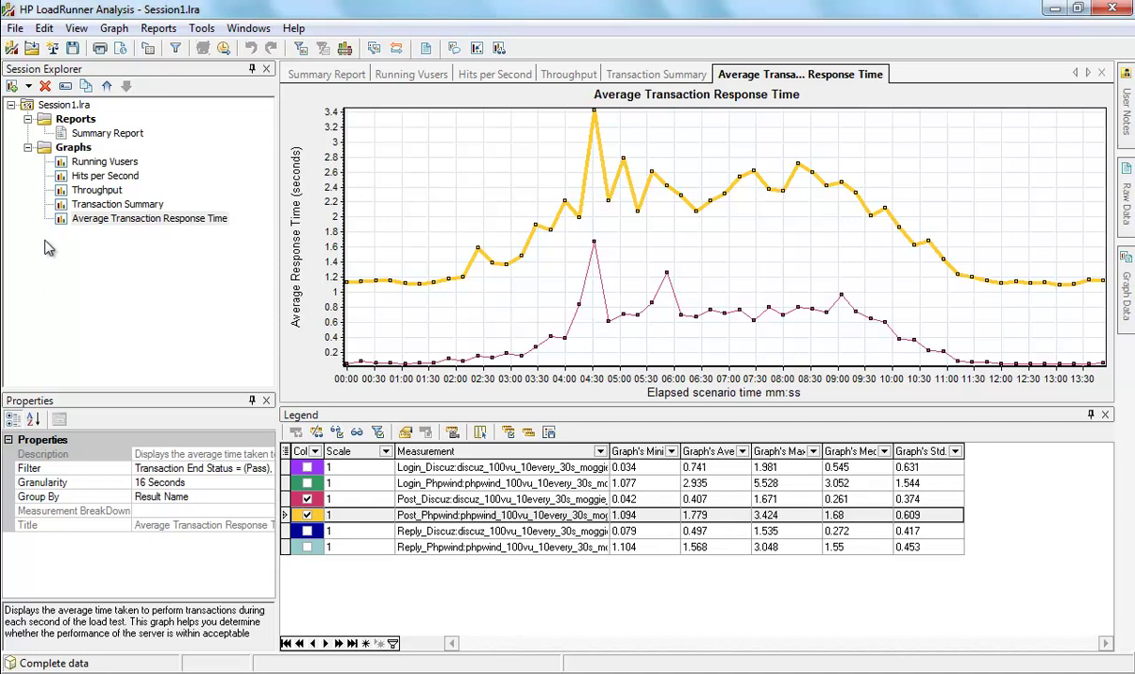
Add the Windows Resources graph from System Resources to the cross-result session and select it.
{"action": "left_click", "coordinate": [103, 162]}
{"action": "right_click", "coordinate": [107, 163]}
{"action": "mouse_move", "coordinate": [155, 176]}
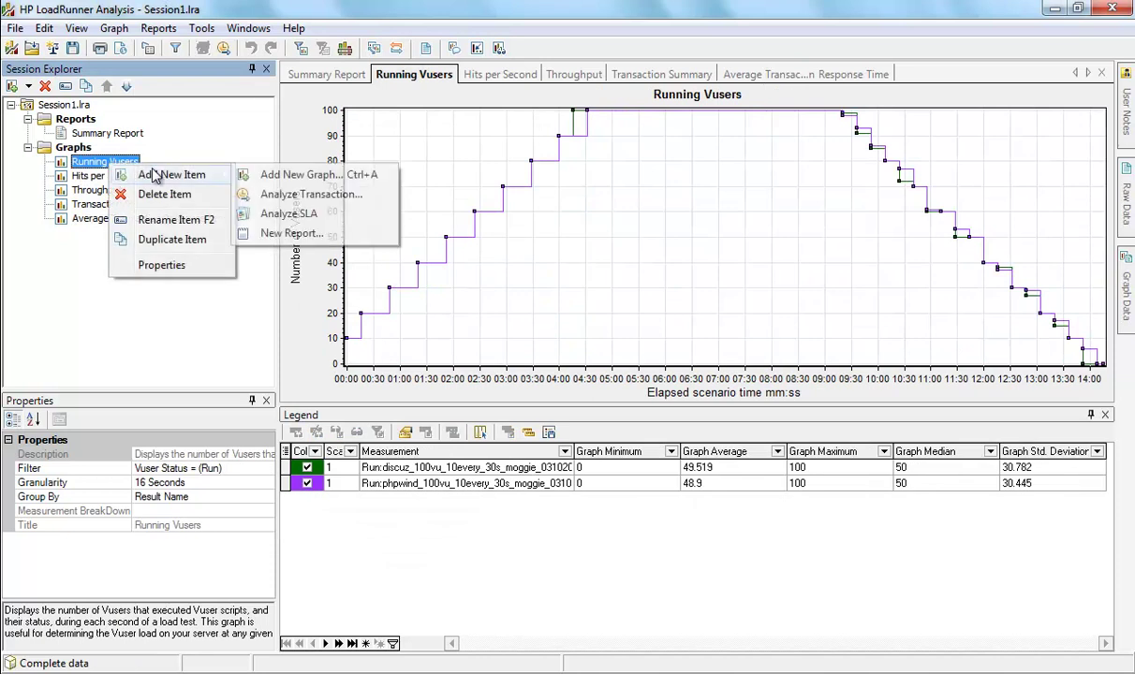
{"action": "left_click", "coordinate": [312, 174]}
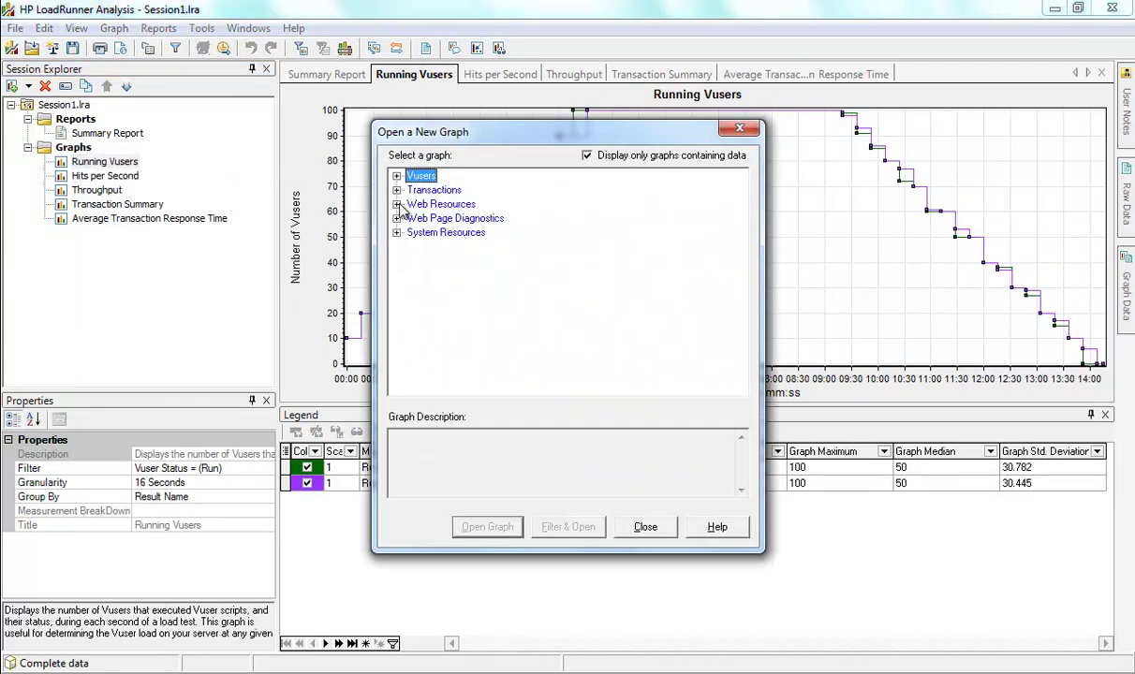
{"action": "left_click", "coordinate": [396, 232]}
{"action": "double_click", "coordinate": [431, 247]}
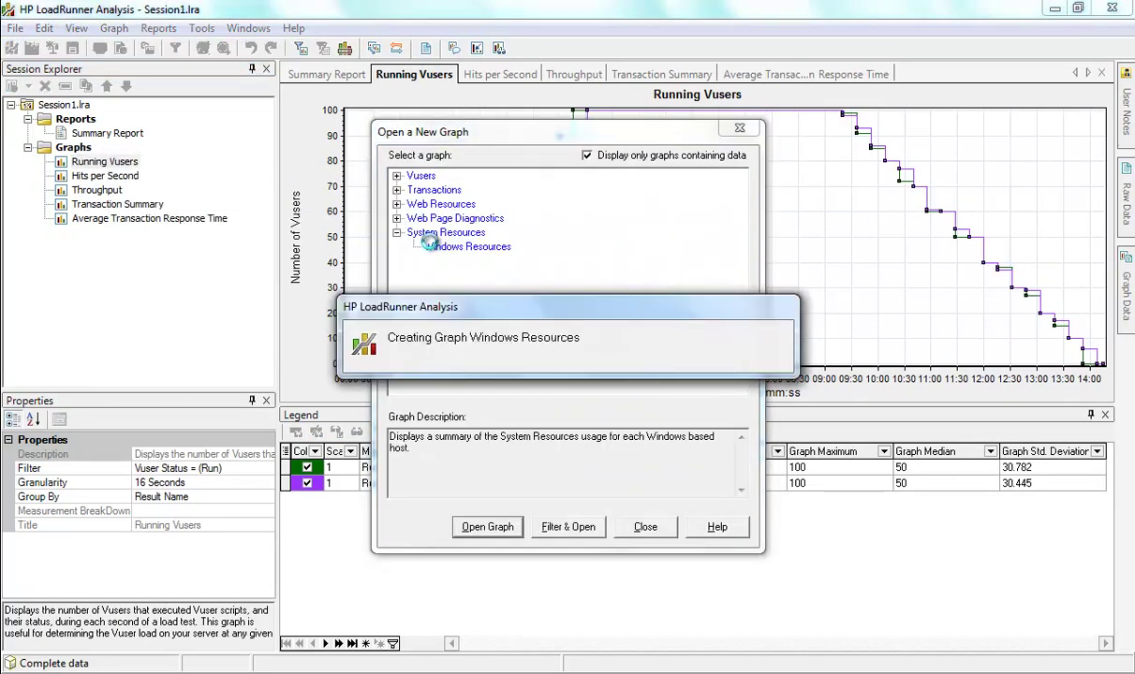
{"action": "left_click", "coordinate": [637, 526]}
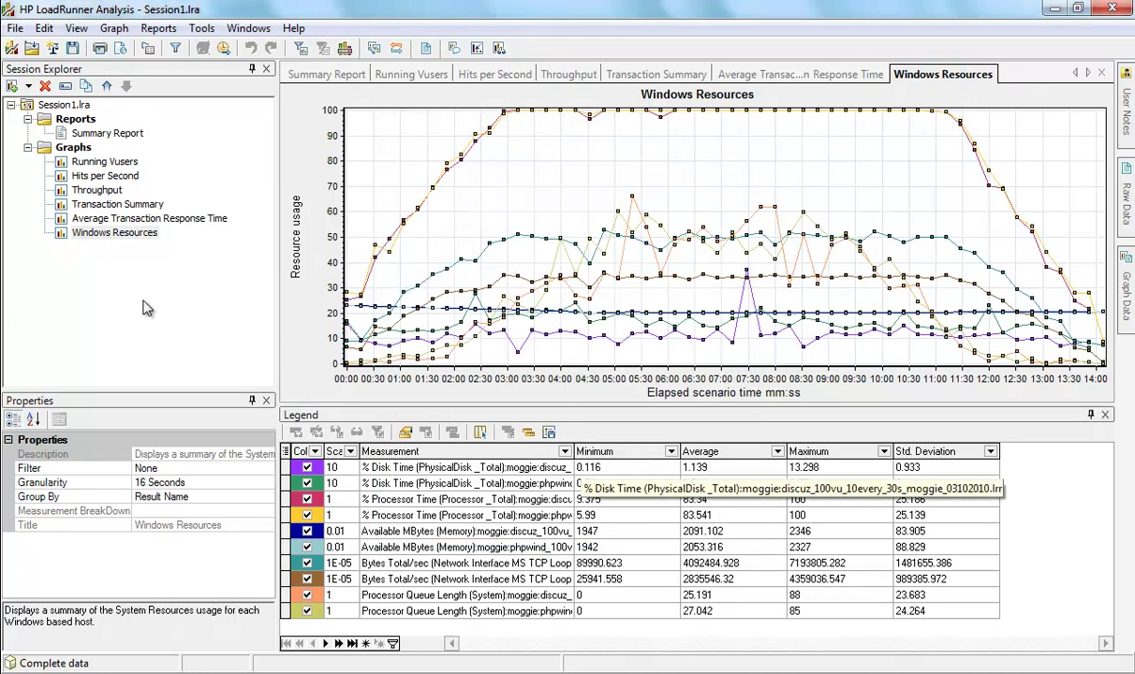
{"action": "left_click", "coordinate": [130, 234]}
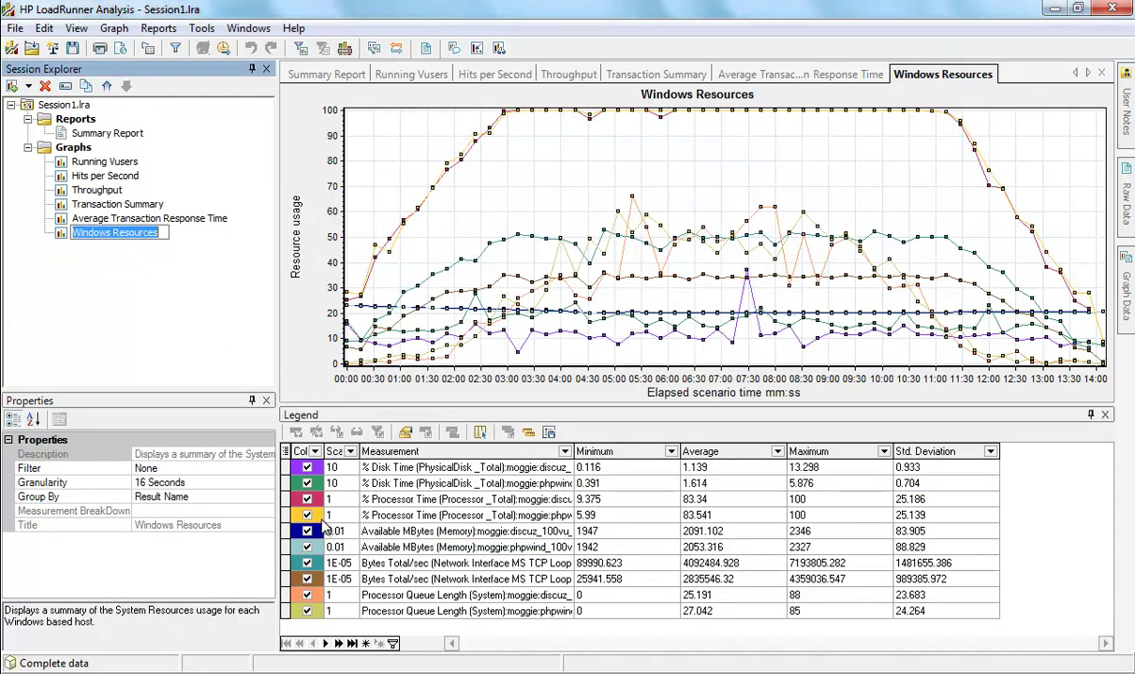